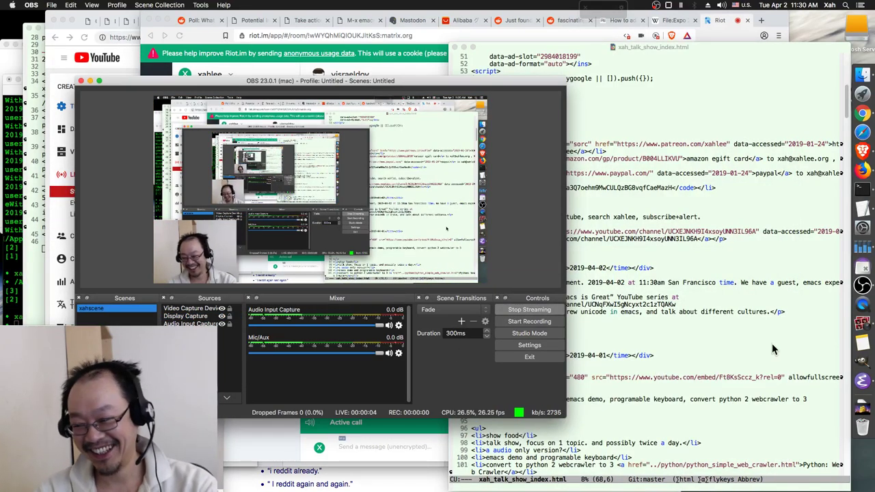
Step: Bring the Emacs window showing xah_talk_show_index.html to the front
{"action": "left_click", "coordinate": [714, 361]}
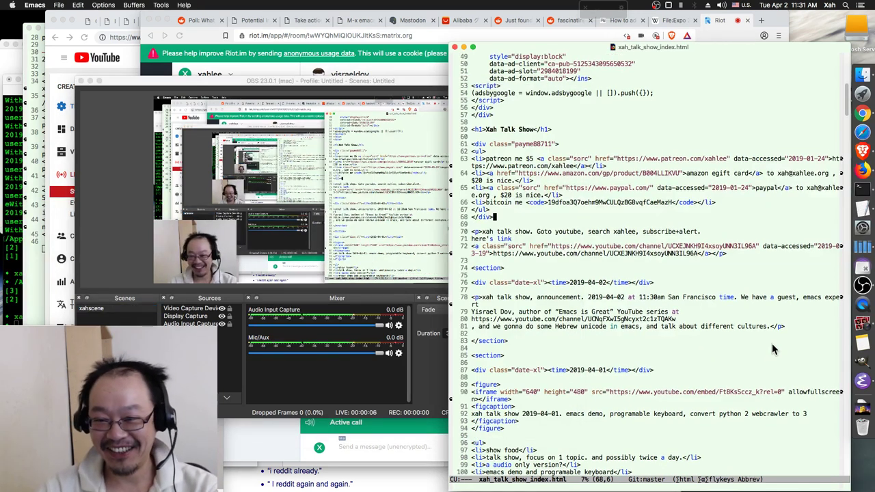
Step: Pop the YouTube Studio live chat into its own window, then return to the dashboard
{"action": "left_click", "coordinate": [133, 67]}
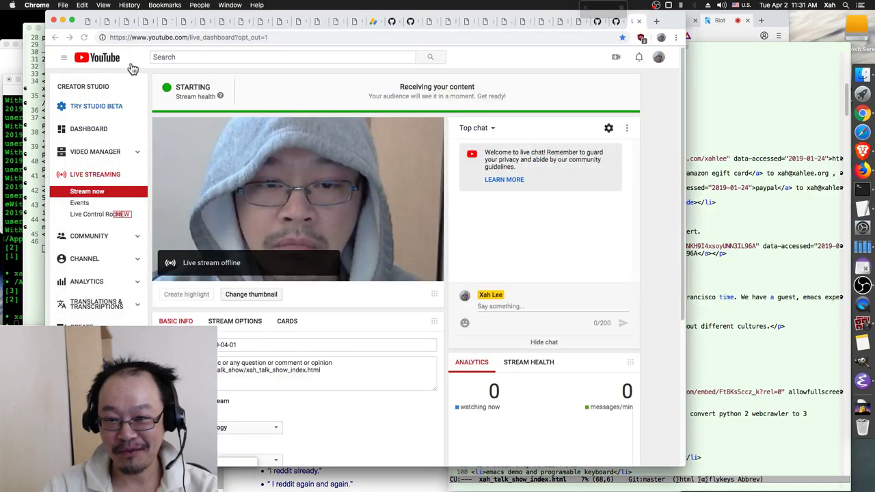
{"action": "left_click", "coordinate": [628, 130]}
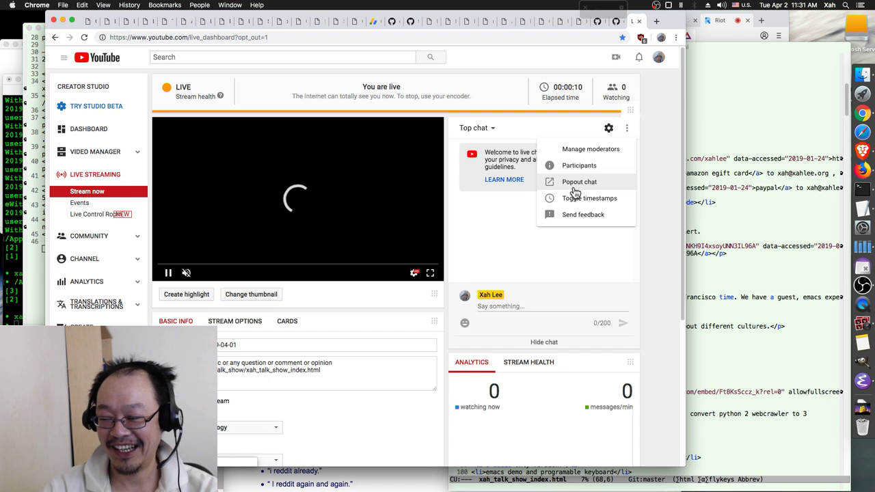
{"action": "left_click", "coordinate": [578, 189]}
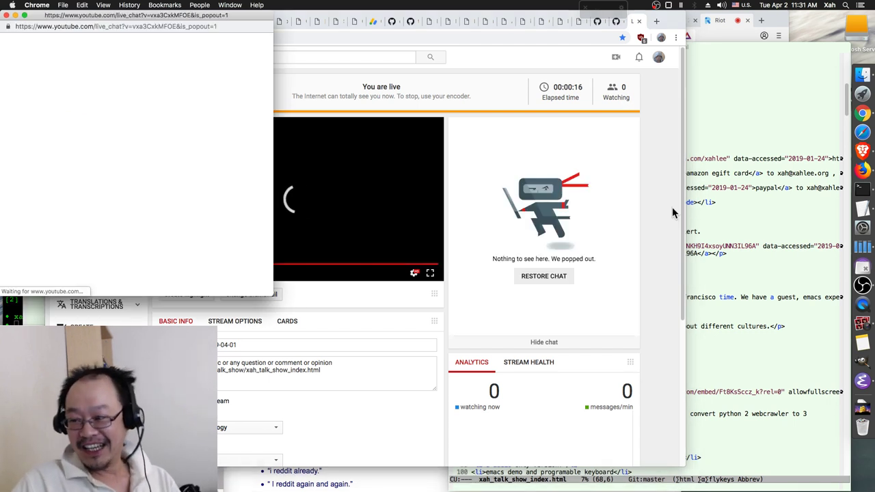
{"action": "left_click", "coordinate": [672, 207]}
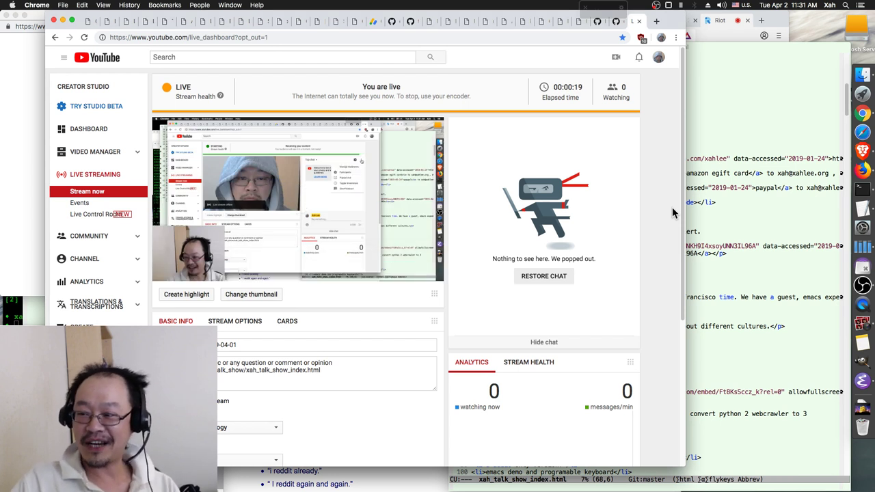
Step: Keep the popped-out live chat above the dashboard to follow incoming viewer messages
{"action": "left_click", "coordinate": [11, 201]}
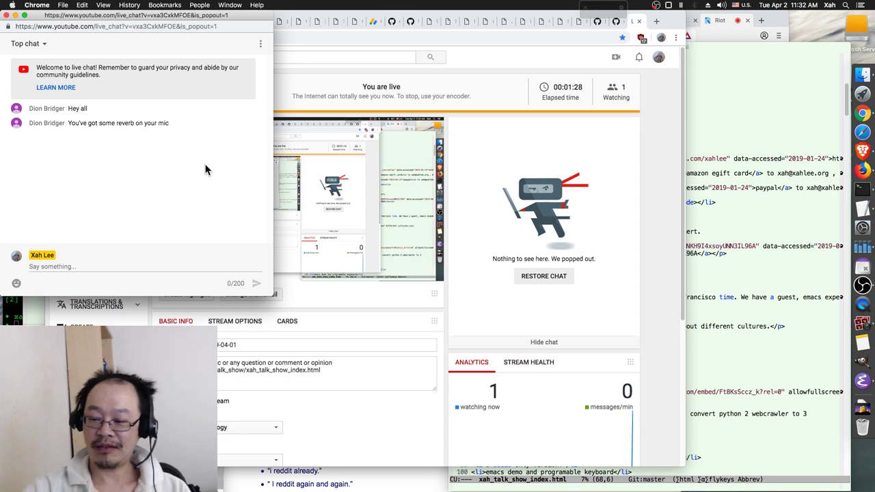
{"action": "left_click", "coordinate": [657, 176]}
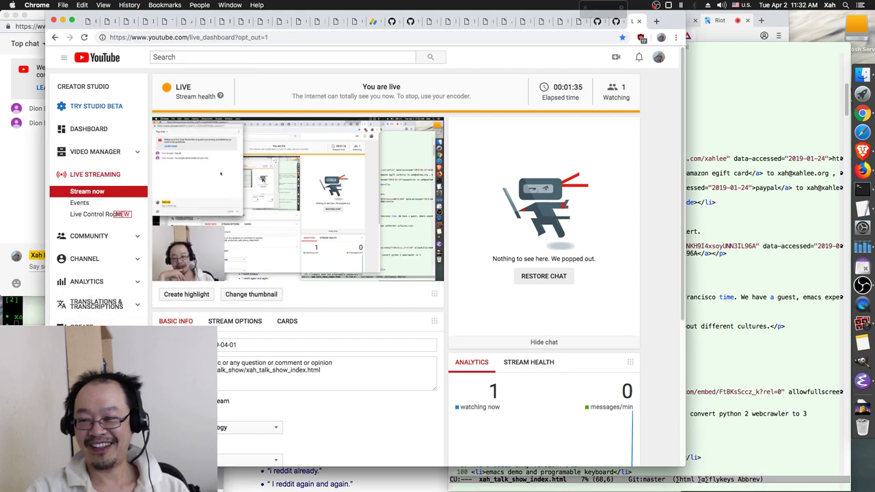
{"action": "left_click", "coordinate": [18, 163]}
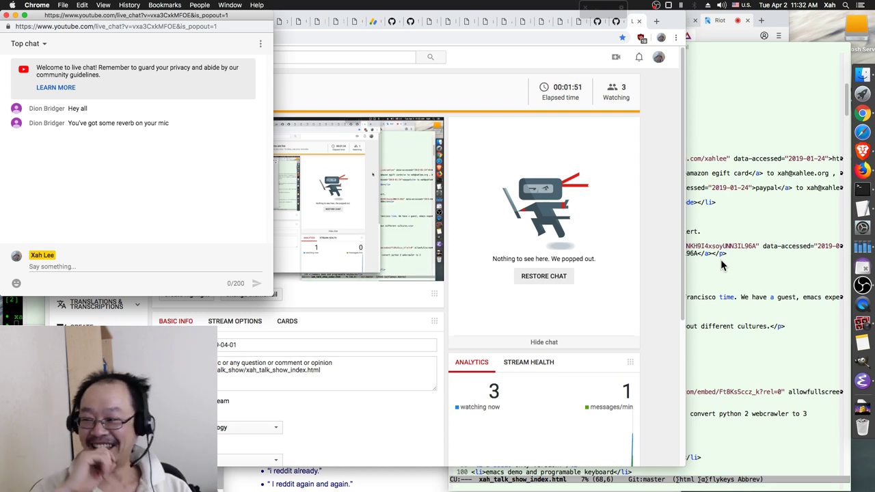
Step: Check the Riot call room and the live chat, then bring OBS to the front
{"action": "left_click", "coordinate": [713, 39]}
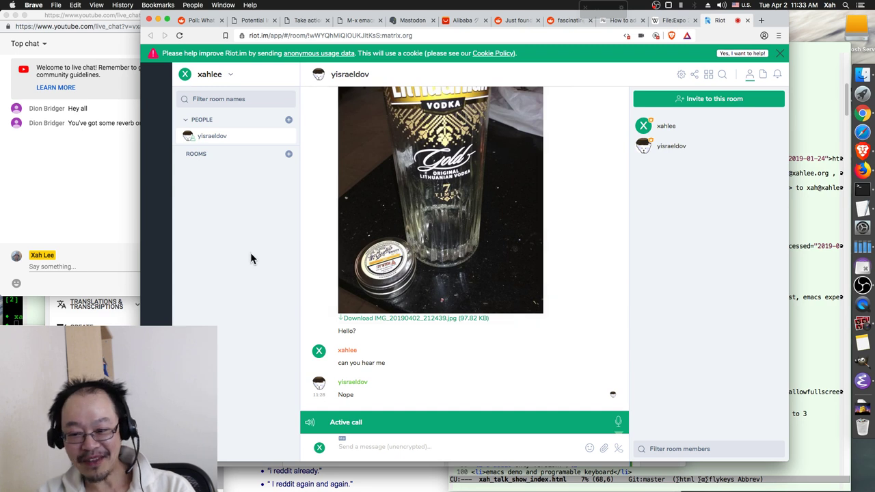
{"action": "left_click", "coordinate": [105, 219]}
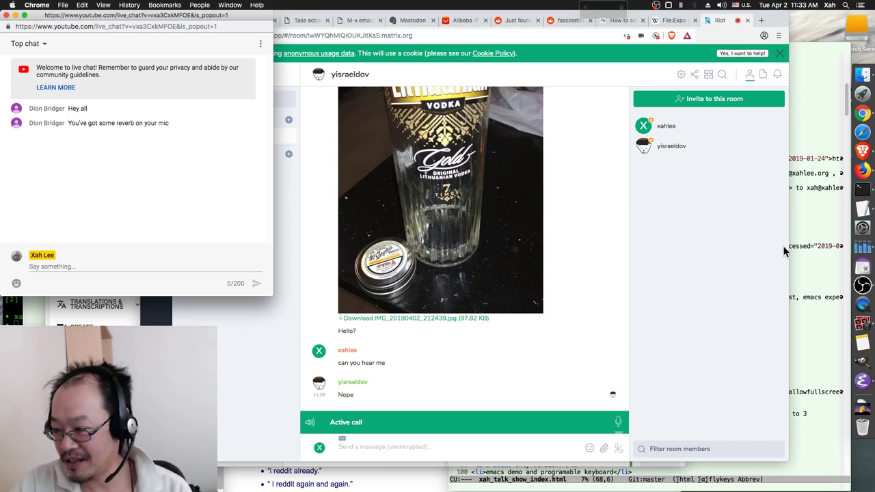
{"action": "left_click", "coordinate": [864, 285]}
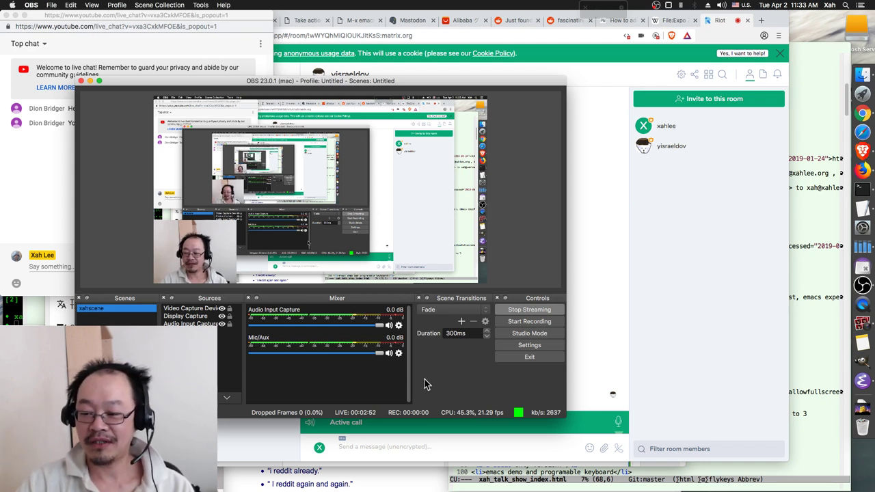
Step: Bring the Riot.im call room with the guest back in front of OBS
{"action": "left_click", "coordinate": [686, 279]}
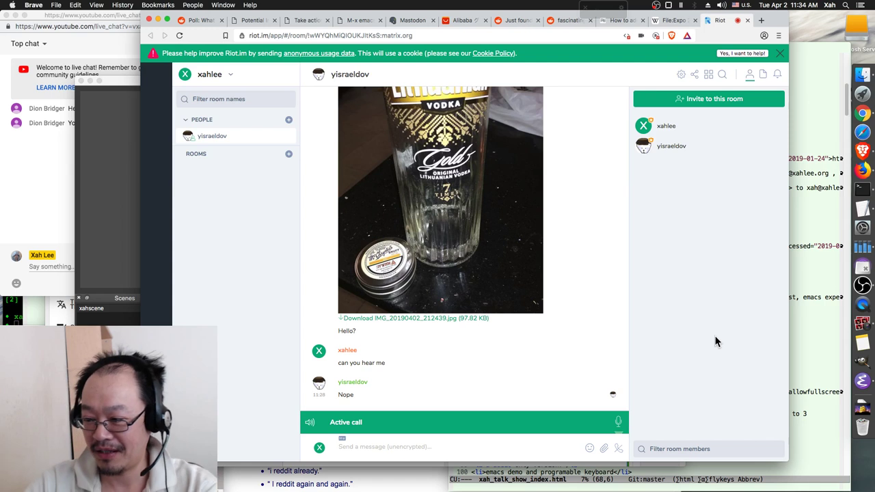
Step: Bring the Emacs window with xah_talk_show_index.html forward beside the Riot room
{"action": "left_click", "coordinate": [807, 356]}
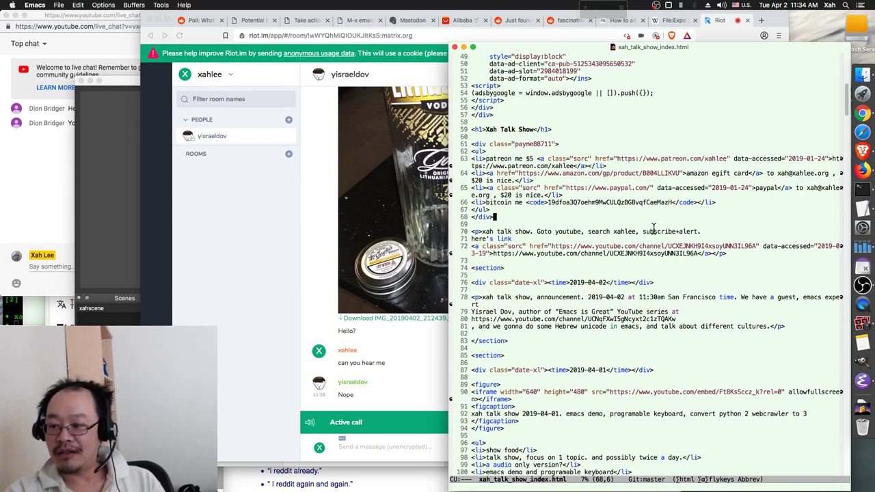
Step: Move to empty line 69 in Emacs, then raise the Riot room and YouTube live chat
{"action": "key", "text": "Down"}
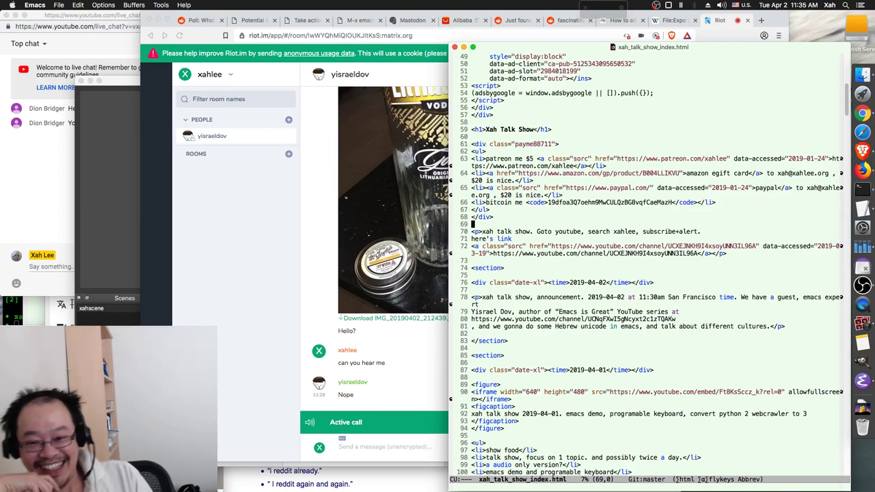
{"action": "left_click", "coordinate": [277, 225]}
{"action": "left_click", "coordinate": [39, 209]}
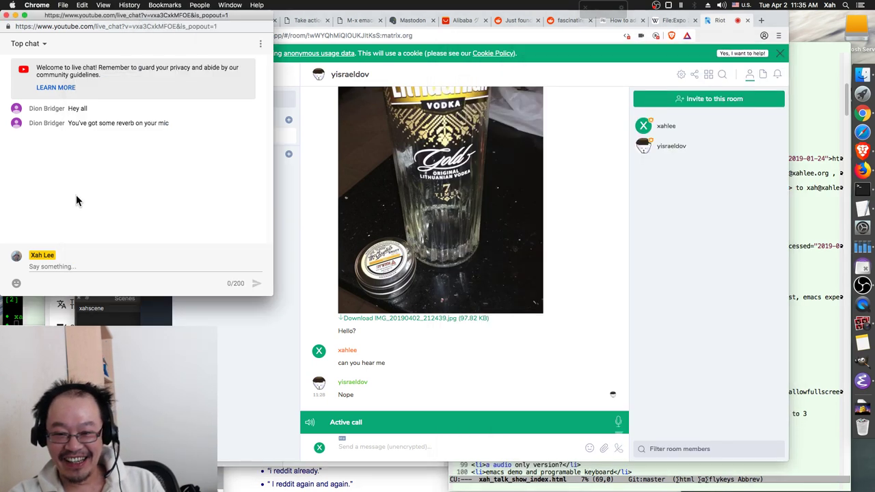
Step: Bring the Riot.im call room in front, beside the popped-out YouTube live chat
{"action": "left_click", "coordinate": [640, 279]}
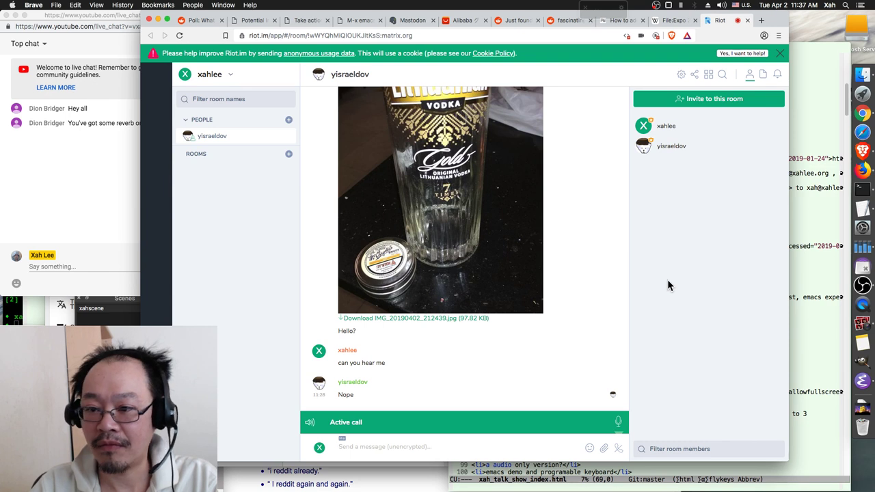
Step: Search DuckDuckGo for 'youtube emacs is great' in a new Brave tab
{"action": "key", "text": "super+t"}
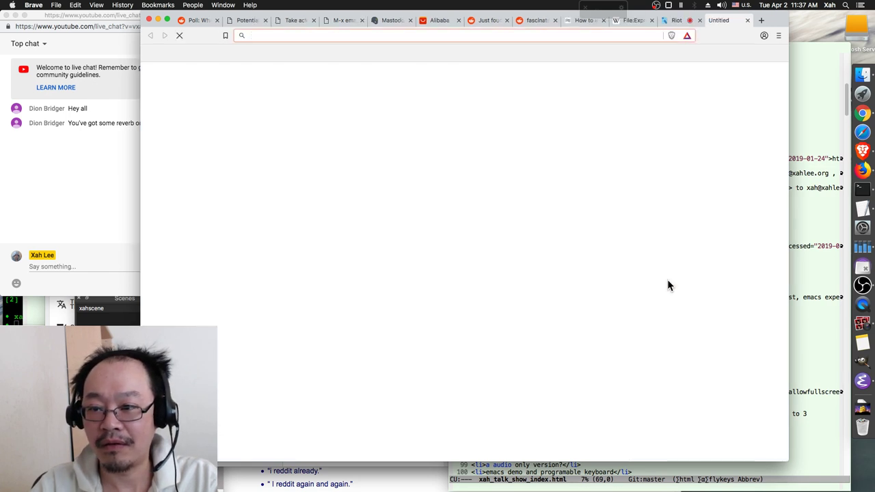
{"action": "type", "text": "youtu"}
{"action": "type", "text": "be."}
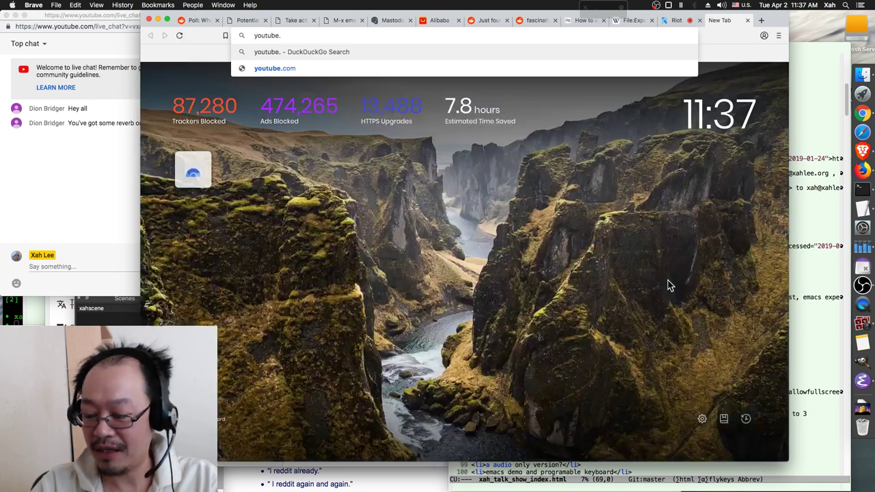
{"action": "key", "text": "BackSpace"}
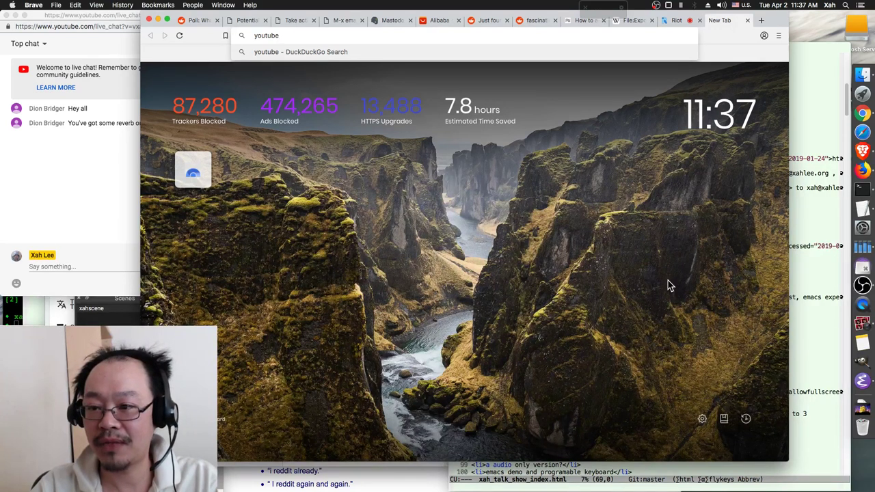
{"action": "type", "text": "emac"}
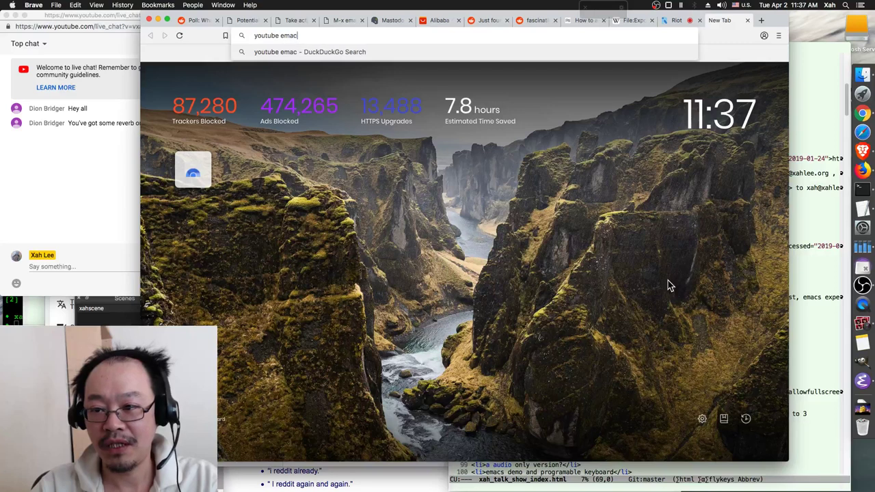
{"action": "type", "text": "s is great"}
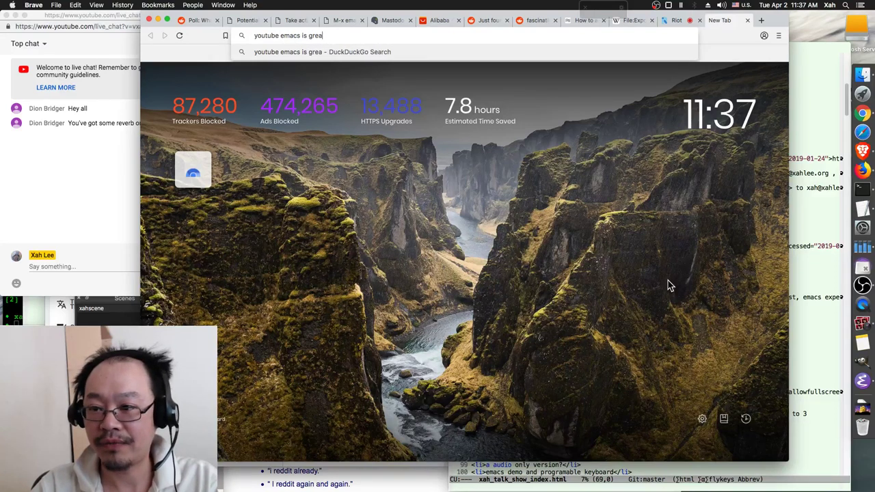
{"action": "key", "text": "Return"}
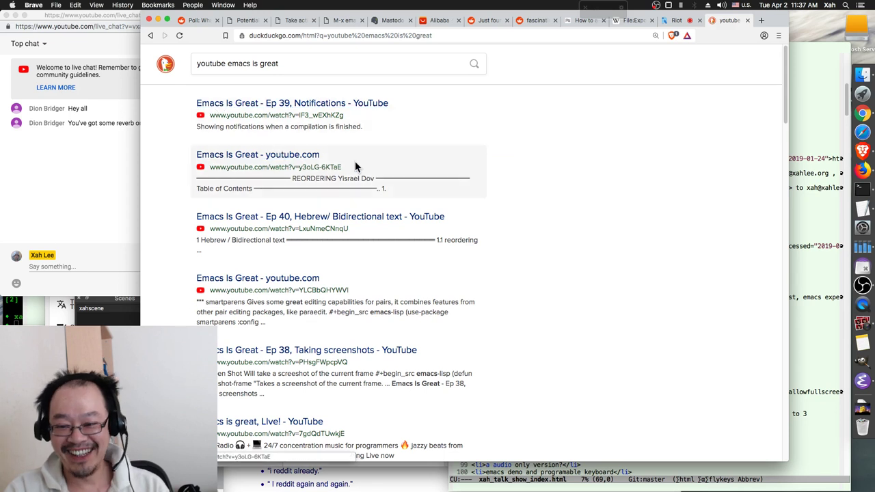
Step: Open the Emacs Is Great Ep 40 pt 2 video, pause it, and visit the uploader's channel
{"action": "left_click", "coordinate": [290, 157]}
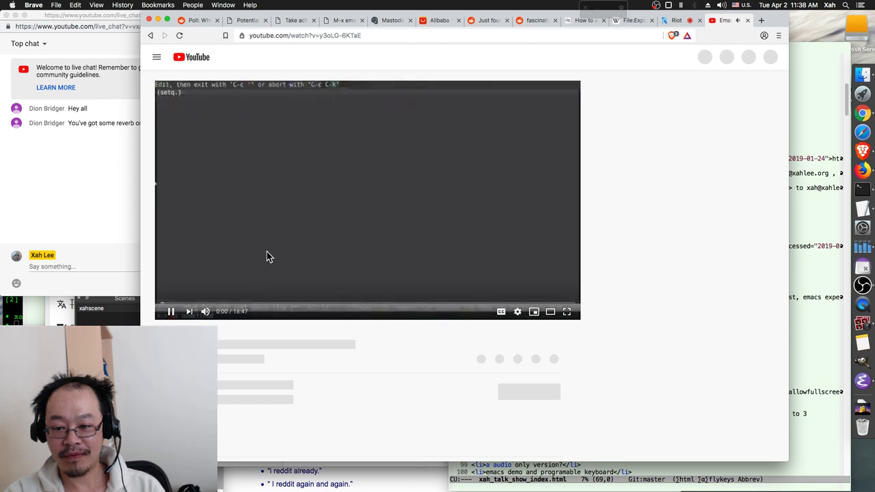
{"action": "left_click", "coordinate": [166, 317]}
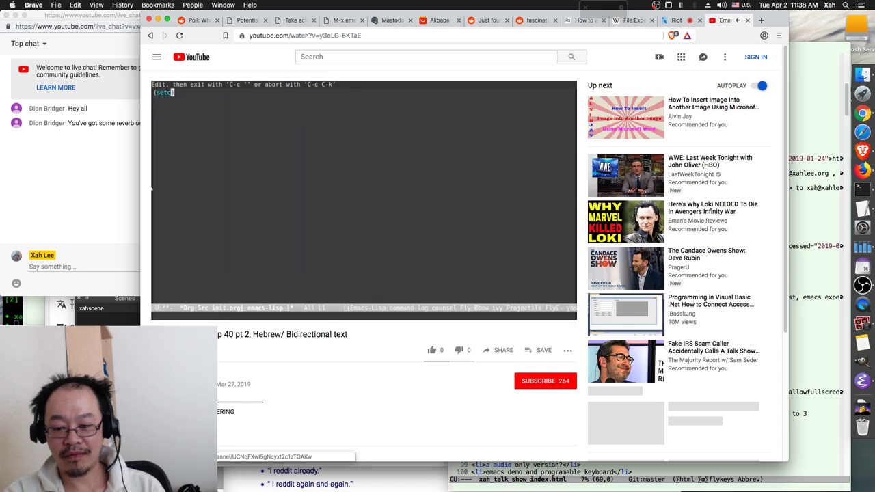
{"action": "left_click", "coordinate": [171, 380]}
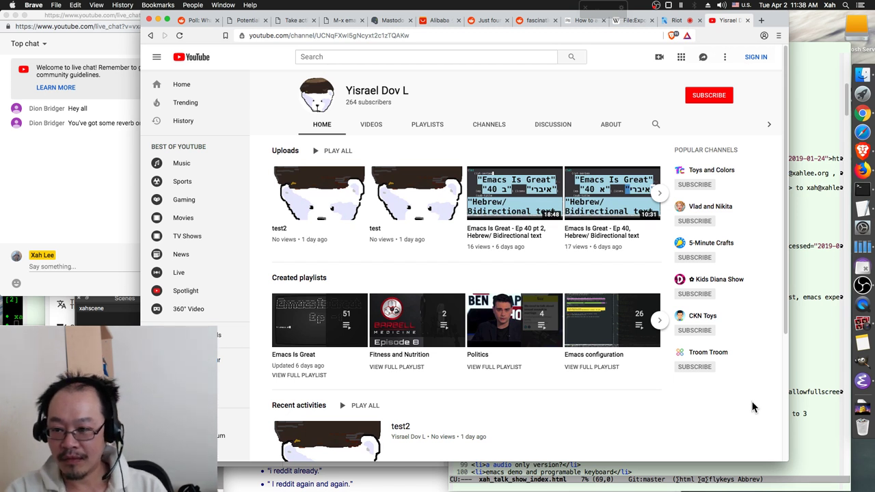
{"action": "left_click", "coordinate": [370, 127]}
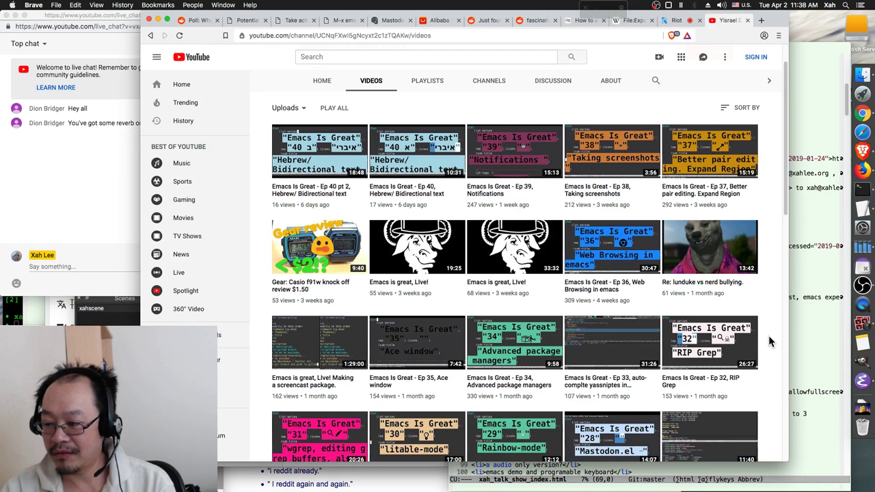
{"action": "scroll", "coordinate": [769, 342], "scroll_direction": "down", "scroll_amount": 3}
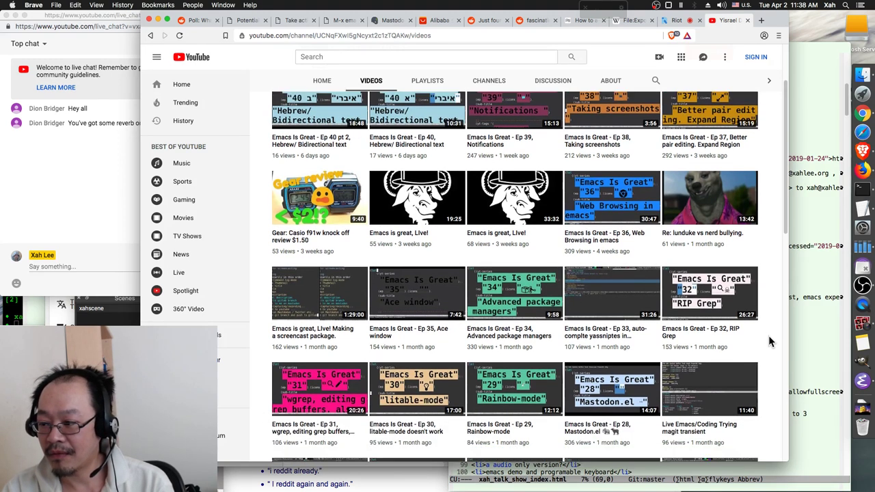
{"action": "scroll", "coordinate": [770, 342], "scroll_direction": "down", "scroll_amount": 10}
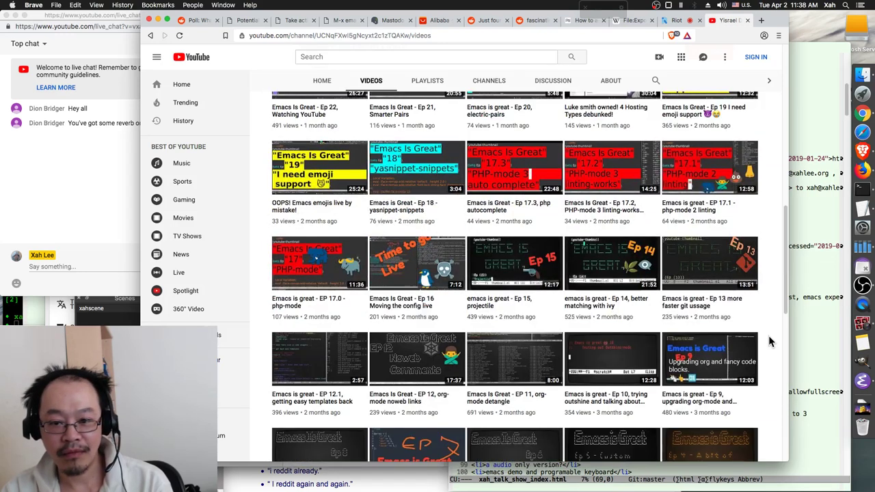
{"action": "scroll", "coordinate": [769, 342], "scroll_direction": "down", "scroll_amount": 10}
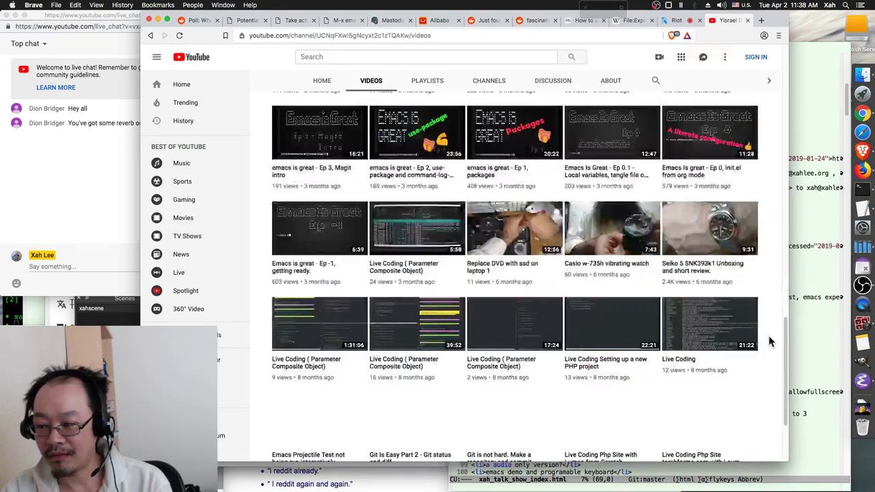
{"action": "scroll", "coordinate": [769, 342], "scroll_direction": "down", "scroll_amount": 3}
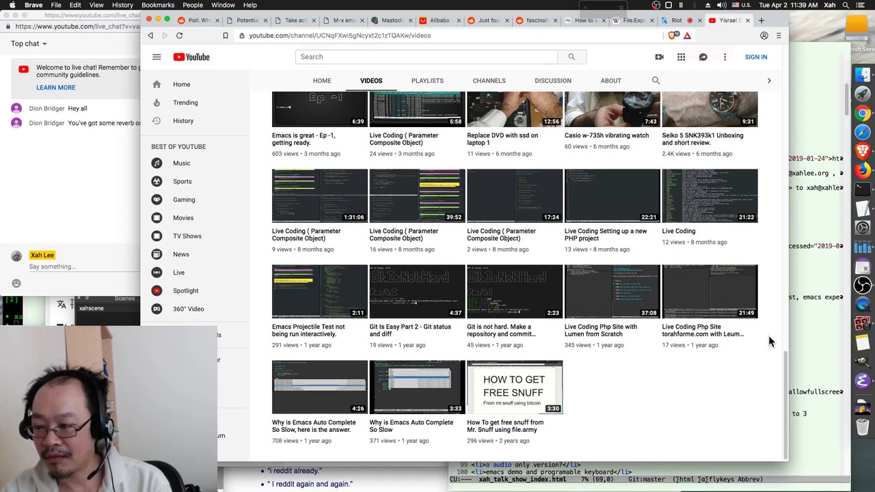
{"action": "scroll", "coordinate": [771, 342], "scroll_direction": "up", "scroll_amount": 5}
{"action": "scroll", "coordinate": [771, 342], "scroll_direction": "up", "scroll_amount": 10}
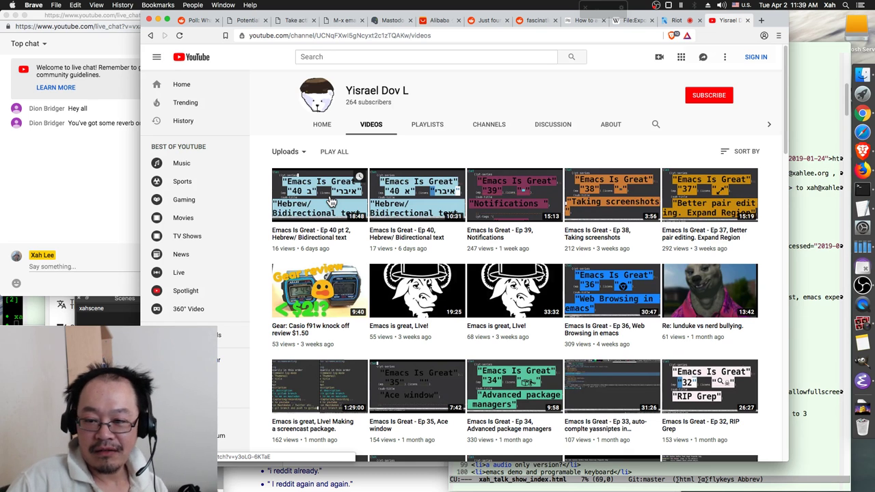
Step: Glance at the webcam preview, then open the 'Emacs Is Great - Ep 40 pt 2, Hebrew/ Bidirectional text' video
{"action": "left_click", "coordinate": [110, 410]}
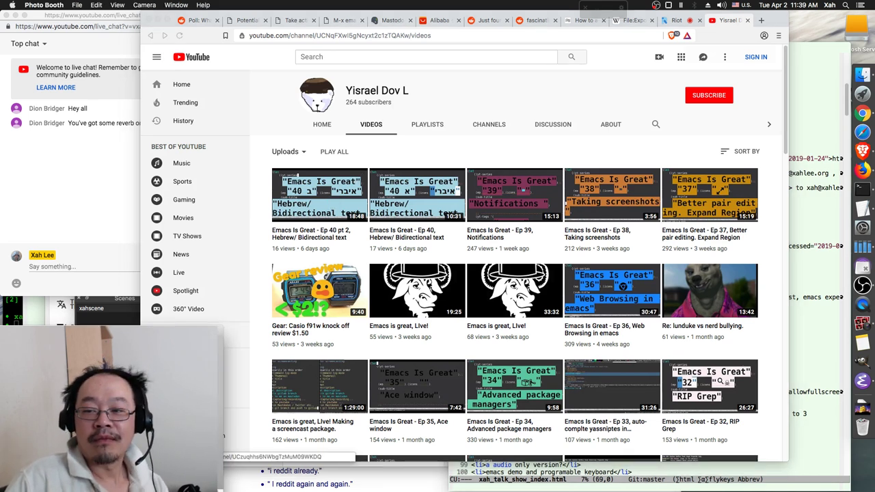
{"action": "left_click", "coordinate": [518, 91]}
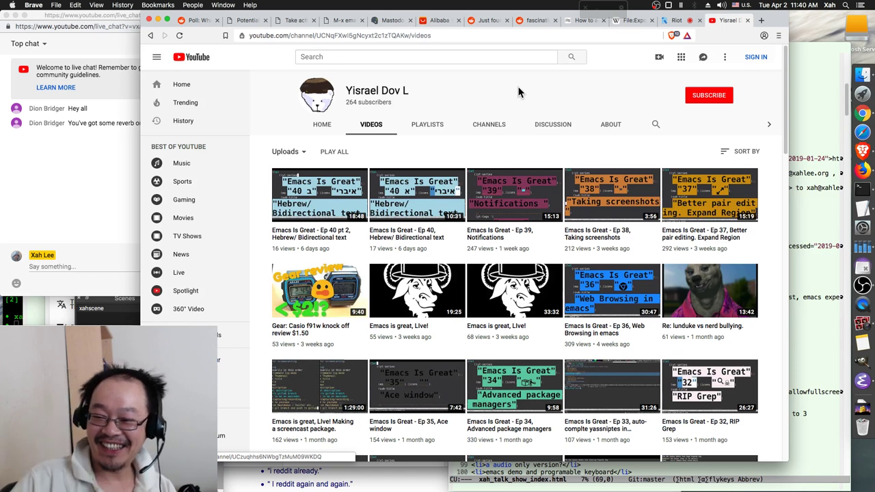
{"action": "left_click", "coordinate": [337, 194]}
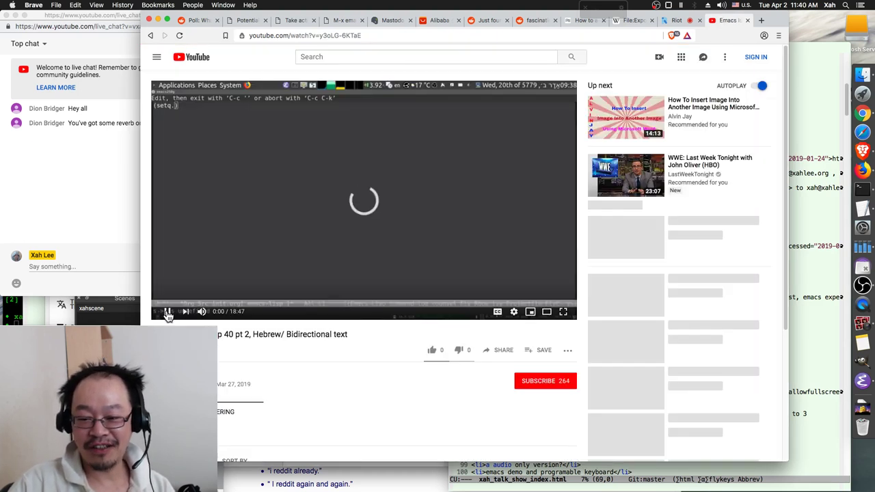
Step: Pause the Ep 40 pt 2 video and seek ahead through 14:57 to 16:43
{"action": "left_click", "coordinate": [167, 312]}
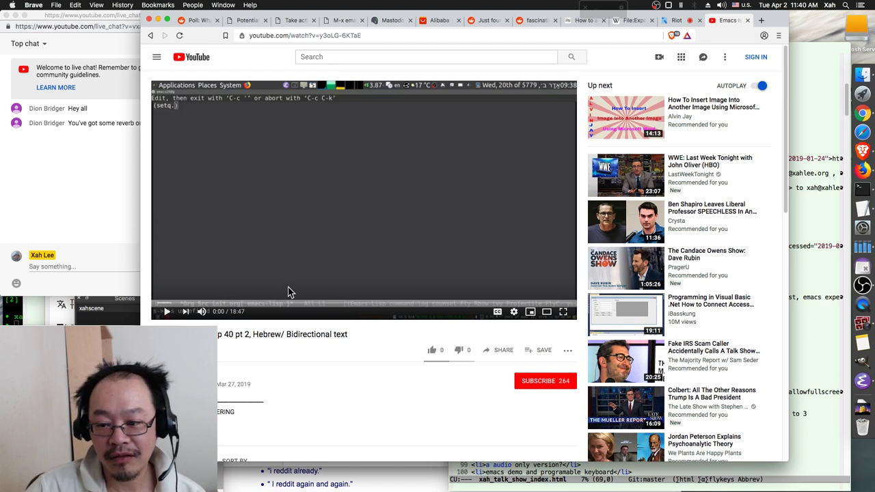
{"action": "left_click", "coordinate": [487, 304]}
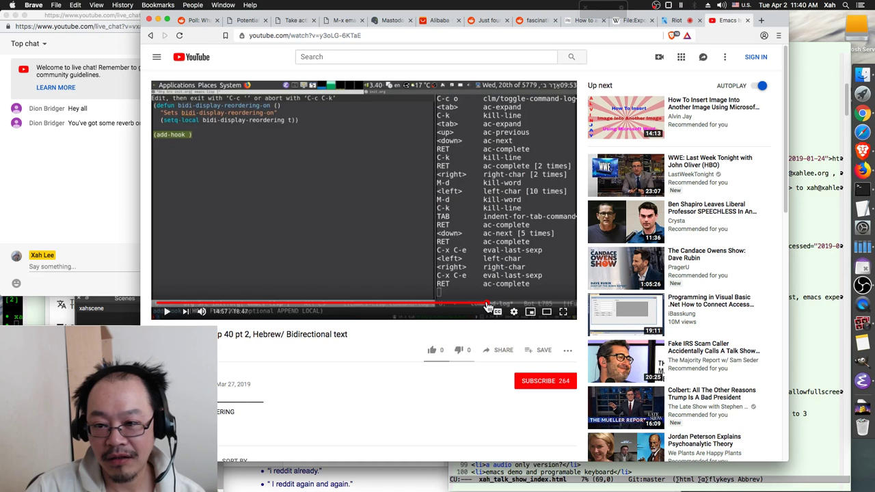
{"action": "left_click", "coordinate": [528, 305]}
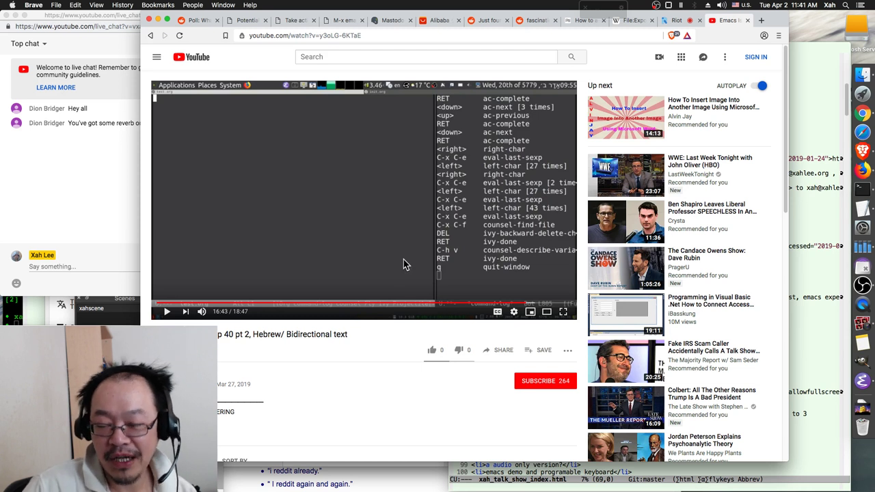
Step: Seek the video to 17:44, where the bidi-display-reordering setup code appears
{"action": "left_click", "coordinate": [550, 303]}
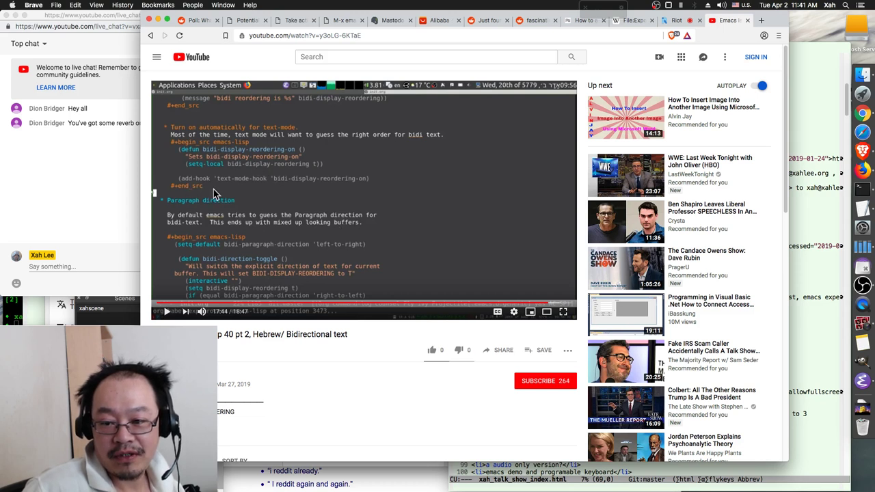
Step: Scrub through 18:10, 17:59 and 18:16, then settle at 17:51 on the bidi-paragraph-direction code
{"action": "left_click", "coordinate": [559, 303]}
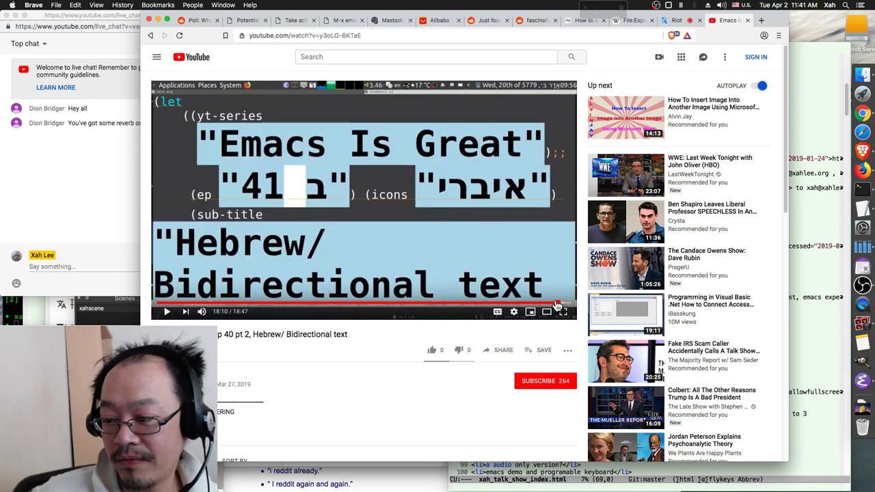
{"action": "left_click", "coordinate": [556, 303]}
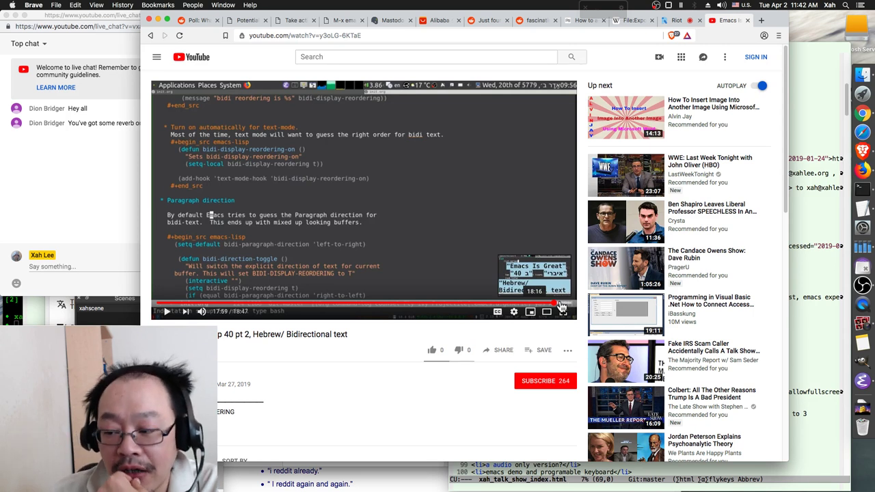
{"action": "left_click", "coordinate": [561, 305]}
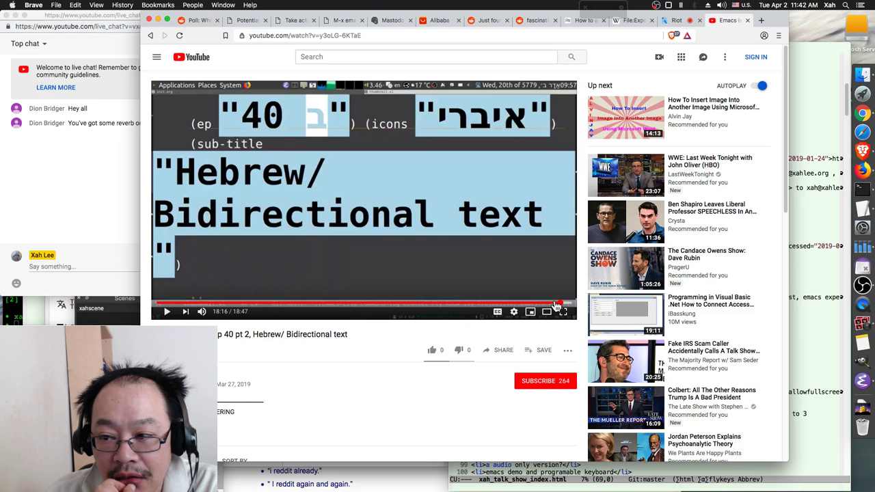
{"action": "left_click", "coordinate": [551, 305]}
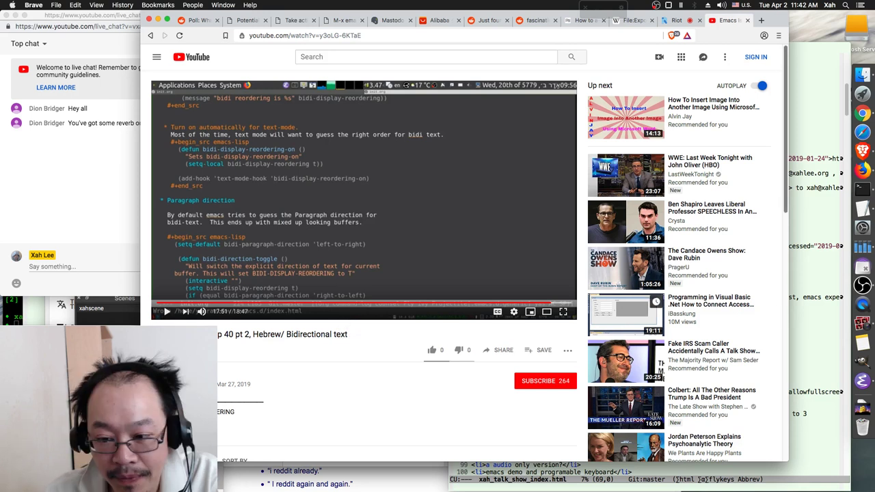
Step: Open blank lines below the talk-show announcement and type 'bidi' there
{"action": "left_click", "coordinate": [801, 355]}
{"action": "key", "text": "s"}
{"action": "key", "text": "s"}
{"action": "key", "text": "s"}
{"action": "key", "text": "s"}
{"action": "key", "text": "s"}
{"action": "key", "text": "s"}
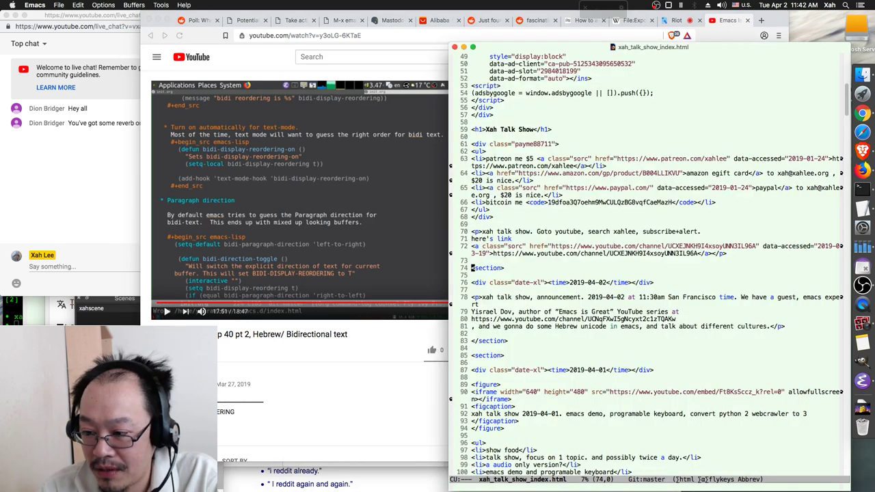
{"action": "key", "text": "Up"}
{"action": "key", "text": "Up"}
{"action": "key", "text": "Return"}
{"action": "key", "text": "Return"}
{"action": "key", "text": "Return"}
{"action": "key", "text": "Up"}
{"action": "key", "text": "Up"}
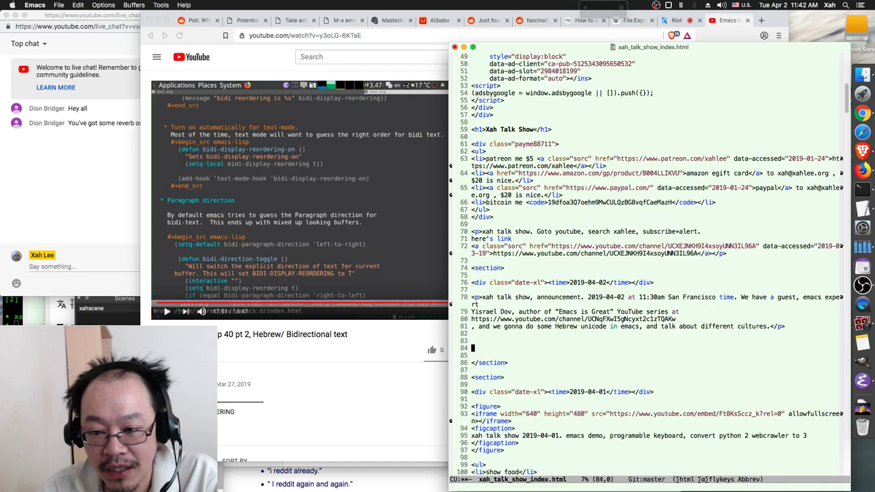
{"action": "type", "text": "bidi"}
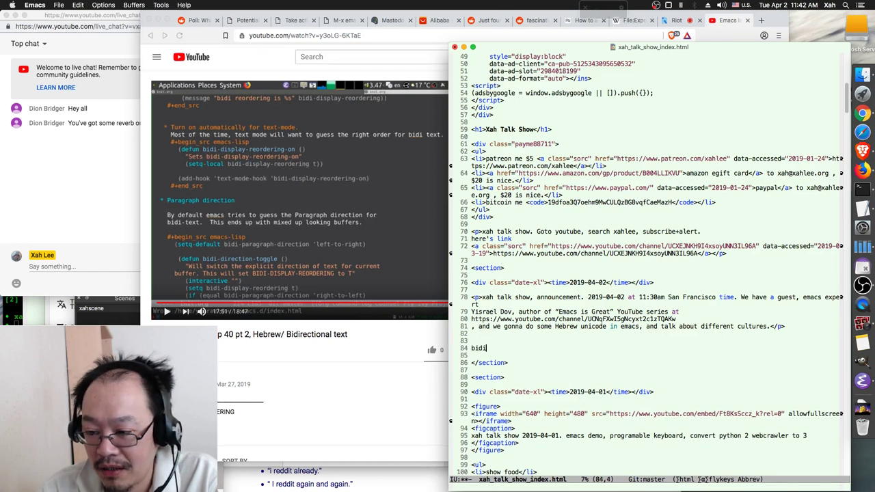
Step: Show the documentation of bidi-display-reordering with describe-variable (C-h v)
{"action": "key", "text": "ctrl+h"}
{"action": "key", "text": "v"}
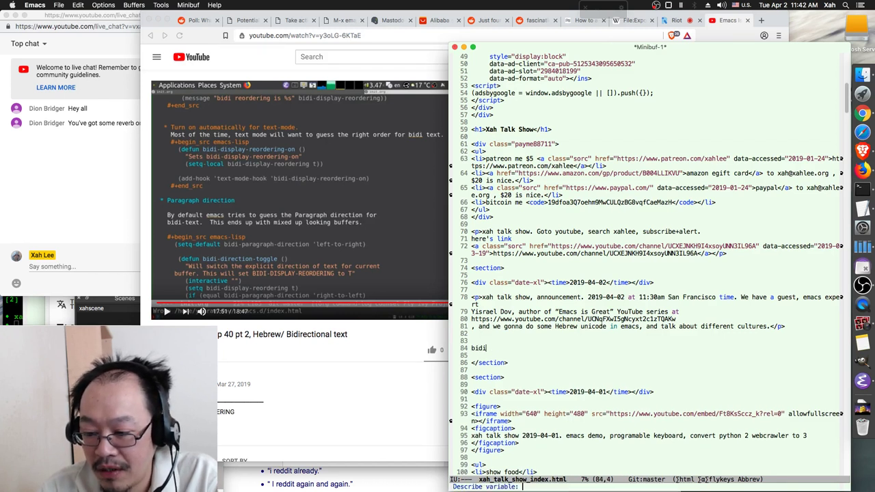
{"action": "type", "text": "bidi-"}
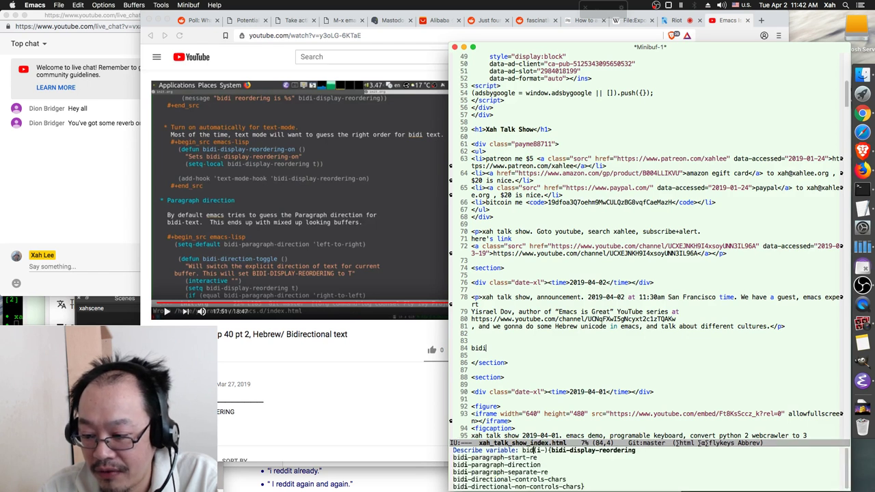
{"action": "type", "text": "d"}
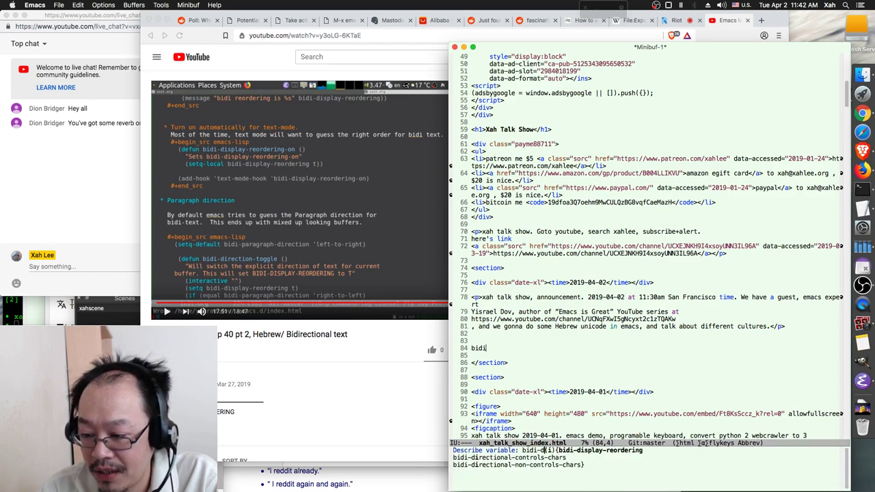
{"action": "type", "text": "i"}
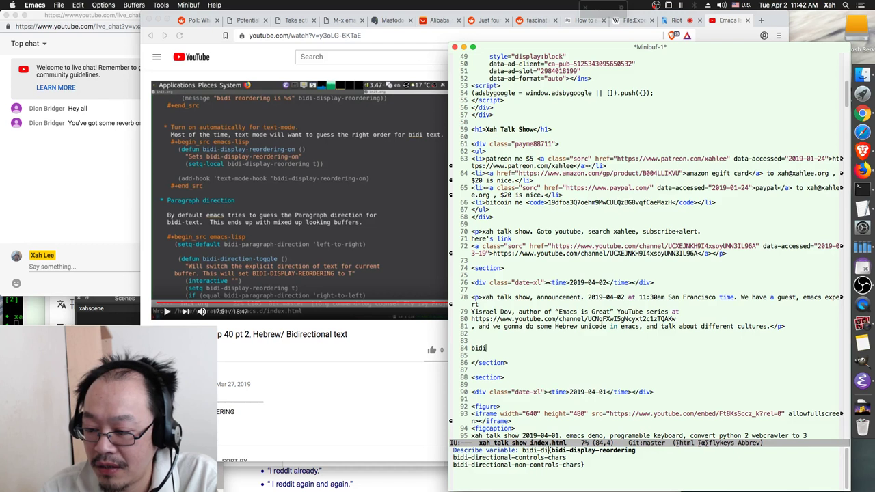
{"action": "type", "text": "s"}
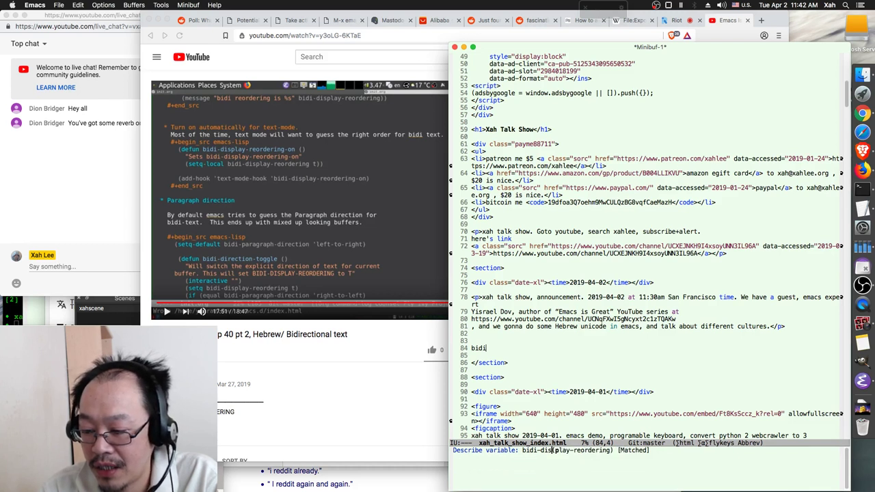
{"action": "key", "text": "Tab"}
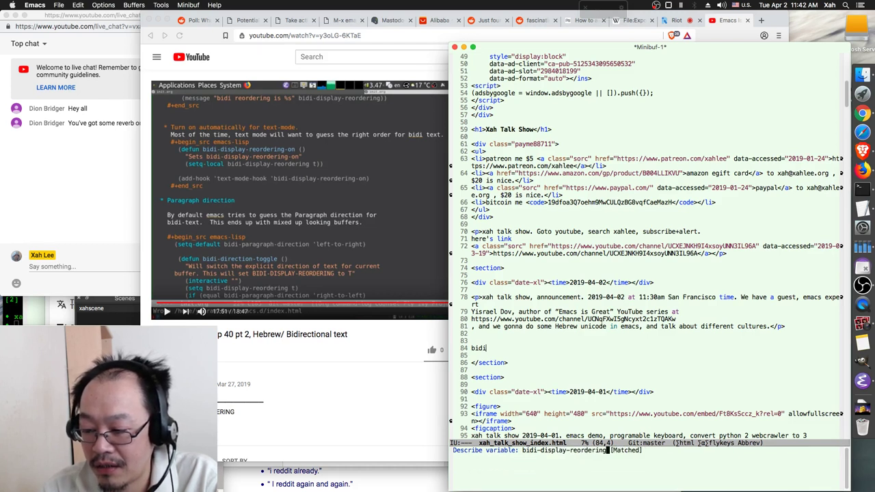
{"action": "key", "text": "Return"}
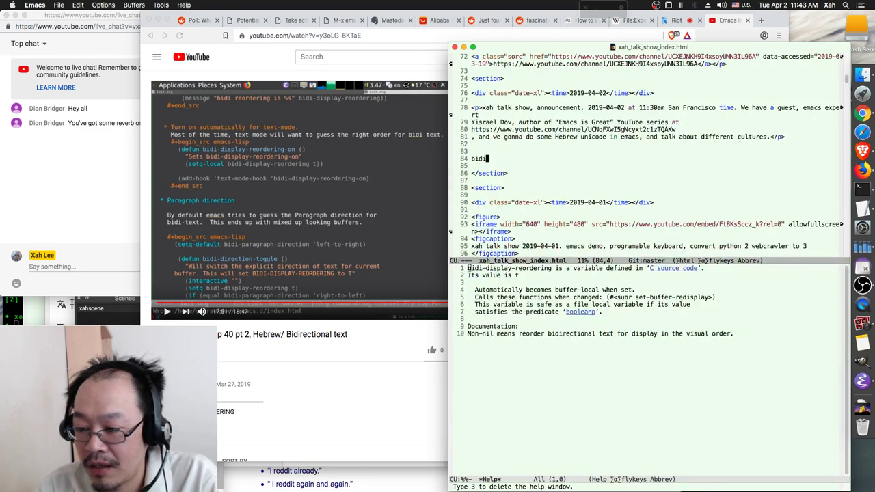
Step: Remove the inserted variable name, close the *Help* window, and start a new untitled buffer
{"action": "key", "text": "alt+slash"}
{"action": "key", "text": "Up"}
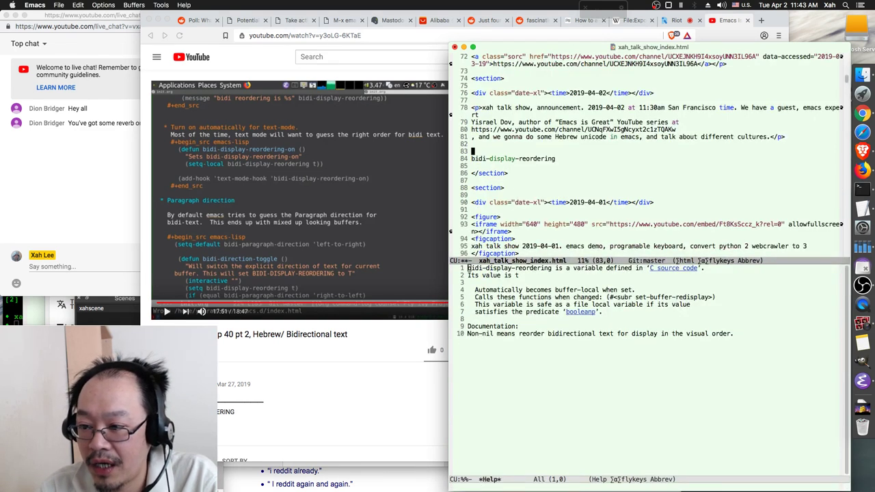
{"action": "key", "text": "Down"}
{"action": "key", "text": "shift+End"}
{"action": "key", "text": "BackSpace"}
{"action": "key", "text": "ctrl+x"}
{"action": "key", "text": "1"}
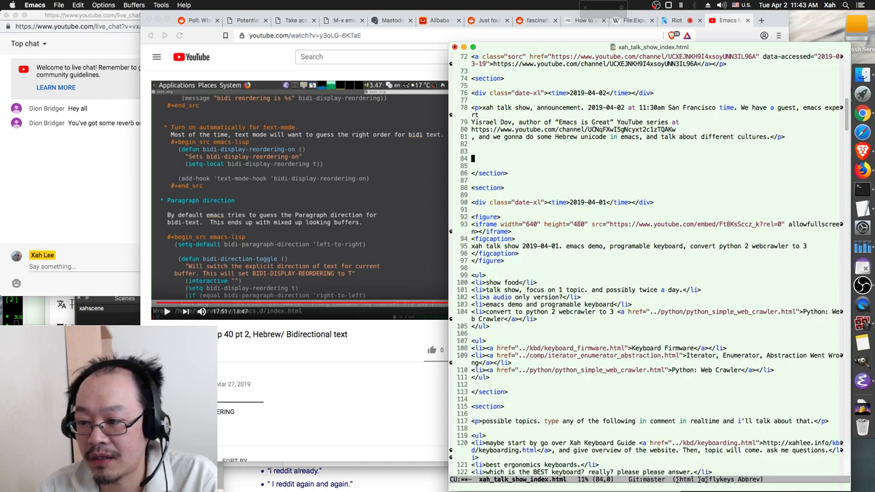
{"action": "key", "text": "ctrl+n"}
Step: Write (setq bidi-display-reordering nil) from the setq template and evaluate it
{"action": "key", "text": "u"}
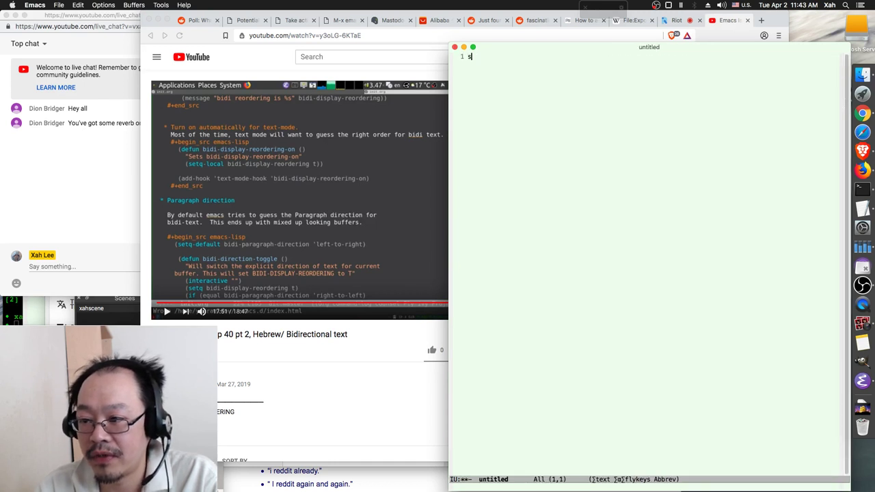
{"action": "type", "text": "setq"}
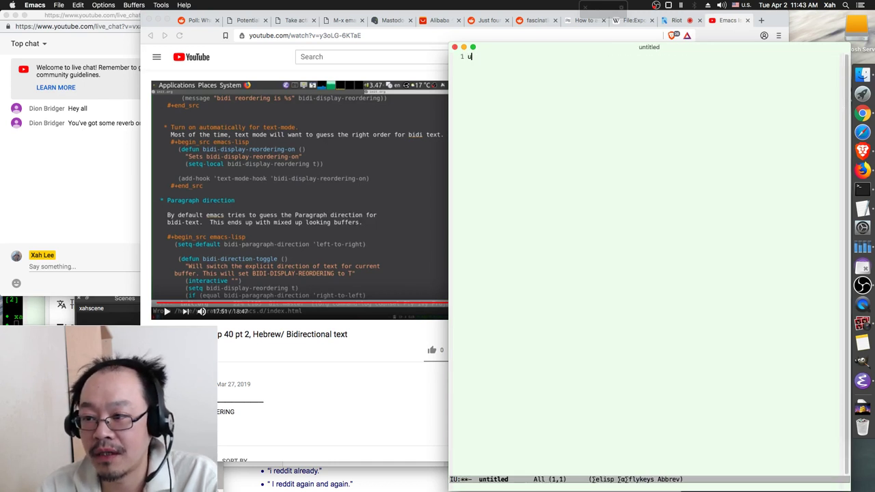
{"action": "key", "text": "space"}
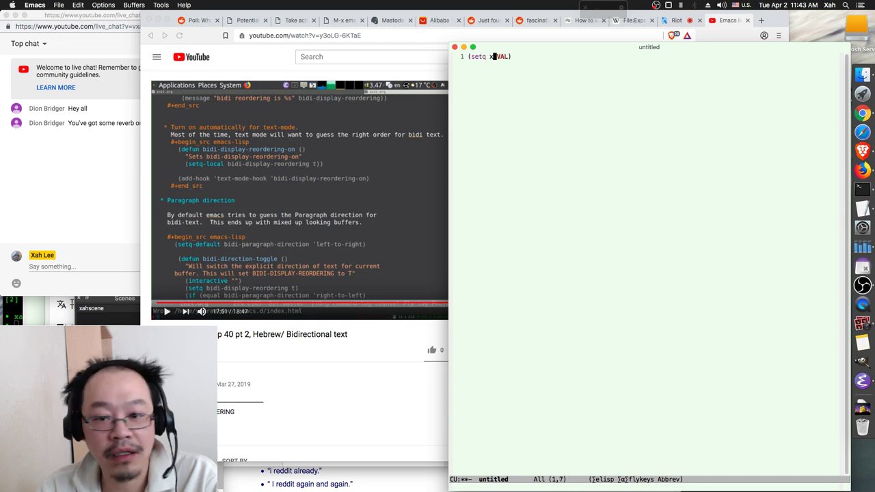
{"action": "left_click", "coordinate": [499, 57]}
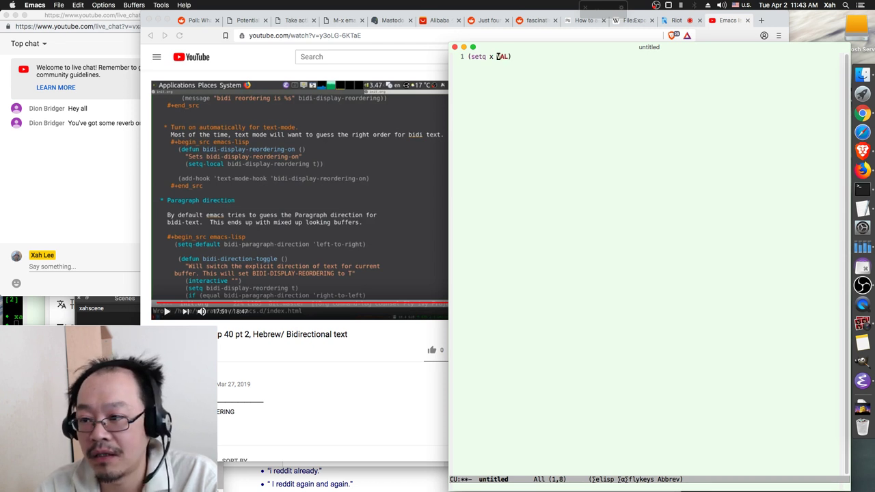
{"action": "type", "text": "bidi-display-reordering"}
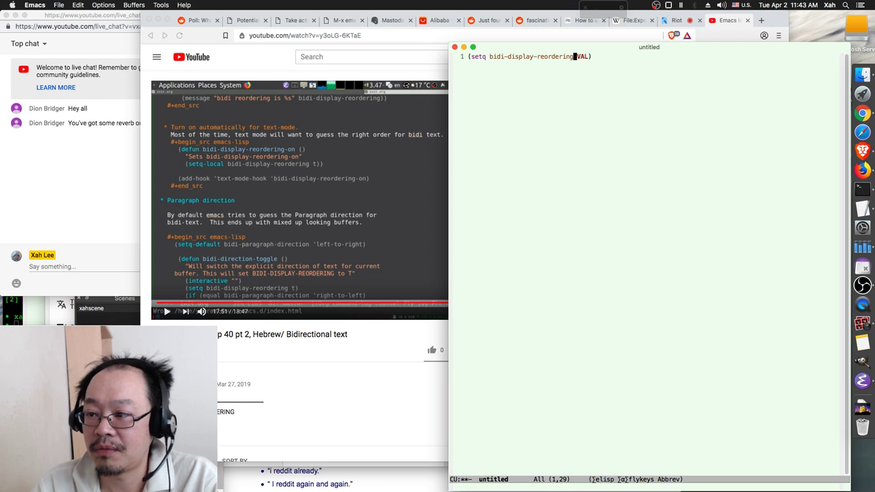
{"action": "key", "text": "Tab"}
{"action": "type", "text": "nil"}
{"action": "key", "text": "Tab"}
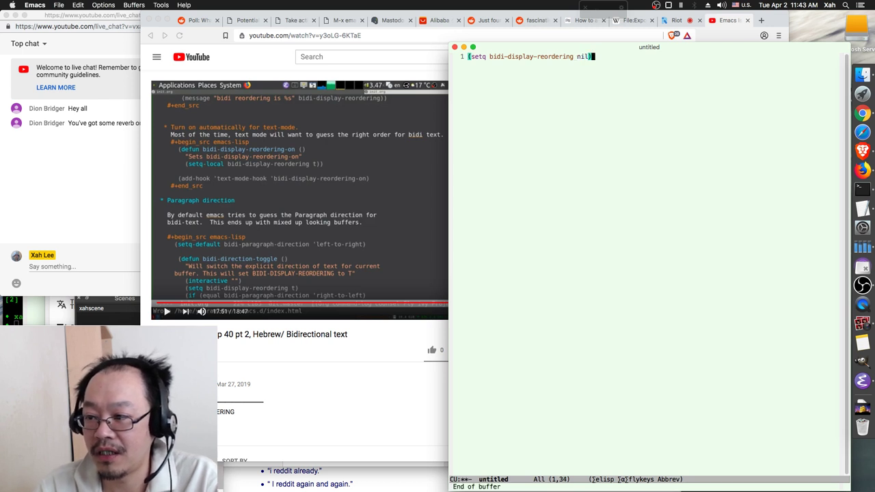
{"action": "key", "text": "ctrl+x"}
{"action": "key", "text": "ctrl+e"}
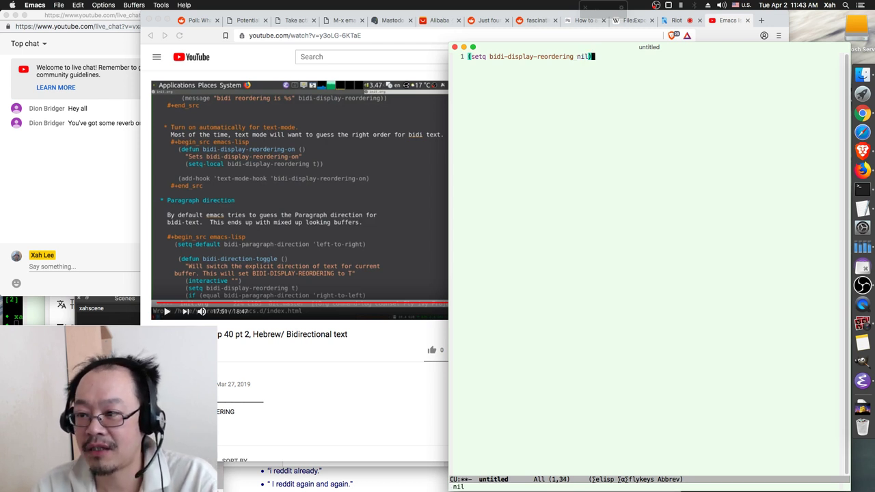
Step: Cut the setq line, paste it at line 84 of the HTML file, then delete it again
{"action": "key", "text": "ctrl+x"}
{"action": "key", "text": "h"}
{"action": "key", "text": "Delete"}
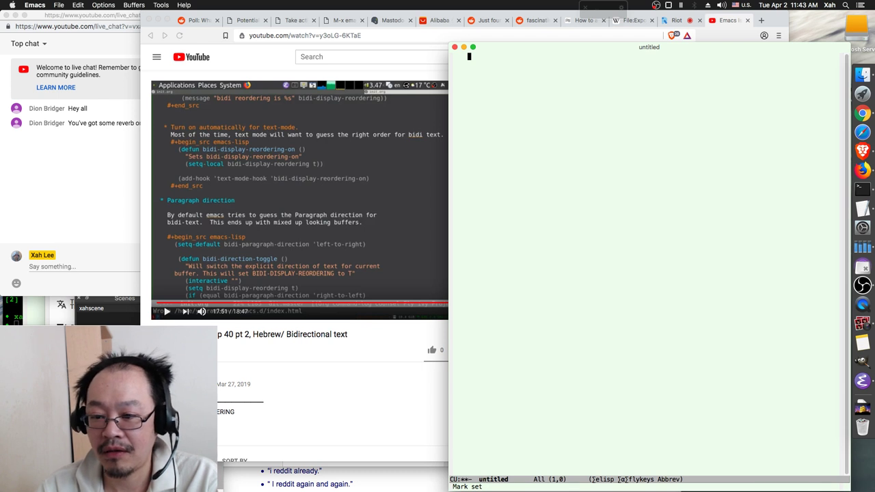
{"action": "key", "text": "ctrl+w"}
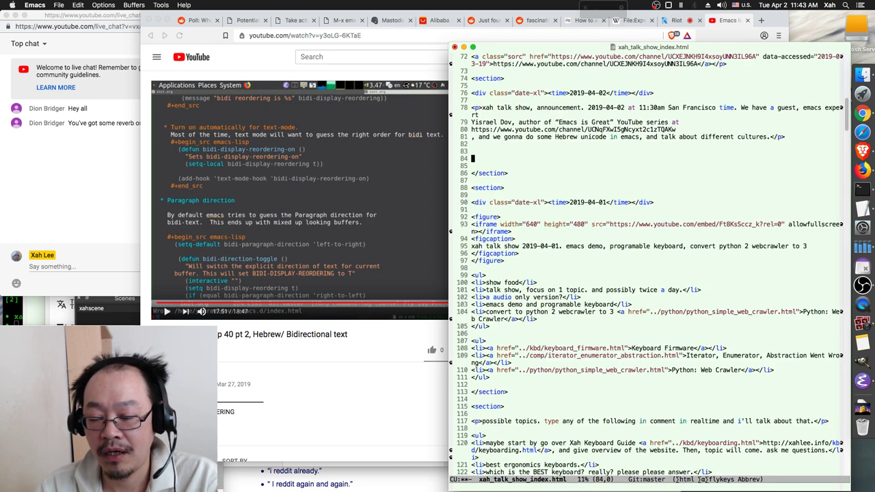
{"action": "key", "text": "ctrl+v"}
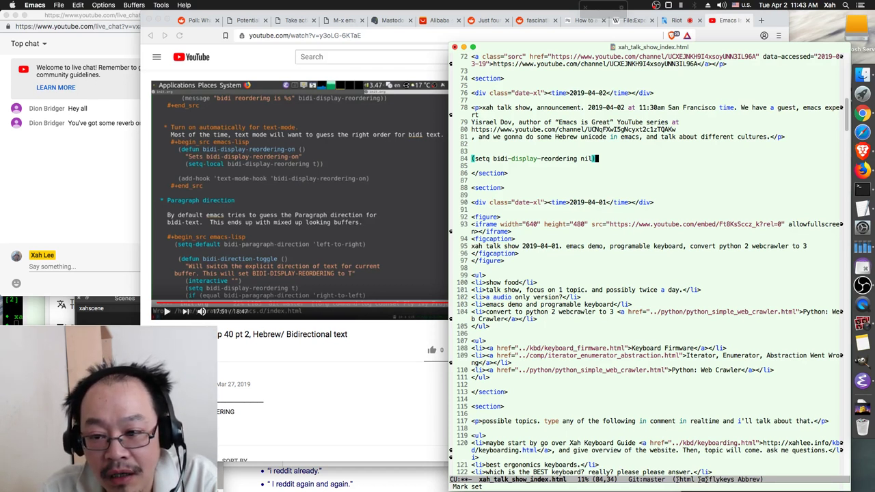
{"action": "key", "text": "Up"}
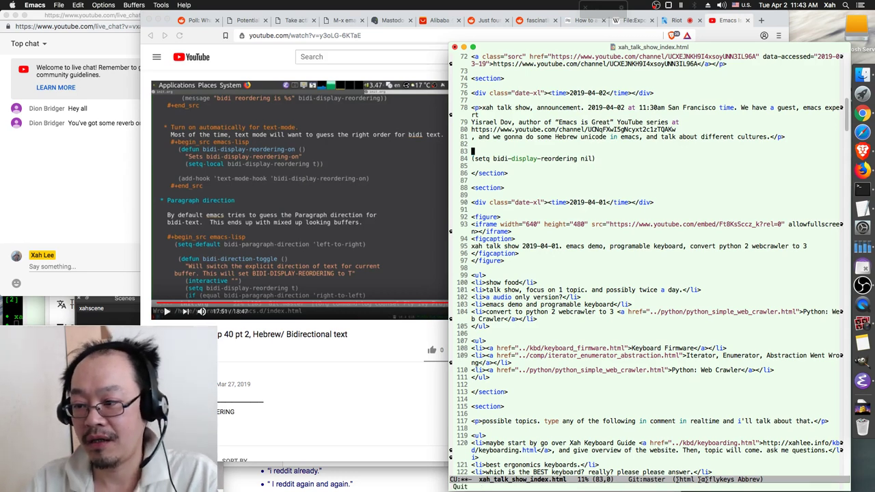
{"action": "key", "text": "Down"}
{"action": "key", "text": "g"}
Step: Split the frame in two, enlarge the text, and open an untitled buffer in the top window
{"action": "key", "text": "ctrl+x"}
{"action": "key", "text": "2"}
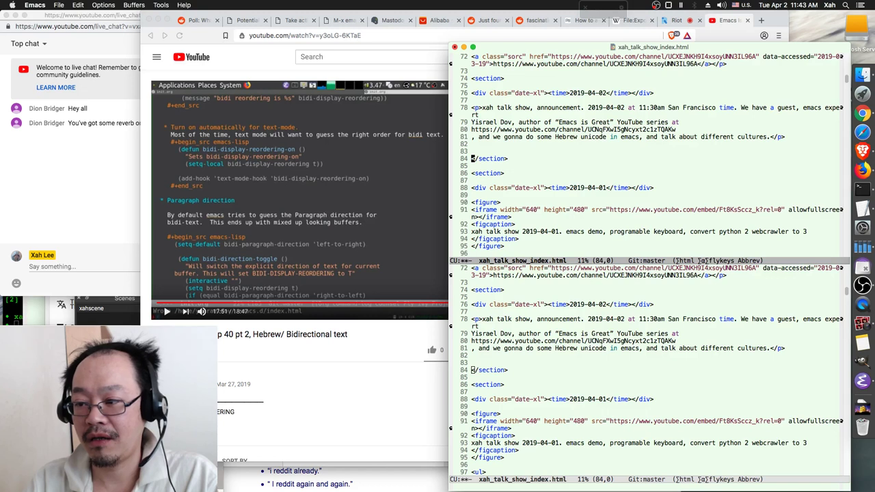
{"action": "key", "text": "ctrl+x"}
{"action": "key", "text": "ctrl+equal"}
{"action": "key", "text": "ctrl+n"}
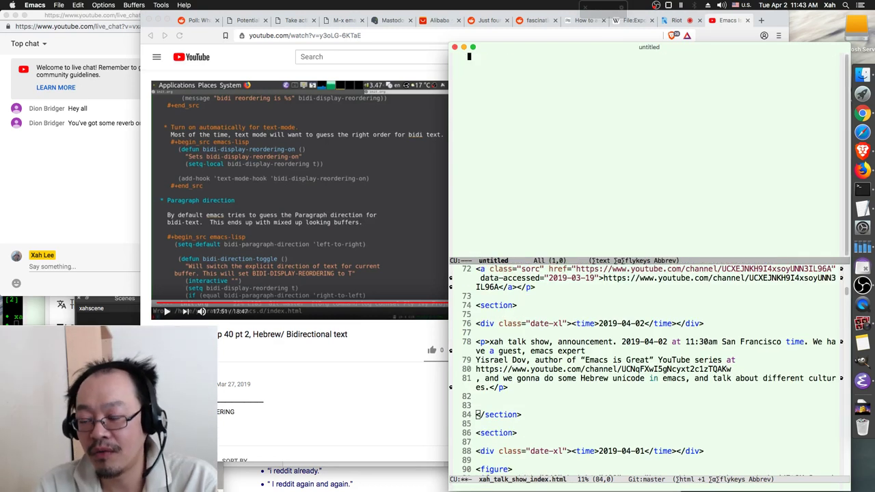
Step: Paste the setq line, switch to emacs-lisp-mode, and complete 'set-default' on a line above it
{"action": "key", "text": "v"}
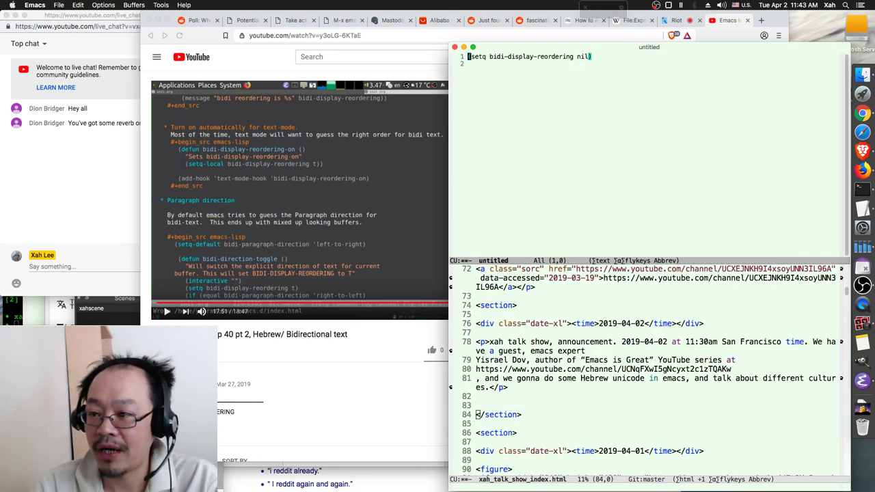
{"action": "key", "text": "alt+x"}
{"action": "key", "text": "ctrl+o"}
{"action": "key", "text": "ctrl+o"}
{"action": "type", "text": "s"}
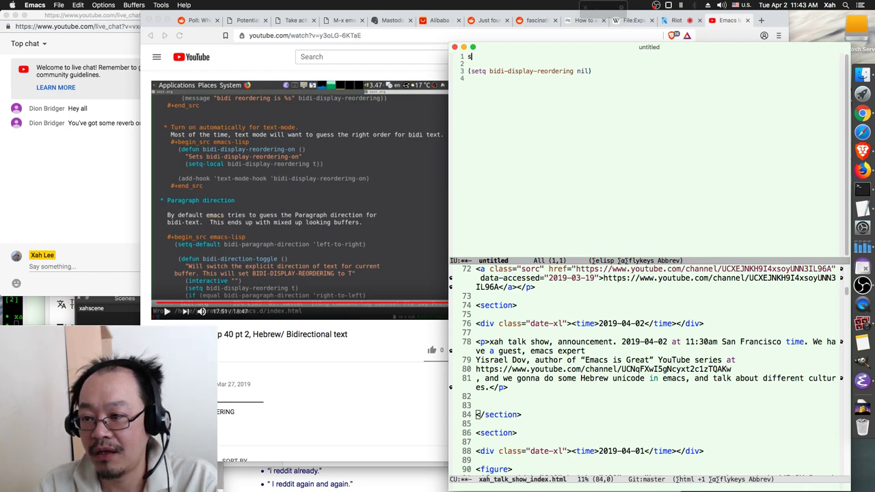
{"action": "type", "text": "et"}
{"action": "key", "text": "Tab"}
{"action": "type", "text": "-def"}
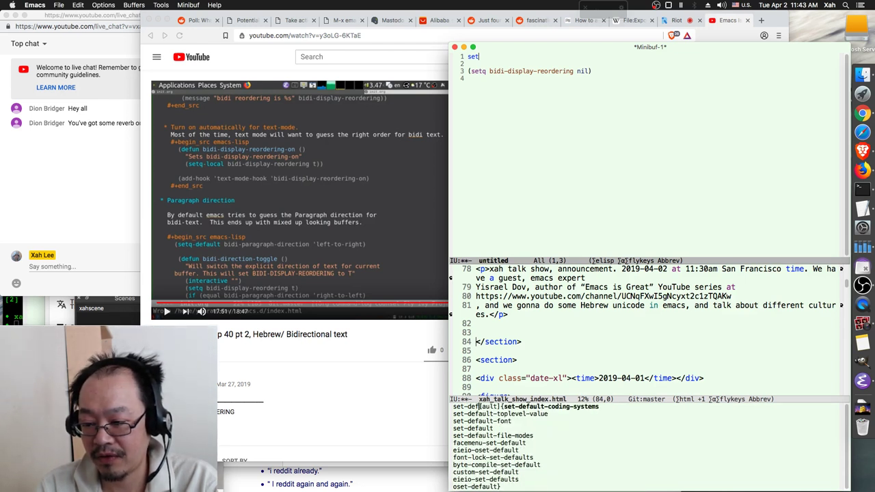
{"action": "key", "text": "Right"}
{"action": "key", "text": "Right"}
{"action": "key", "text": "Right"}
{"action": "key", "text": "Return"}
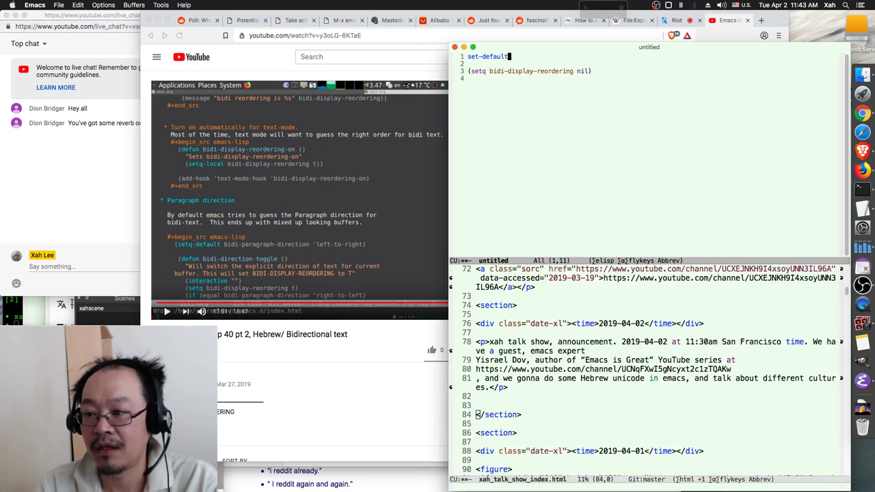
Step: Replace setq with set-default and evaluate the expression, triggering a setting-constant error backtrace
{"action": "key", "text": "Return"}
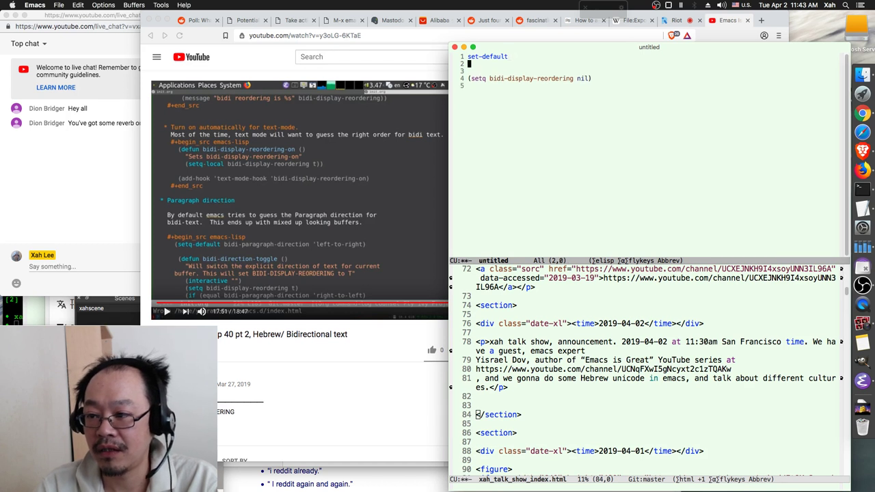
{"action": "key", "text": "Up"}
{"action": "key", "text": "shift+End"}
{"action": "key", "text": "ctrl+w"}
{"action": "left_click", "coordinate": [487, 78]}
{"action": "key", "text": "ctrl+shift+Left"}
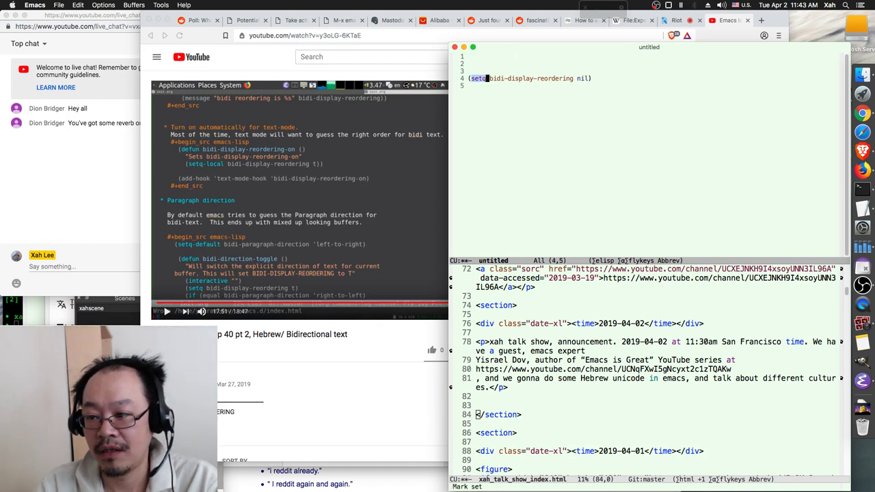
{"action": "key", "text": "ctrl+y"}
{"action": "key", "text": "Down"}
{"action": "key", "text": "ctrl+x"}
{"action": "key", "text": "ctrl+e"}
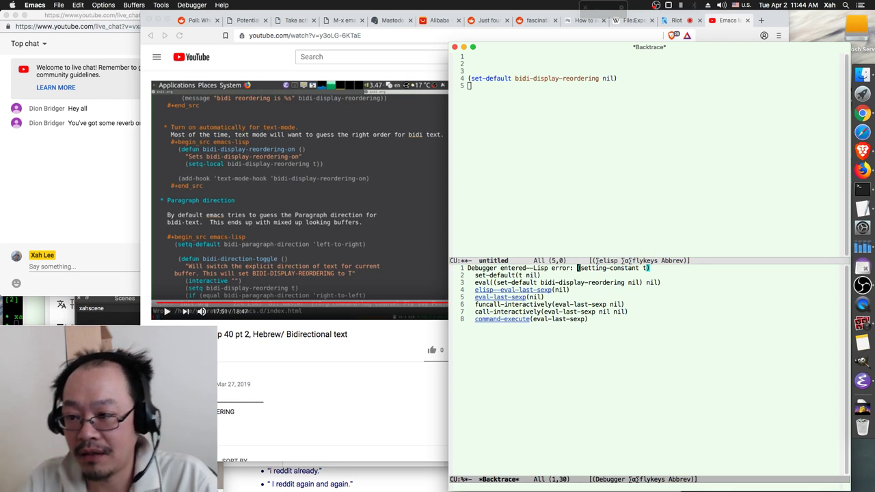
Step: Quit the debugger, close *Backtrace*, and return to the untitled window
{"action": "key", "text": "ctrl+g"}
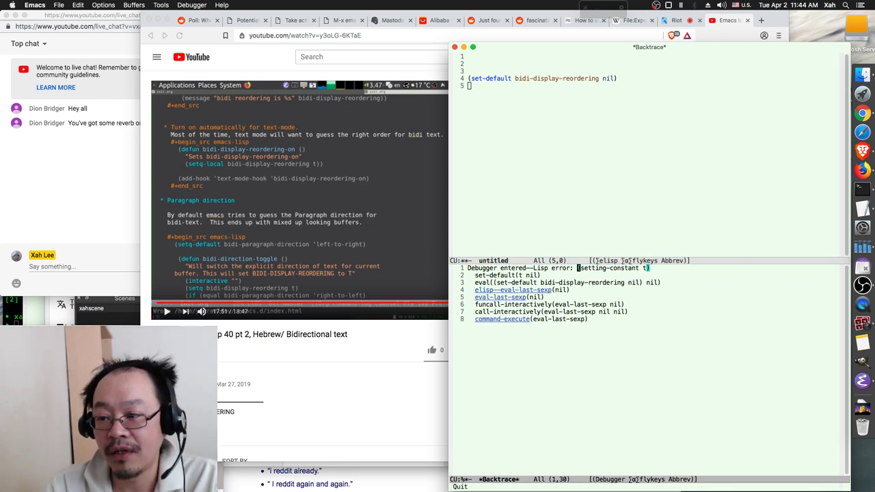
{"action": "key", "text": "q"}
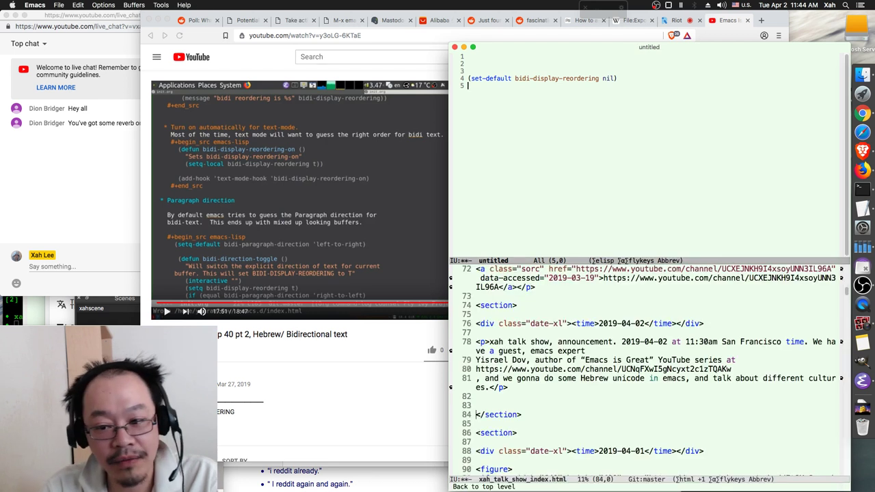
{"action": "key", "text": "ctrl+x"}
{"action": "key", "text": "o"}
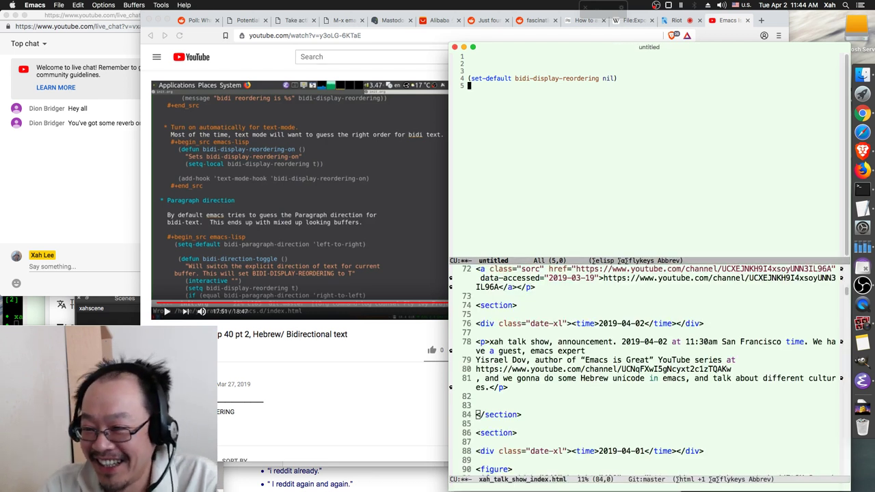
Step: Turn set-default into setq-default and evaluate (setq-default bidi-display-reordering nil) successfully
{"action": "key", "text": "Up"}
{"action": "key", "text": "alt+f"}
{"action": "type", "text": "q"}
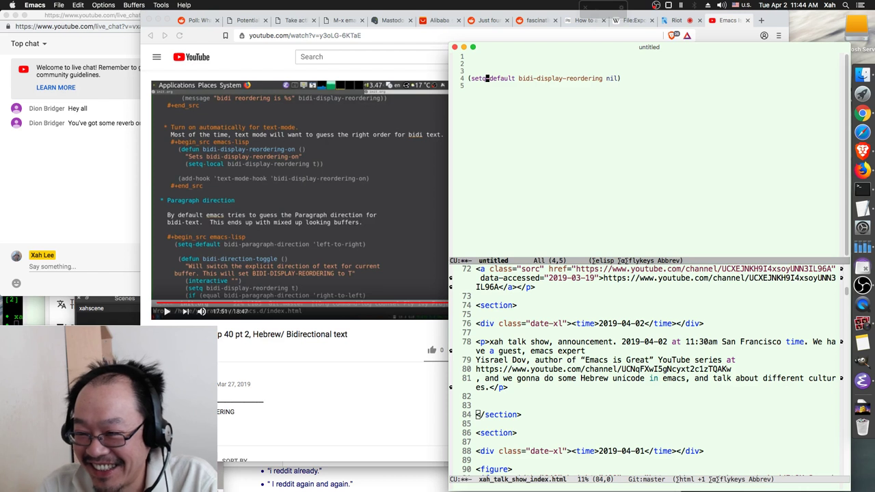
{"action": "key", "text": "Down"}
{"action": "key", "text": "ctrl+x"}
{"action": "key", "text": "ctrl+e"}
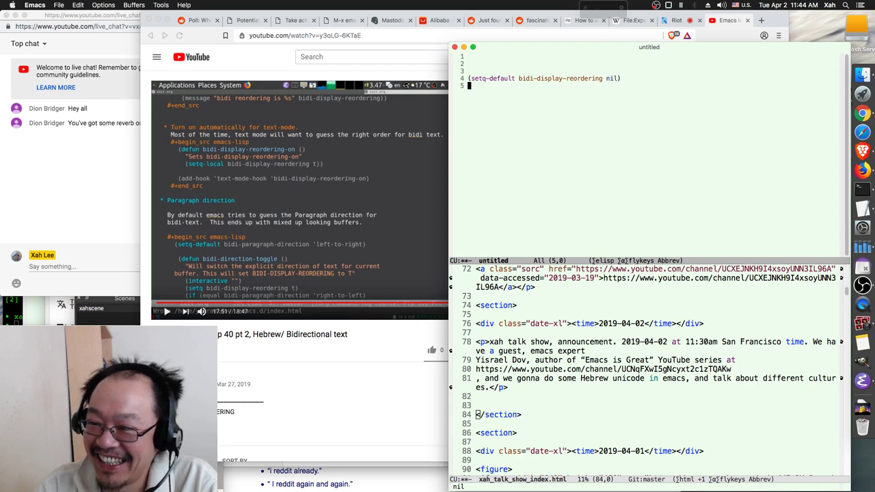
{"action": "left_click", "coordinate": [606, 78]}
{"action": "left_click", "coordinate": [469, 86]}
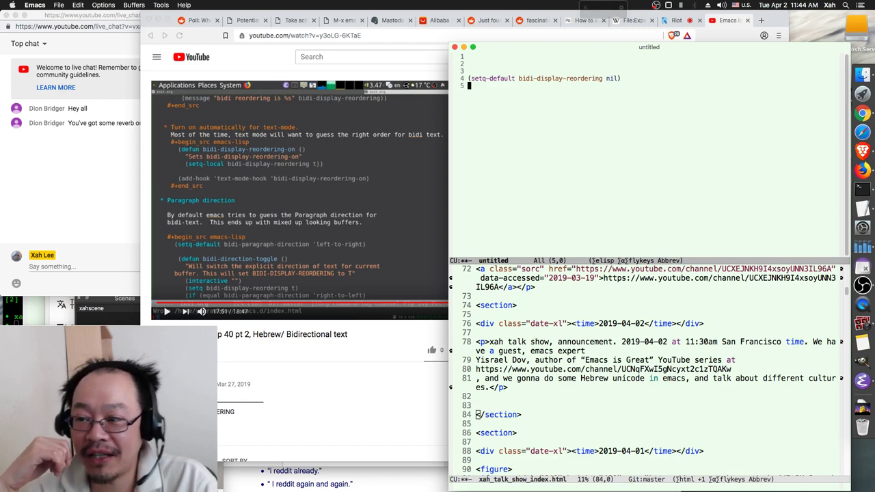
{"action": "left_click", "coordinate": [606, 78]}
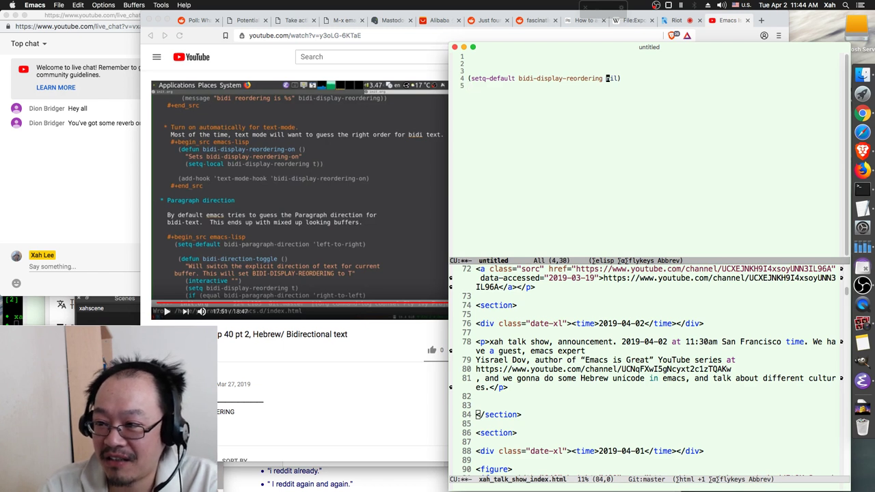
Step: Move the setq-default line out of the untitled buffer to line 84 of the HTML file
{"action": "key", "text": "7"}
{"action": "key", "text": "x"}
{"action": "key", "text": "w"}
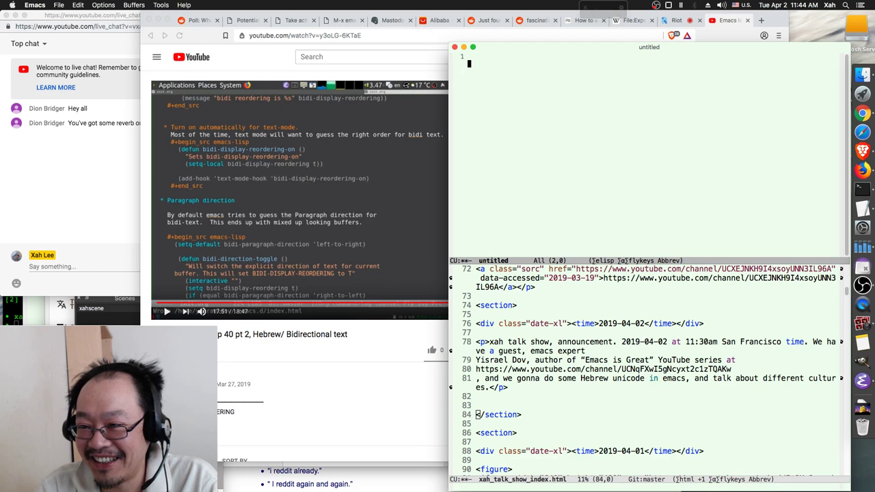
{"action": "key", "text": "d"}
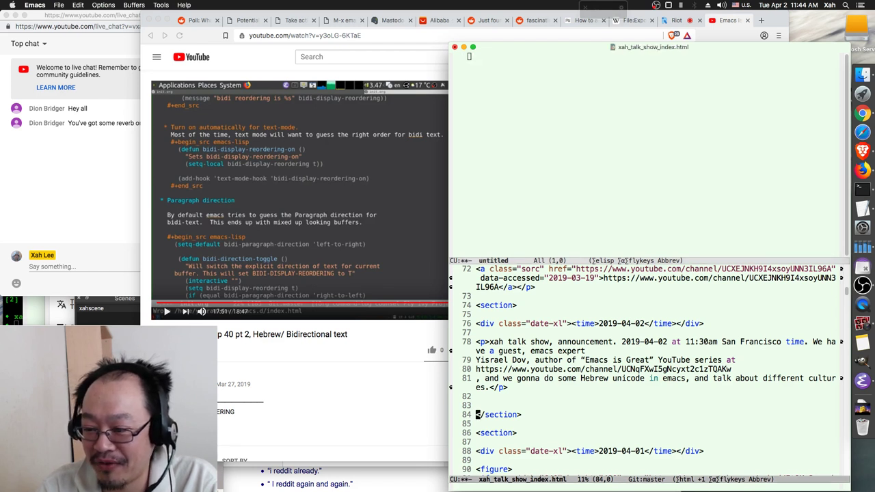
{"action": "key", "text": "v"}
{"action": "key", "text": "s"}
{"action": "key", "text": "s"}
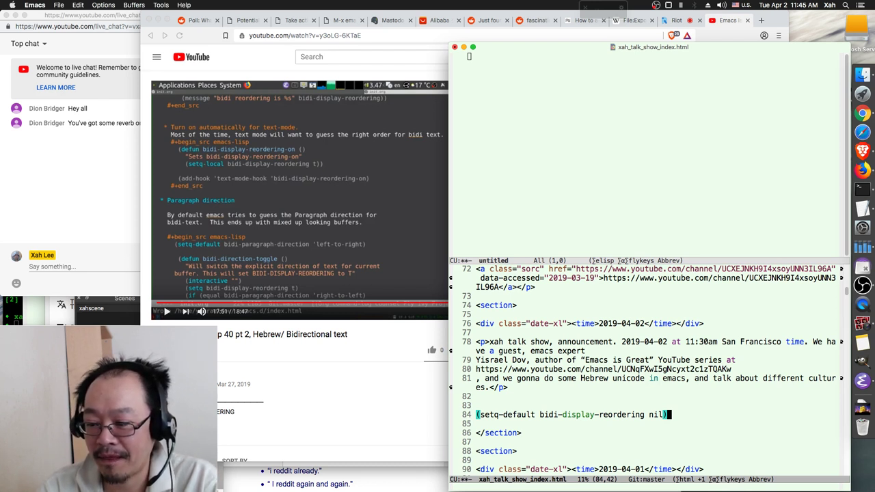
{"action": "key", "text": "8"}
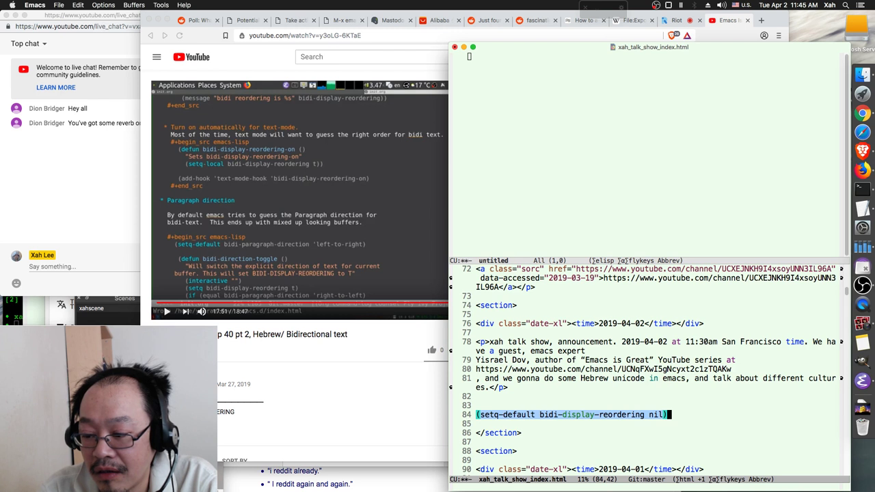
{"action": "key", "text": "ctrl+g"}
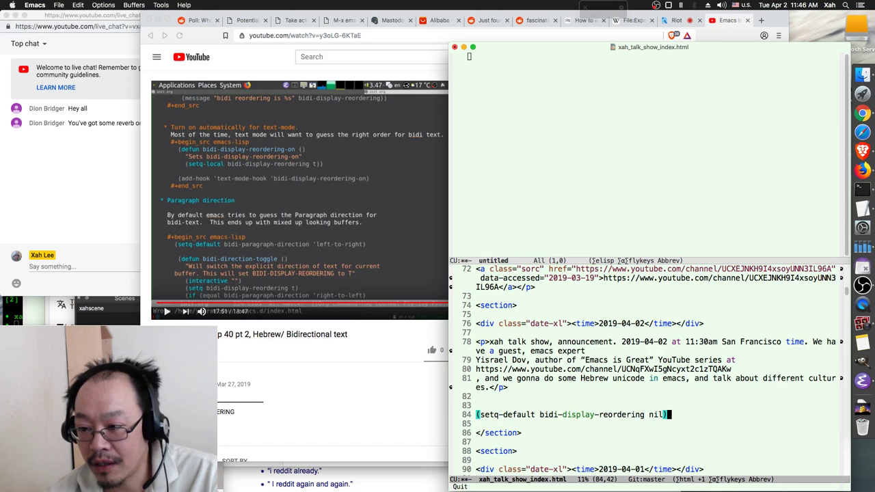
Step: Display xah_talk_show_index.html in the upper window instead of the untitled buffer
{"action": "key", "text": "ctrl+x"}
{"action": "key", "text": "o"}
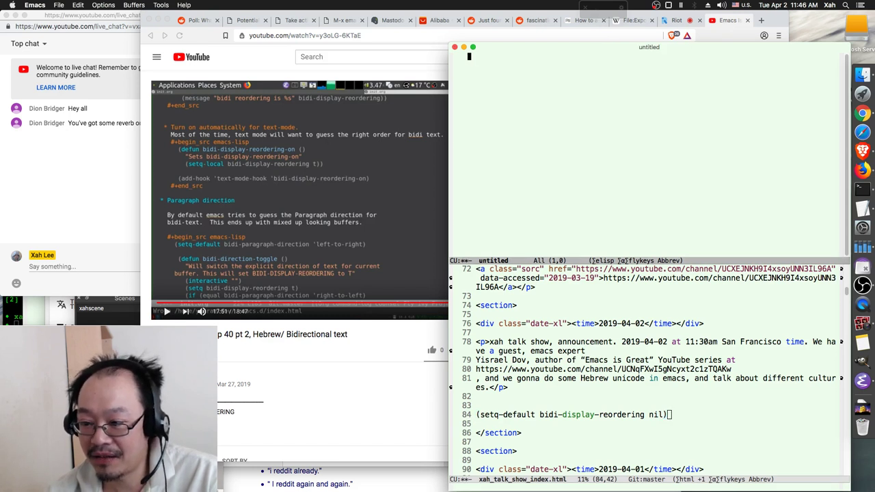
{"action": "key", "text": "ctrl+x"}
{"action": "key", "text": "o"}
{"action": "key", "text": "ctrl+x"}
{"action": "key", "text": "o"}
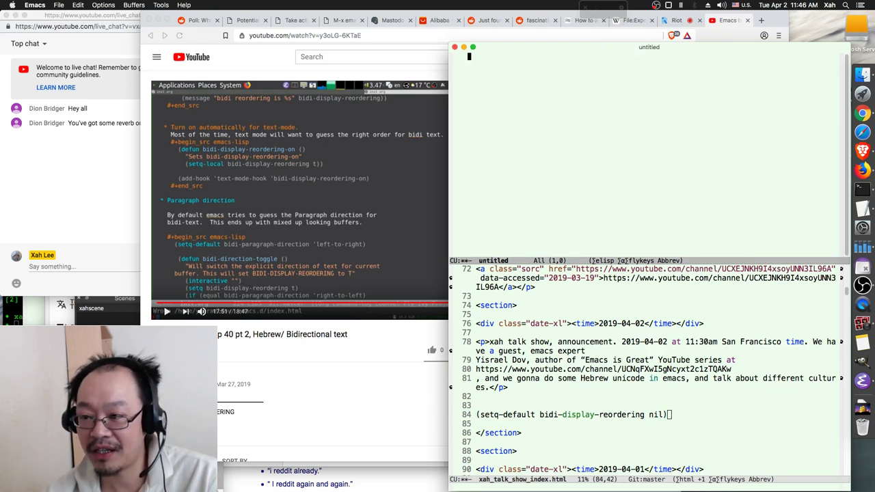
{"action": "key", "text": "ctrl+w"}
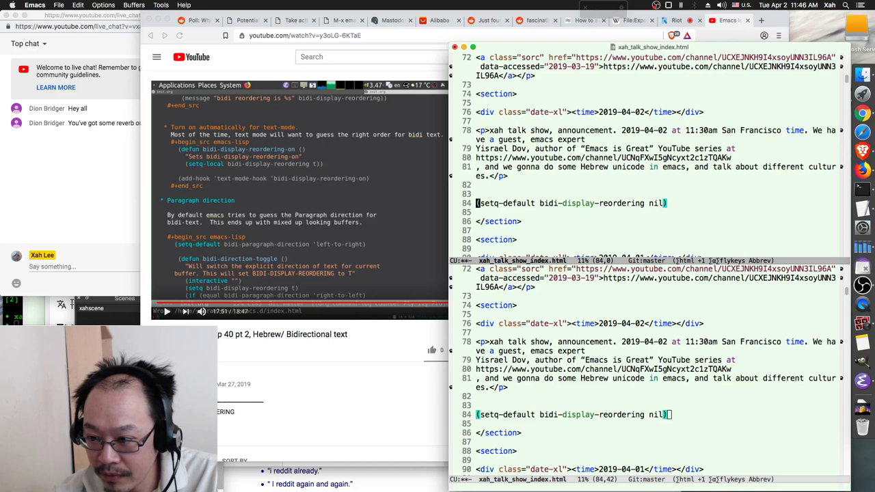
Step: Wrap the setq-default line in a <pre class="emacs-lisp"> block, giving elisp as the language
{"action": "key", "text": "ctrl+c"}
{"action": "key", "text": "ctrl+c"}
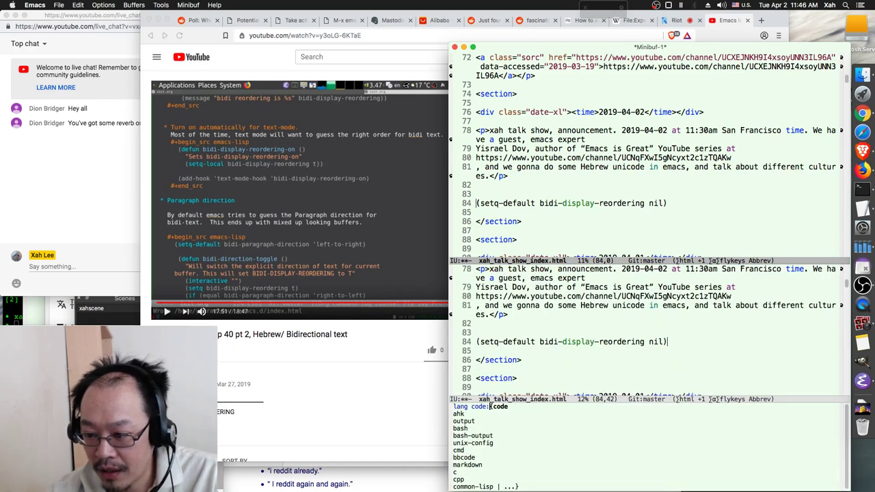
{"action": "type", "text": "elisp"}
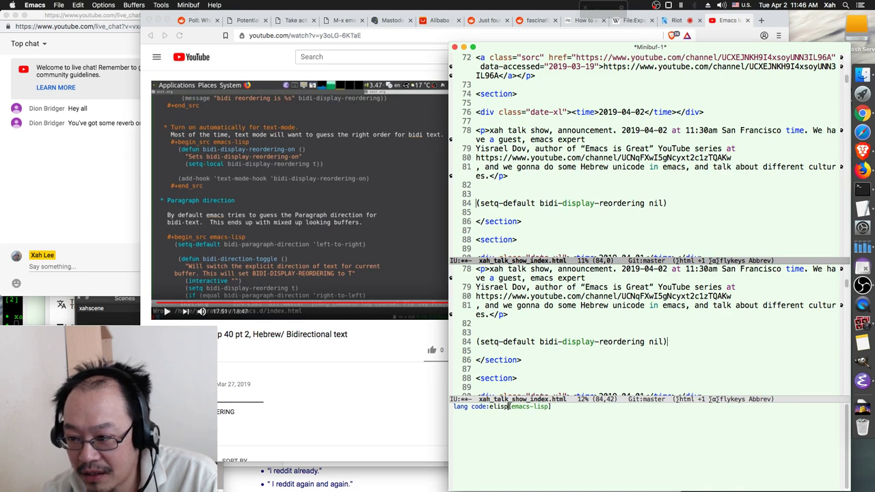
{"action": "key", "text": "Return"}
Step: Return to a single window, save the talk-show page, and move below the code block
{"action": "key", "text": "ctrl+x"}
{"action": "key", "text": "1"}
{"action": "key", "text": "ctrl+x"}
{"action": "key", "text": "ctrl+s"}
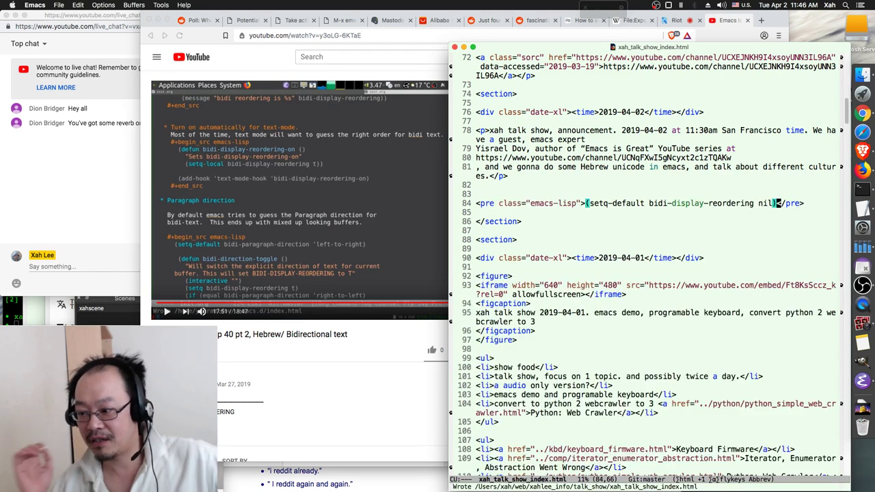
{"action": "key", "text": "ctrl+alt+b"}
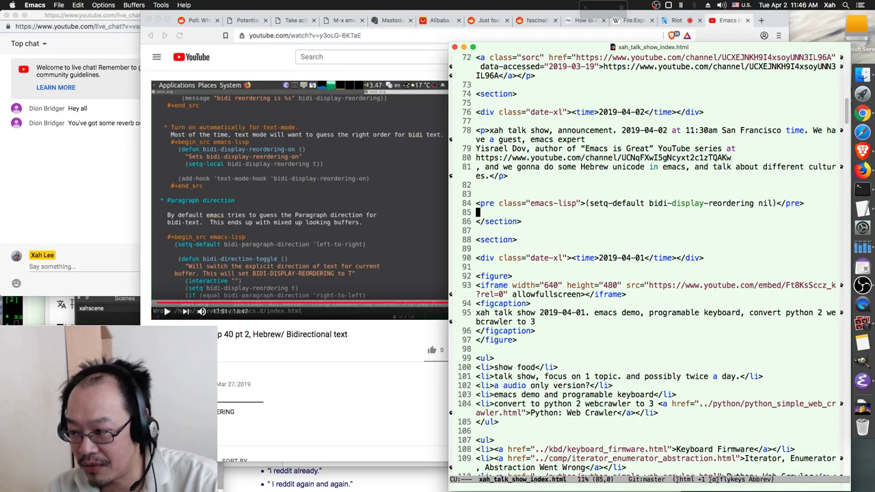
{"action": "key", "text": "Down"}
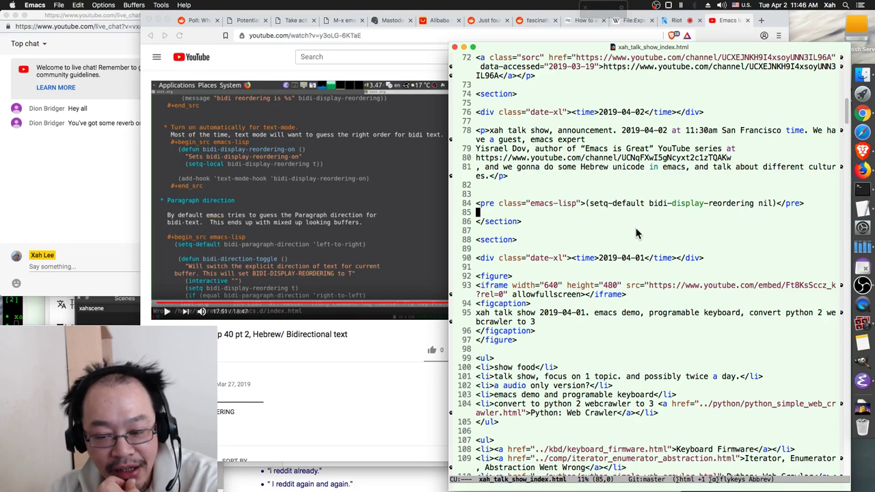
Step: Bring the YouTube episode page forward and scroll to the bidi elisp code in its description
{"action": "left_click", "coordinate": [336, 340]}
{"action": "scroll", "coordinate": [336, 339], "scroll_direction": "down", "scroll_amount": 3}
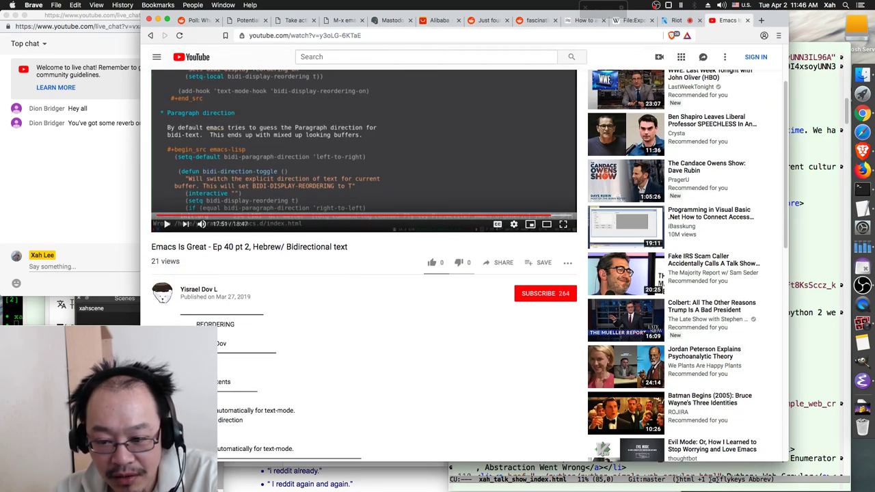
{"action": "scroll", "coordinate": [469, 267], "scroll_direction": "down", "scroll_amount": 5}
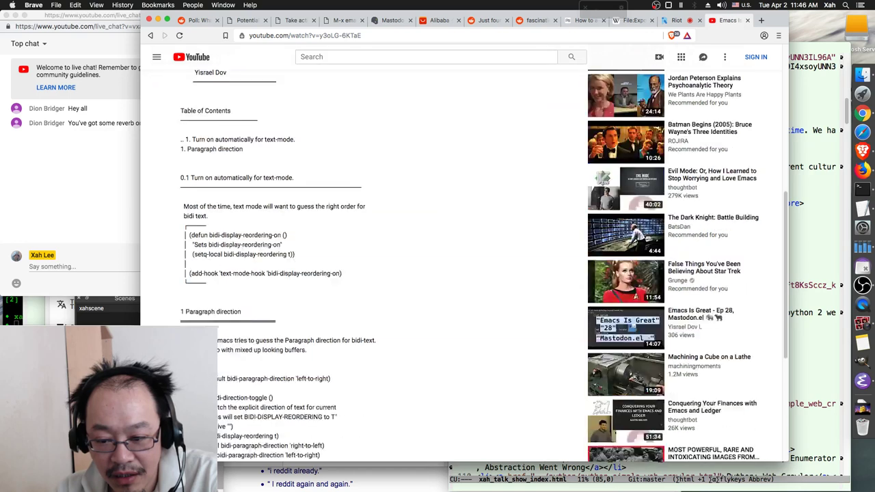
{"action": "scroll", "coordinate": [469, 267], "scroll_direction": "down", "scroll_amount": 4}
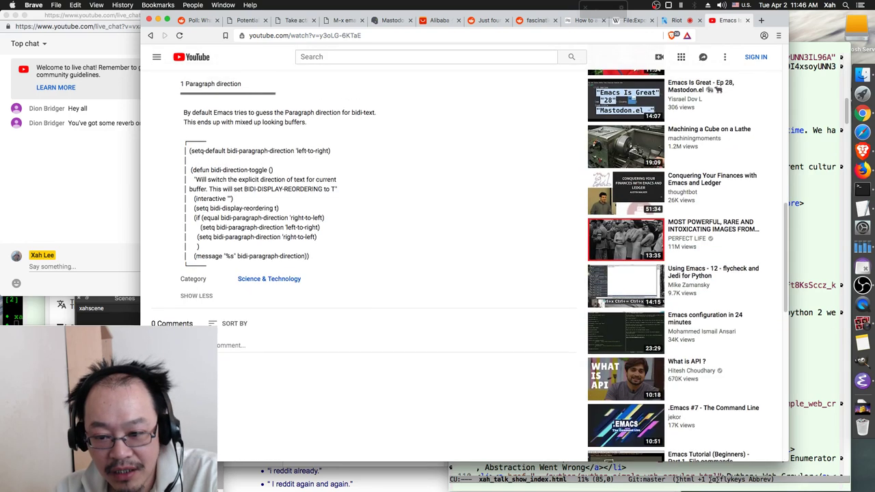
{"action": "scroll", "coordinate": [469, 267], "scroll_direction": "up", "scroll_amount": 5}
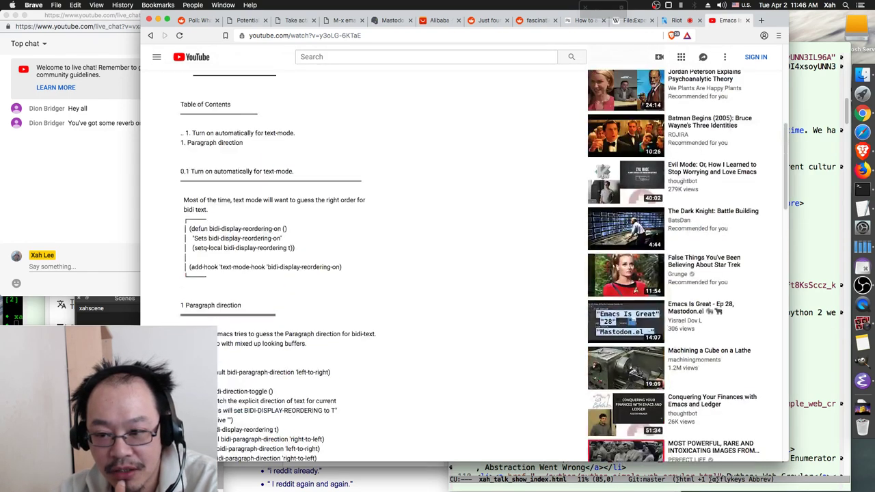
Step: Read through the bidi-display-reordering code blocks, highlighting the word 'display' in the function name
{"action": "double_click", "coordinate": [230, 229]}
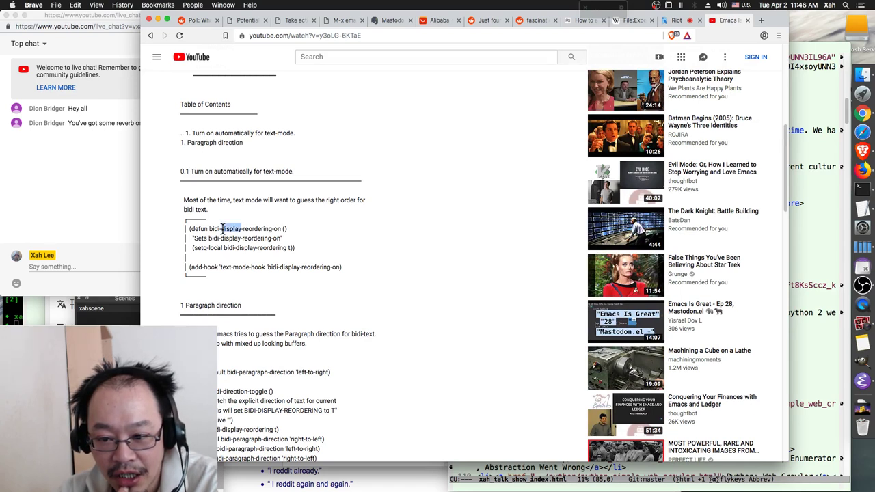
{"action": "scroll", "coordinate": [223, 229], "scroll_direction": "down", "scroll_amount": 4}
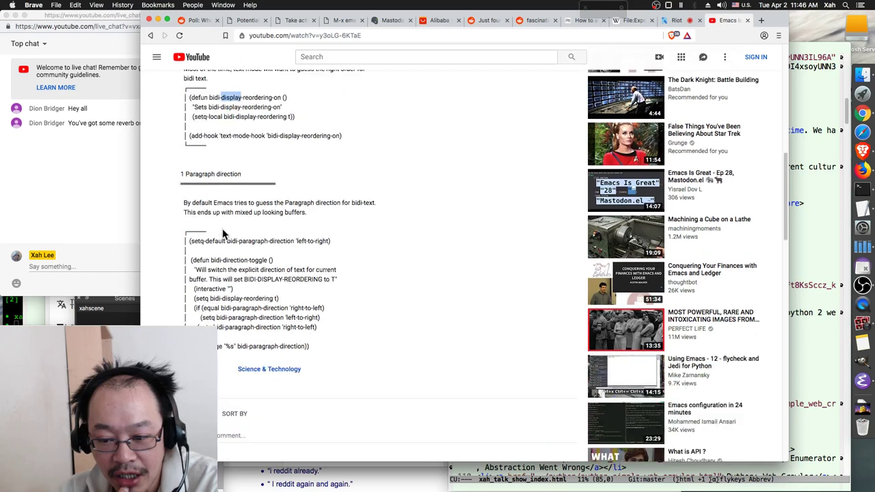
{"action": "scroll", "coordinate": [222, 232], "scroll_direction": "up", "scroll_amount": 1}
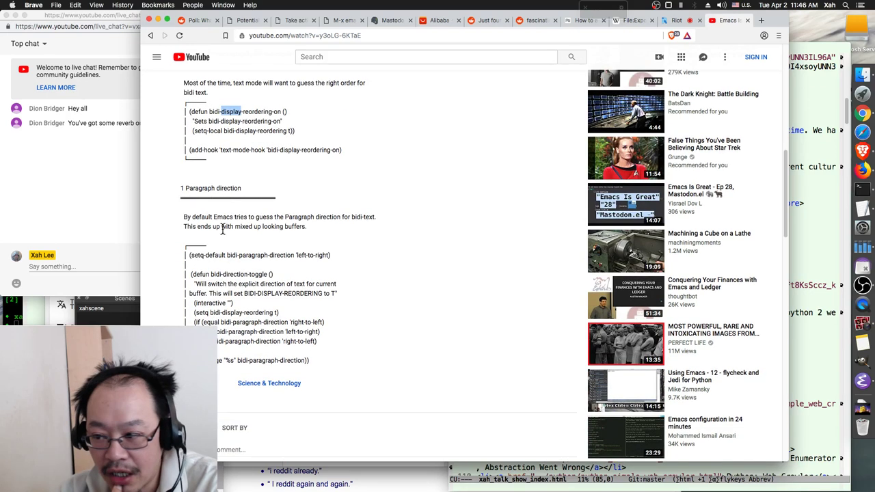
{"action": "scroll", "coordinate": [222, 232], "scroll_direction": "up", "scroll_amount": 3}
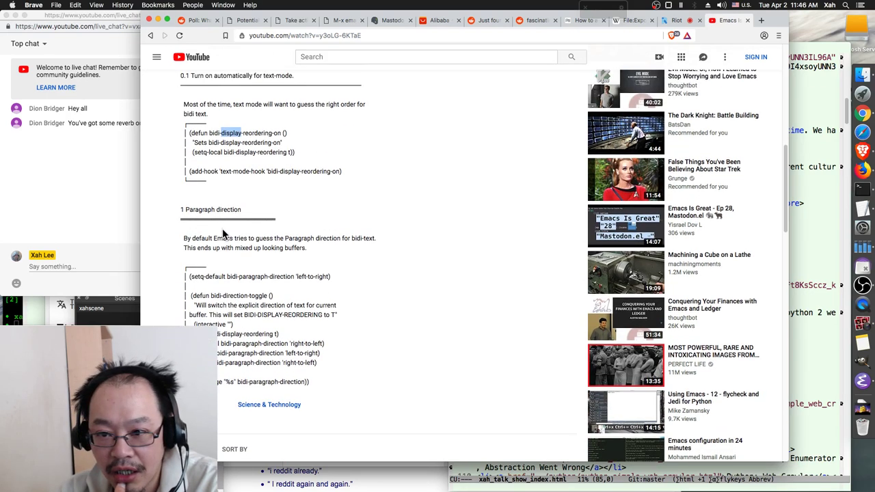
{"action": "scroll", "coordinate": [222, 232], "scroll_direction": "up", "scroll_amount": 6}
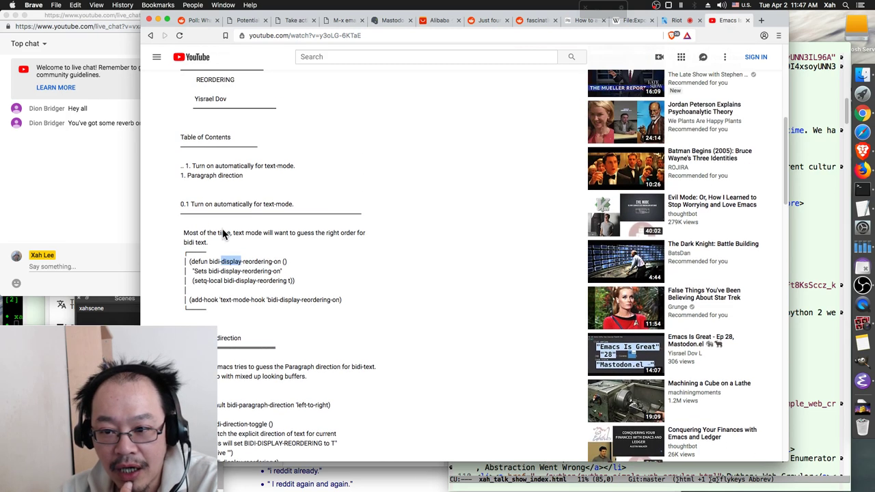
{"action": "scroll", "coordinate": [222, 228], "scroll_direction": "up", "scroll_amount": 2}
{"action": "scroll", "coordinate": [222, 228], "scroll_direction": "down", "scroll_amount": 6}
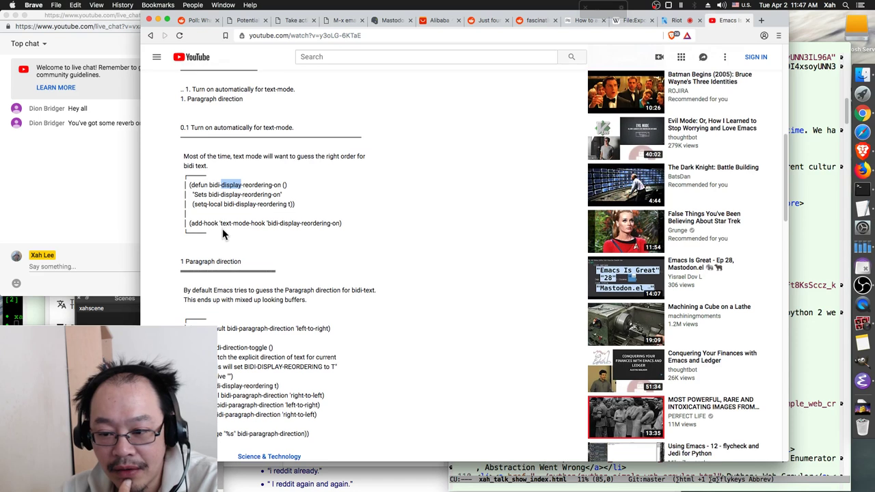
{"action": "scroll", "coordinate": [223, 229], "scroll_direction": "down", "scroll_amount": 3}
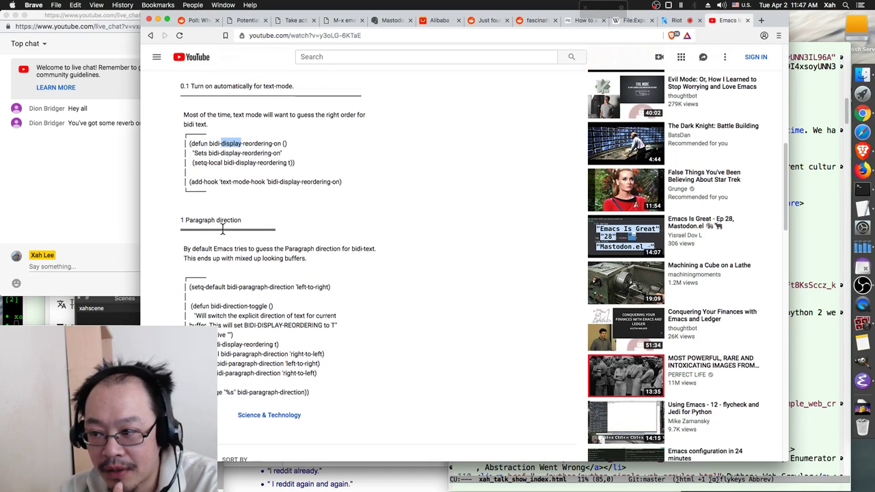
{"action": "scroll", "coordinate": [222, 228], "scroll_direction": "up", "scroll_amount": 1}
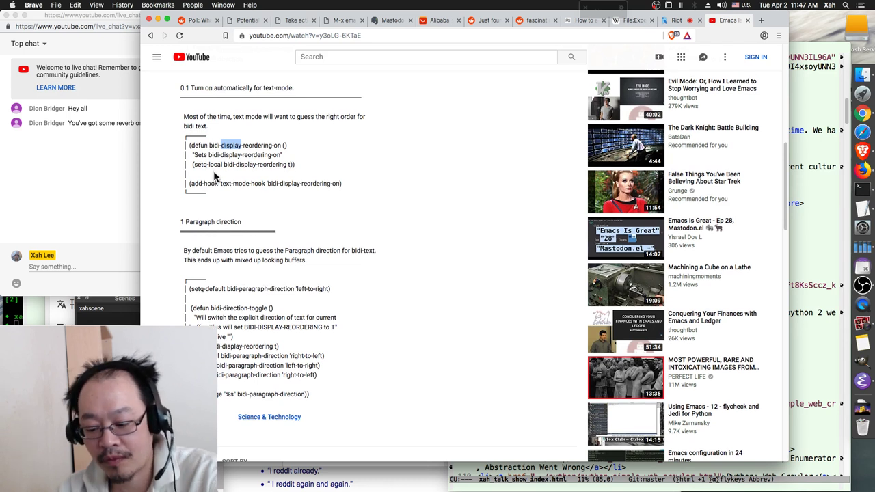
{"action": "key", "text": "super+t"}
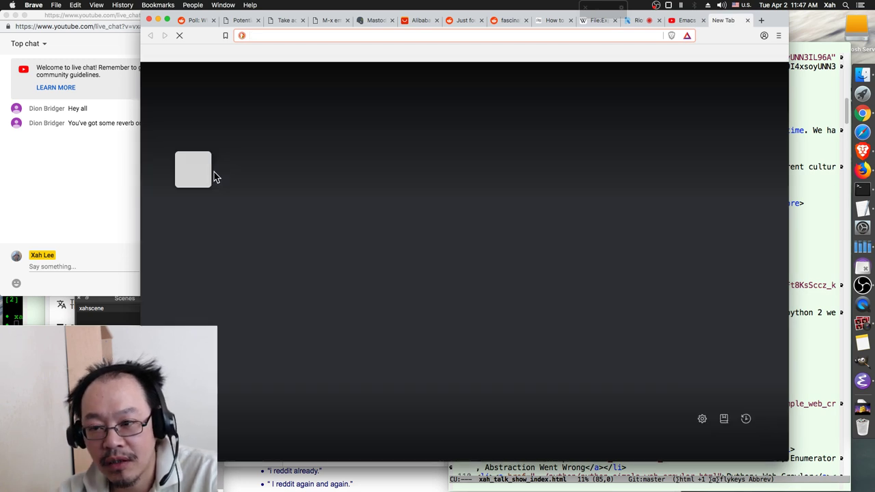
Step: Run a DuckDuckGo search for 'gitlab' followed by the guest's name
{"action": "type", "text": "git"}
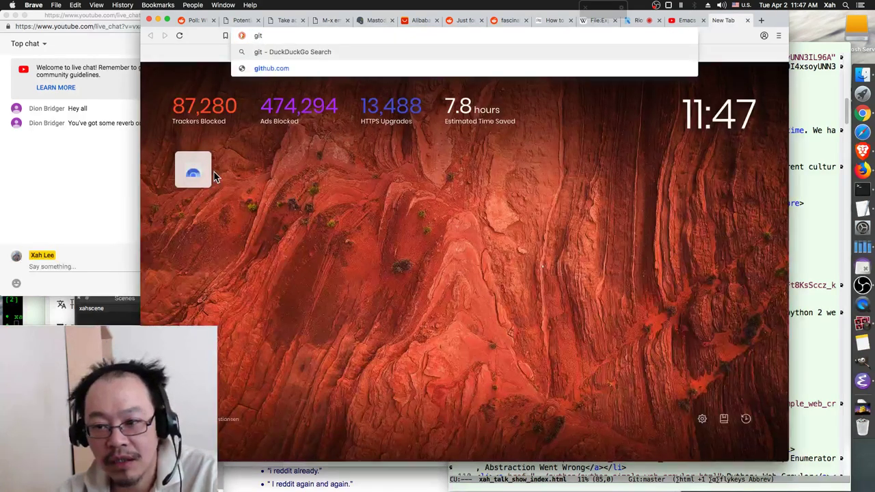
{"action": "type", "text": "lab y"}
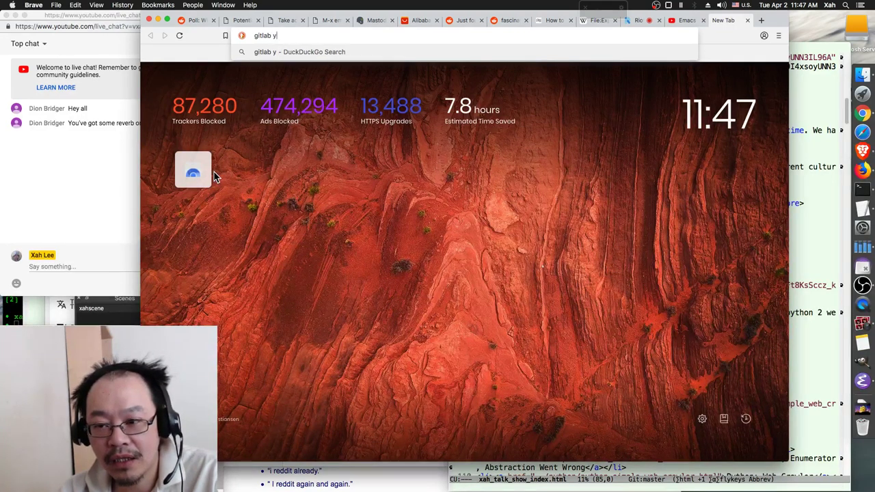
{"action": "type", "text": "is"}
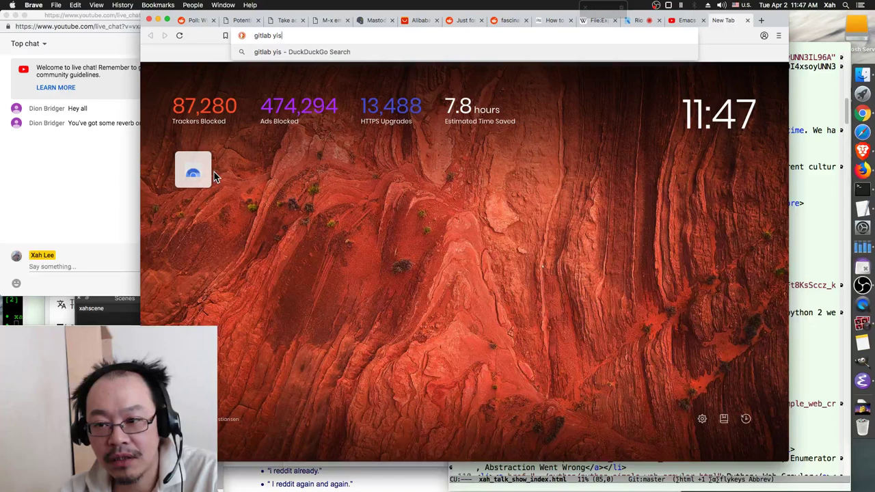
{"action": "type", "text": "rael"}
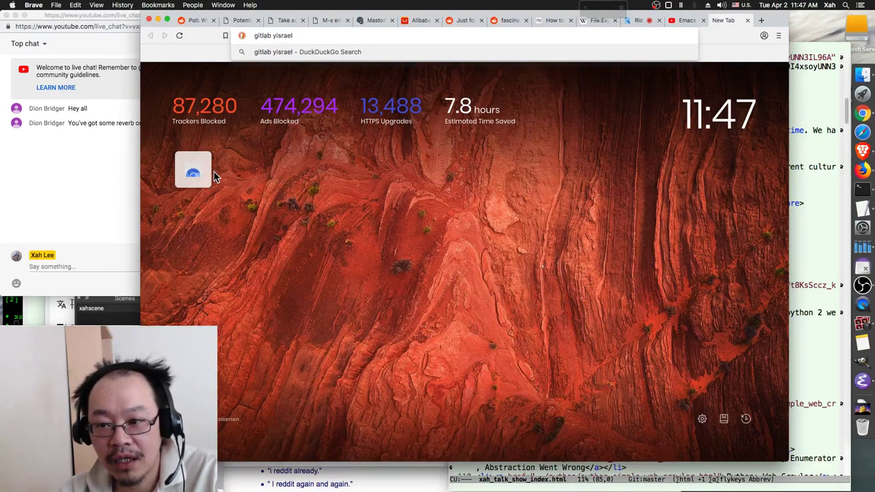
{"action": "type", "text": " dov"}
{"action": "key", "text": "Return"}
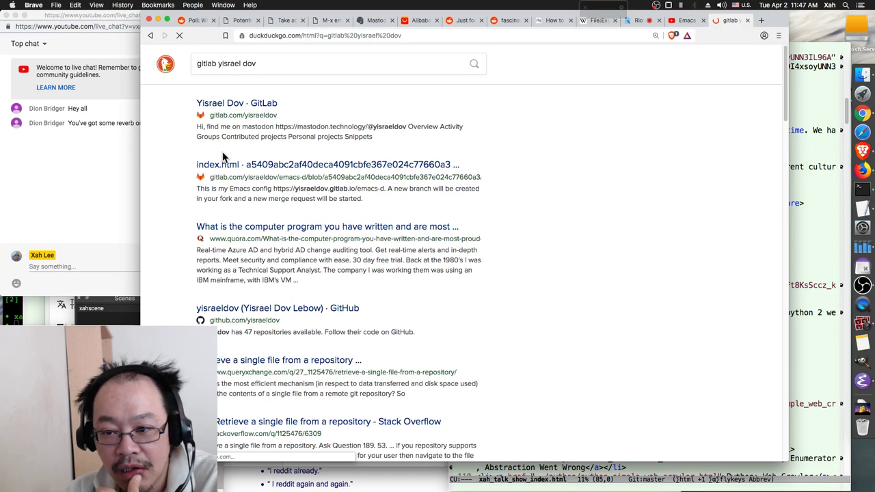
Step: Open the guest's GitLab profile, allow all scripts on gitlab.com, then raise the live chat window
{"action": "left_click", "coordinate": [231, 104]}
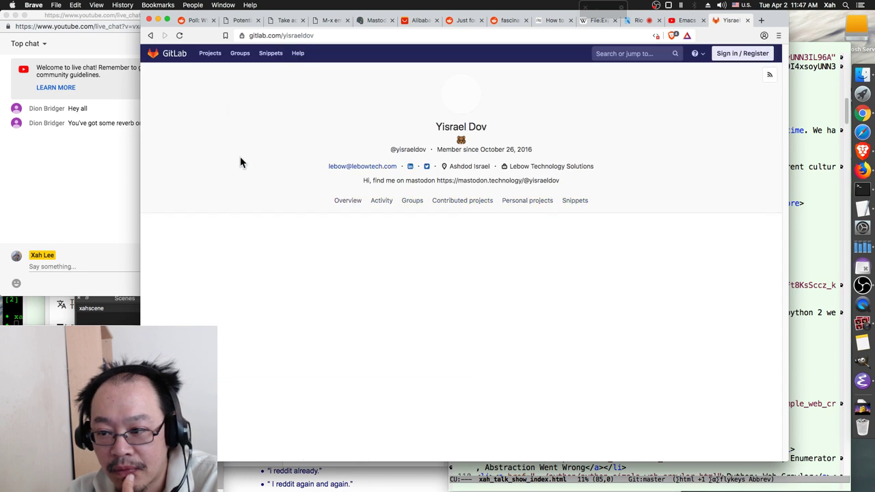
{"action": "left_click", "coordinate": [671, 38]}
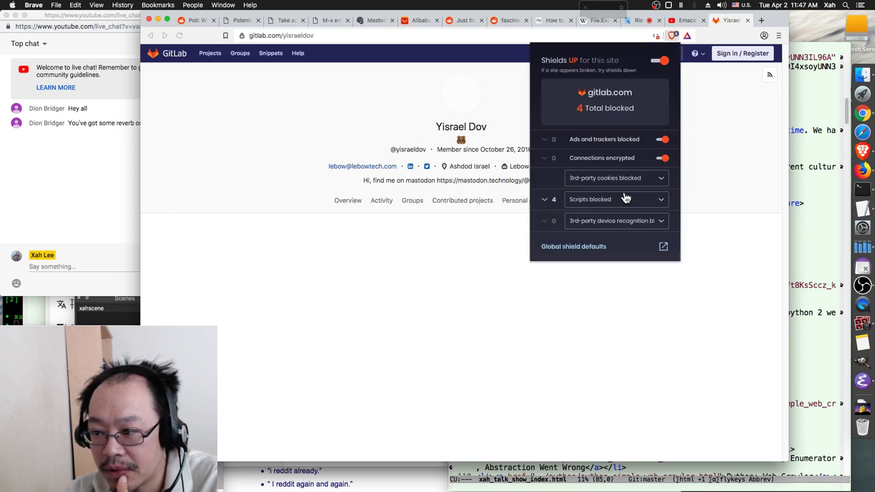
{"action": "left_click", "coordinate": [625, 202]}
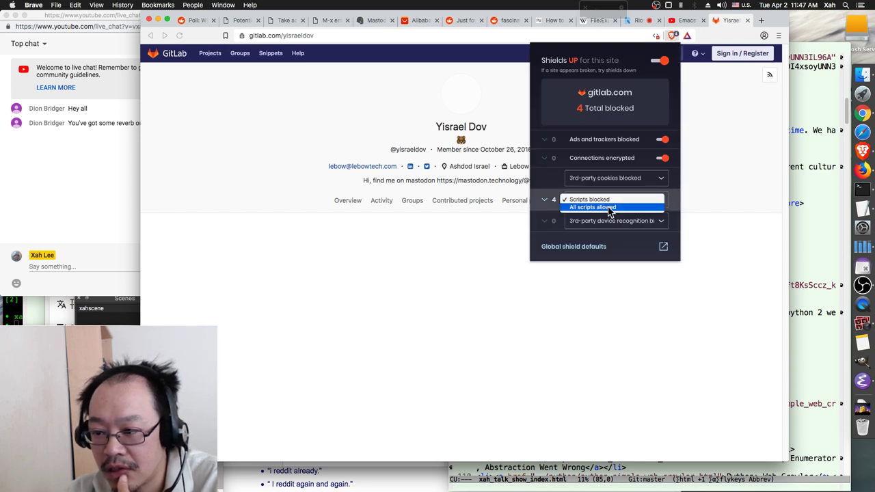
{"action": "left_click", "coordinate": [610, 210]}
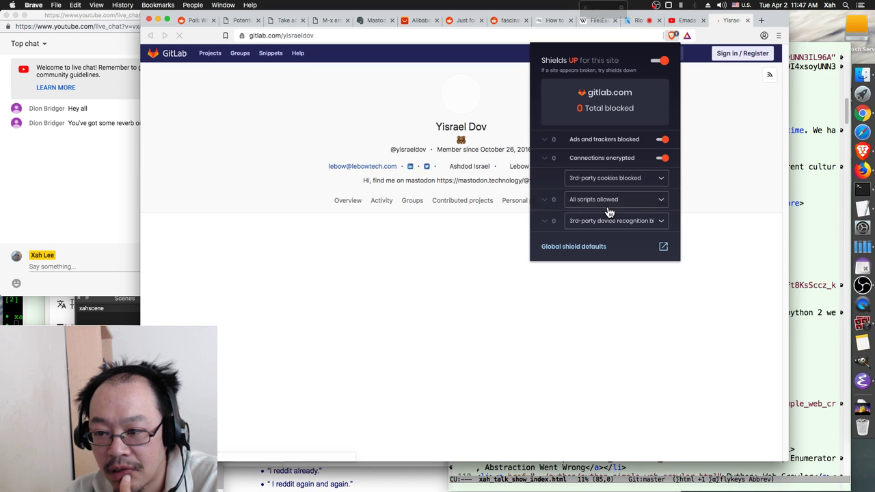
{"action": "left_click", "coordinate": [75, 217]}
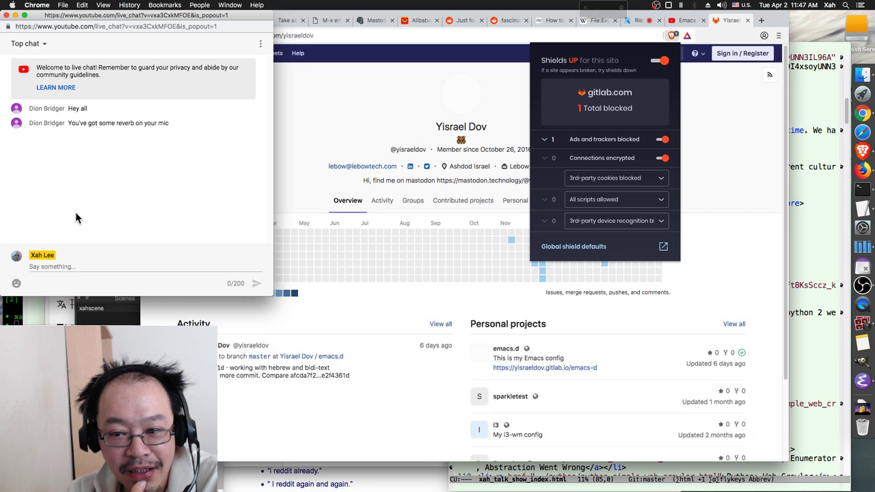
Step: Bring the live stream dashboard in front of the chat, then return to the GitLab profile
{"action": "left_click", "coordinate": [863, 113]}
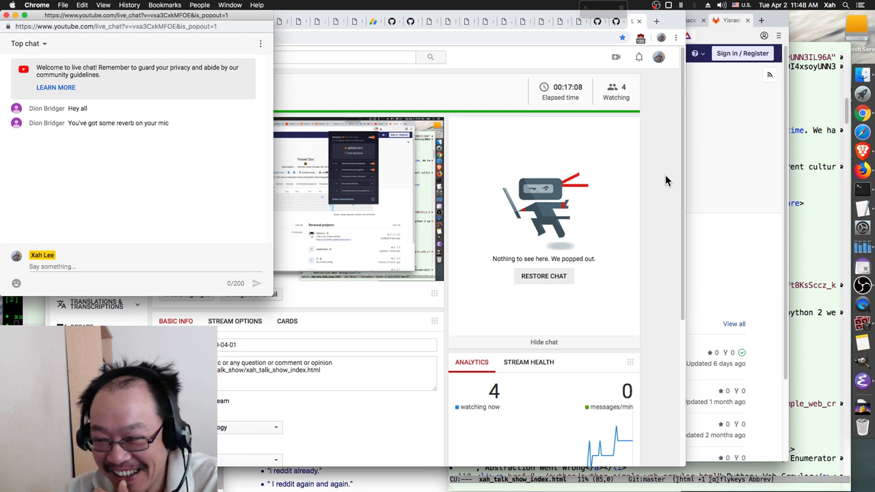
{"action": "left_click", "coordinate": [665, 181]}
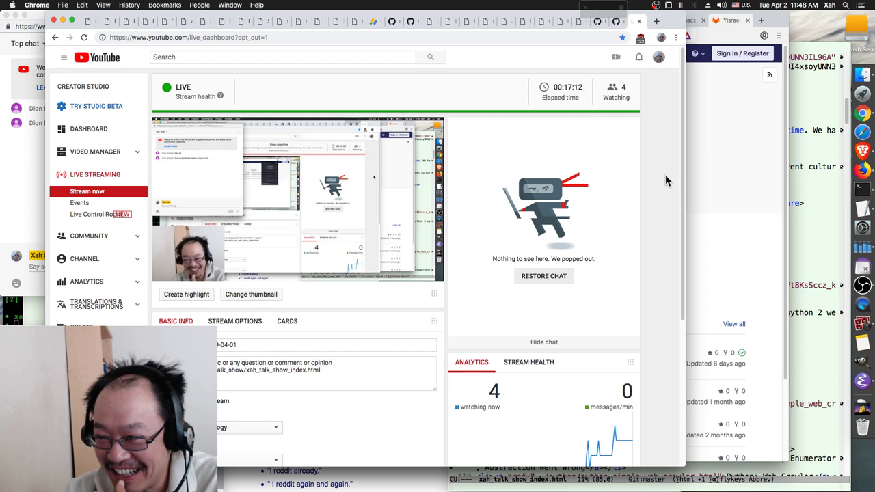
{"action": "left_click", "coordinate": [772, 194]}
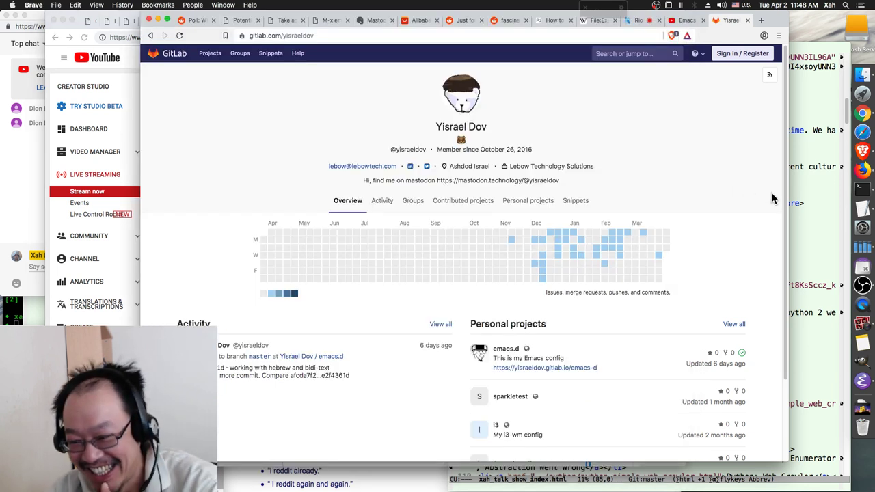
Step: Open the guest's emacs.d project, select its URL, scroll its file list, then return to the YouTube tab
{"action": "scroll", "coordinate": [772, 193], "scroll_direction": "down", "scroll_amount": 1}
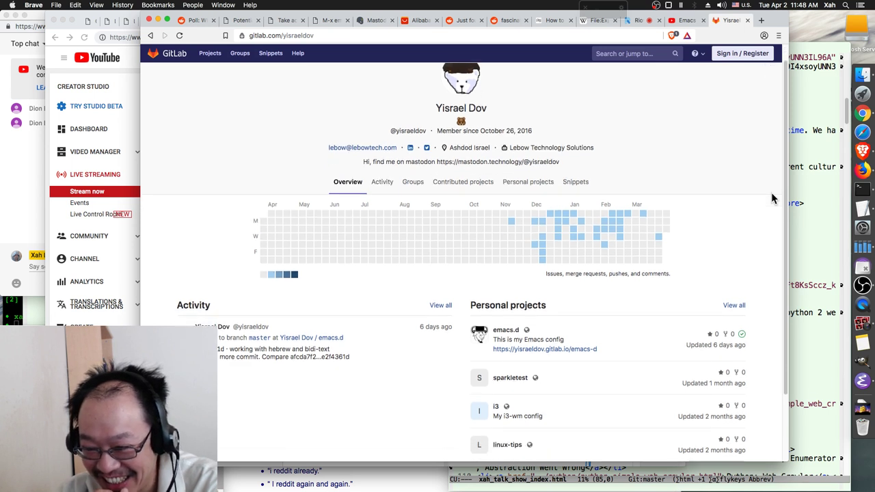
{"action": "scroll", "coordinate": [772, 194], "scroll_direction": "up", "scroll_amount": 1}
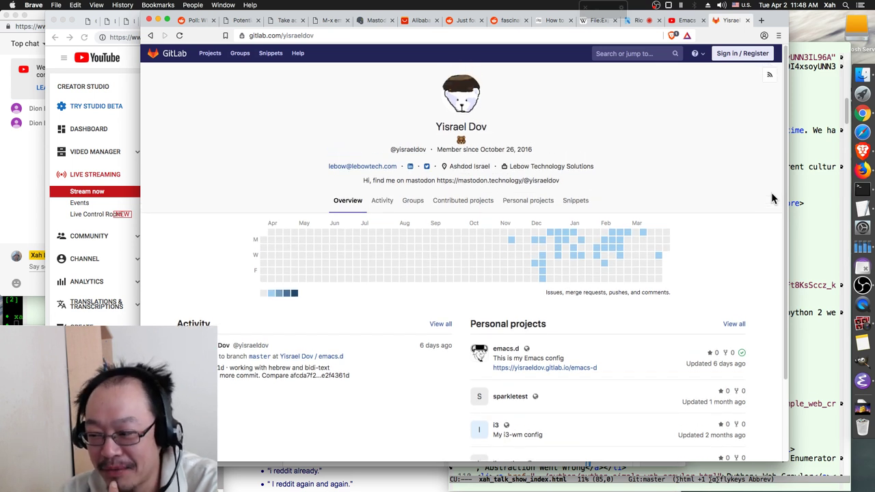
{"action": "left_click", "coordinate": [513, 352]}
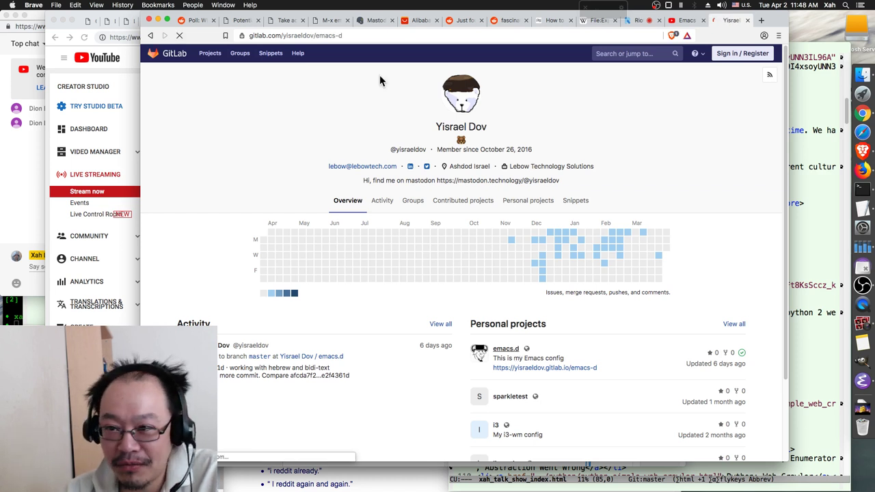
{"action": "left_click", "coordinate": [333, 36]}
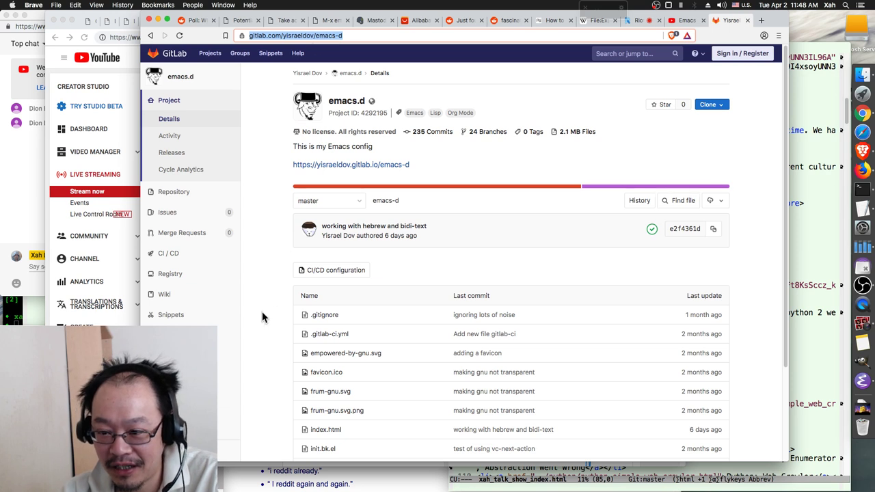
{"action": "scroll", "coordinate": [263, 316], "scroll_direction": "down", "scroll_amount": 3}
{"action": "scroll", "coordinate": [263, 317], "scroll_direction": "up", "scroll_amount": 3}
{"action": "scroll", "coordinate": [263, 316], "scroll_direction": "down", "scroll_amount": 3}
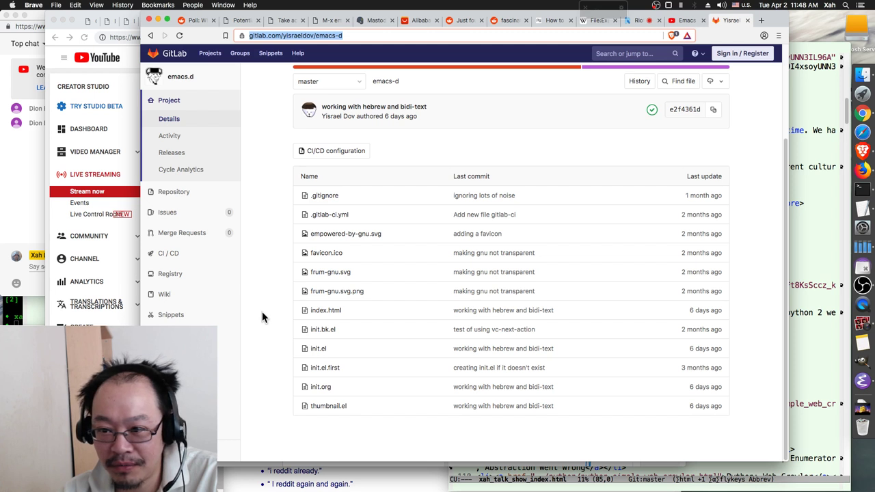
{"action": "key", "text": "ctrl+shift+Tab"}
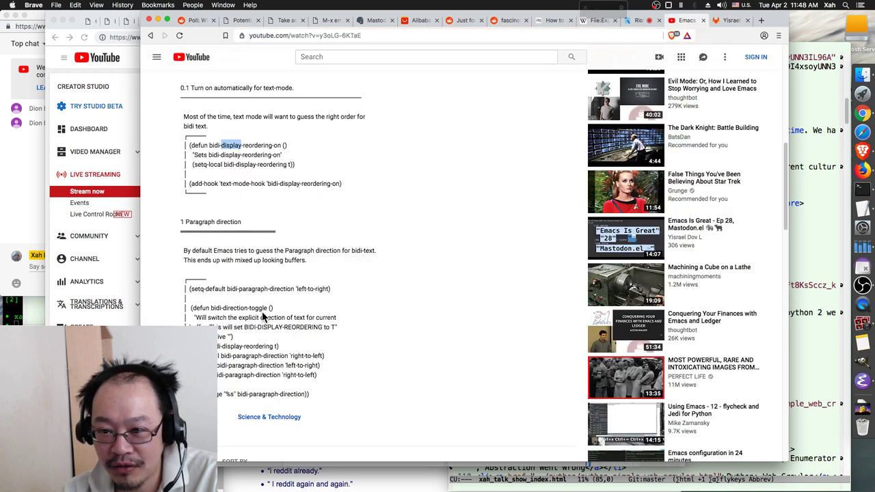
Step: Select the full bidi code block in the description, starting from the bidi-display-reordering-on defun line
{"action": "triple_click", "coordinate": [213, 147]}
{"action": "left_click_drag", "start_coordinate": [214, 147], "coordinate": [227, 154]}
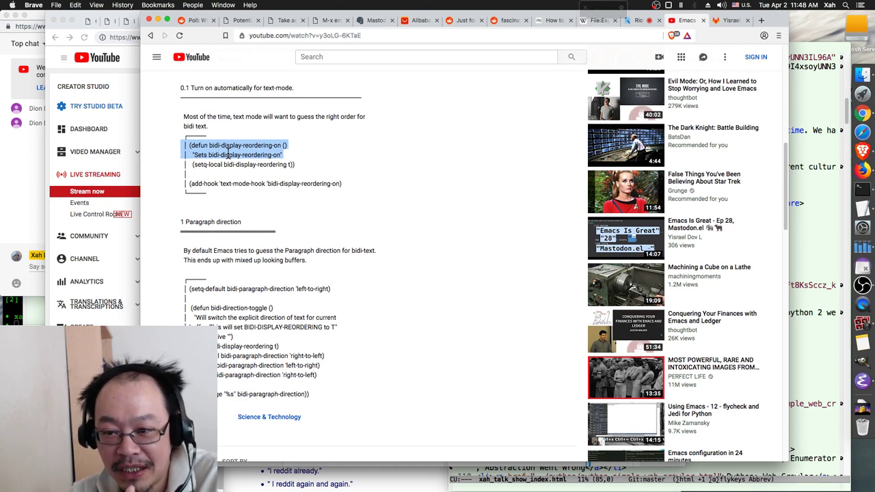
{"action": "left_click_drag", "start_coordinate": [227, 155], "coordinate": [272, 183]}
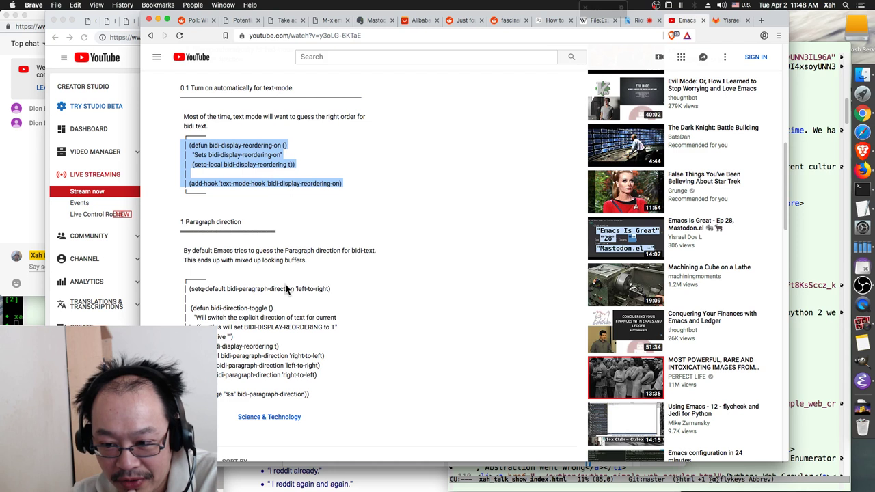
{"action": "left_click", "coordinate": [236, 310]}
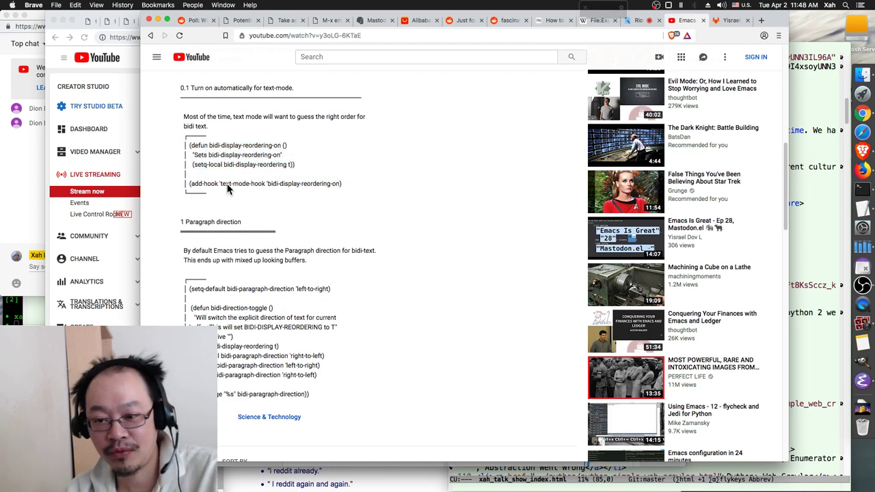
{"action": "triple_click", "coordinate": [221, 146]}
{"action": "left_click_drag", "start_coordinate": [221, 146], "coordinate": [265, 396]}
{"action": "key", "text": "ctrl+c"}
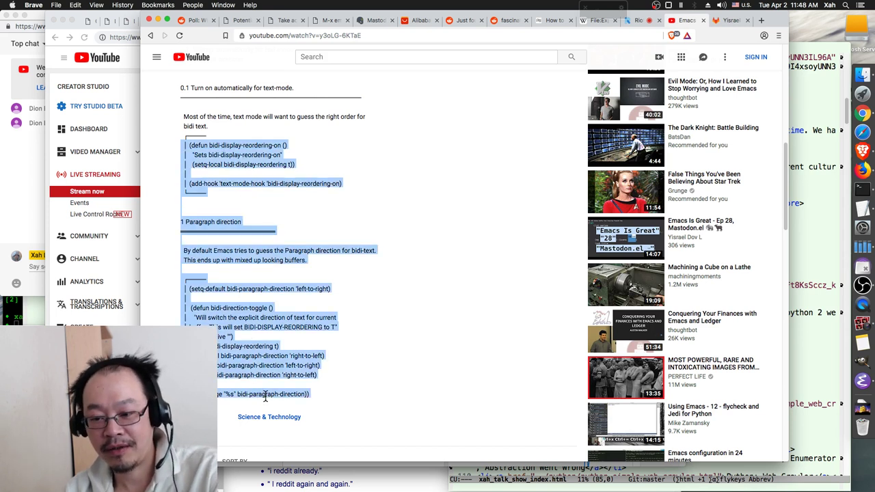
Step: Yank the bidi notes into xah_talk_show_index.html below line 84 and mark them as a region
{"action": "left_click", "coordinate": [807, 373]}
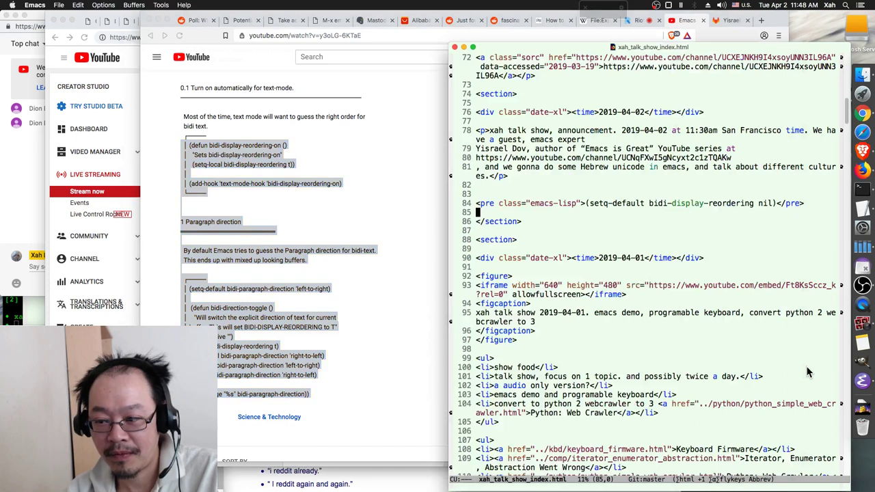
{"action": "key", "text": "ctrl+g"}
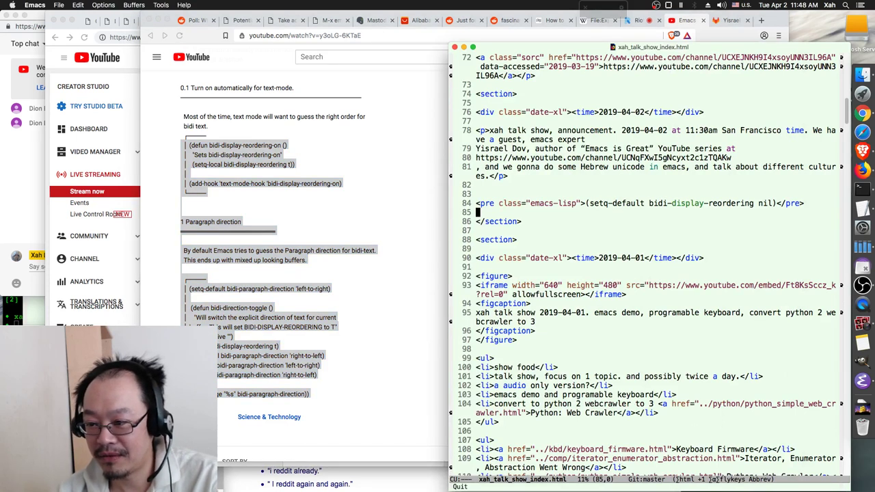
{"action": "key", "text": "Return"}
{"action": "key", "text": "Return"}
{"action": "key", "text": "Return"}
{"action": "key", "text": "Up"}
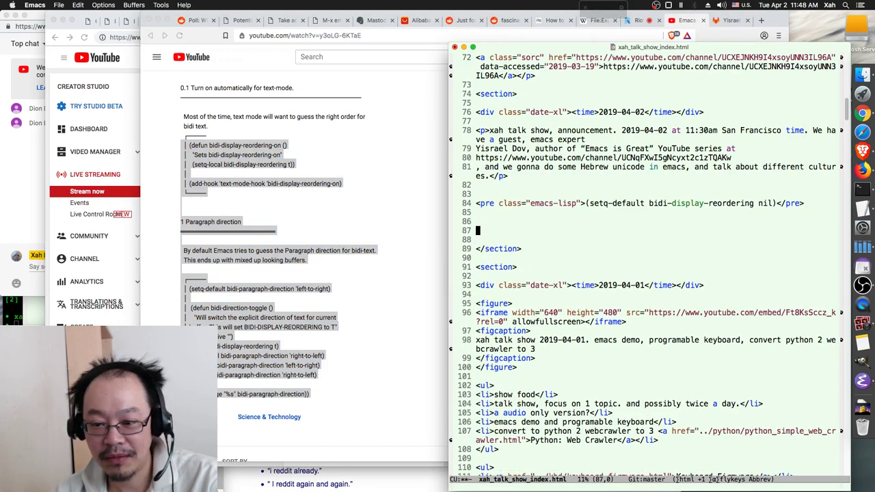
{"action": "key", "text": "ctrl+y"}
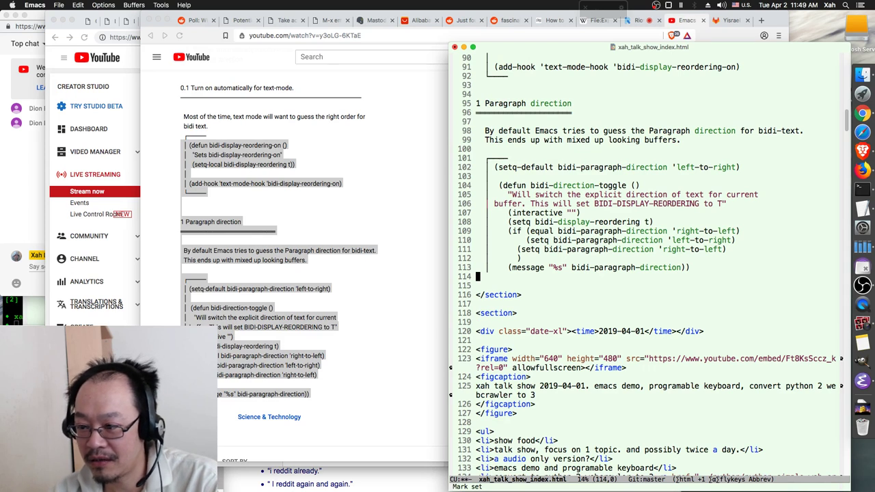
{"action": "key", "text": "ctrl+shift+Up"}
{"action": "key", "text": "ctrl+shift+Up"}
{"action": "key", "text": "ctrl+shift+Up"}
{"action": "key", "text": "ctrl+shift+Up"}
{"action": "key", "text": "ctrl+shift+Up"}
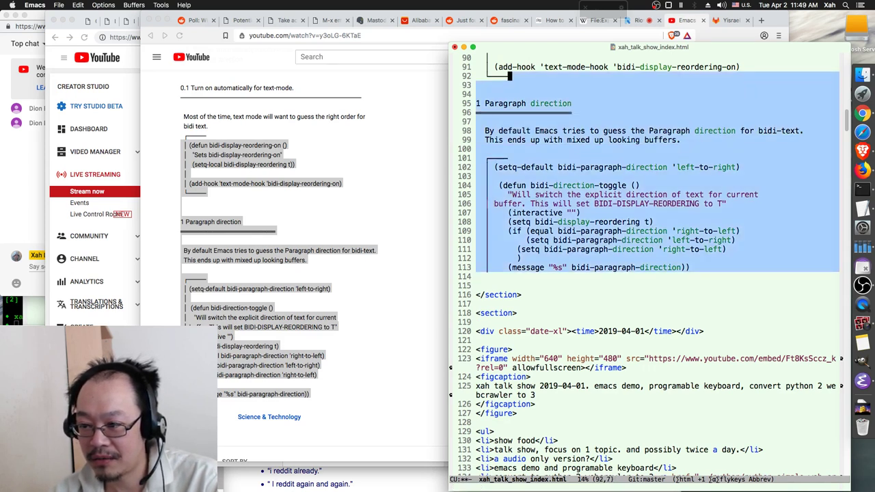
{"action": "key", "text": "Down"}
{"action": "key", "text": "Down"}
{"action": "key", "text": "Down"}
{"action": "key", "text": "Down"}
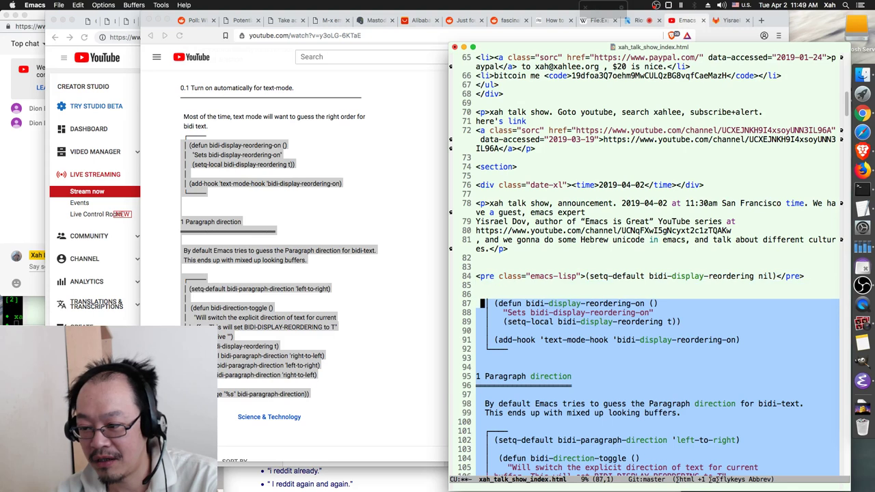
Step: Cut the pasted notes into a new buffer, save it as xxx, and jump to its top
{"action": "key", "text": "ctrl+w"}
{"action": "key", "text": "ctrl+n"}
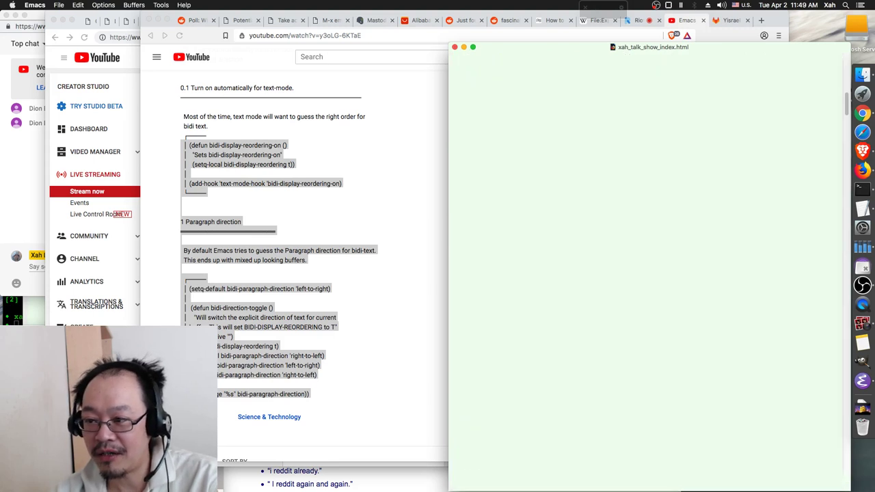
{"action": "key", "text": "ctrl+v"}
{"action": "key", "text": "ctrl+s"}
{"action": "type", "text": "xxx"}
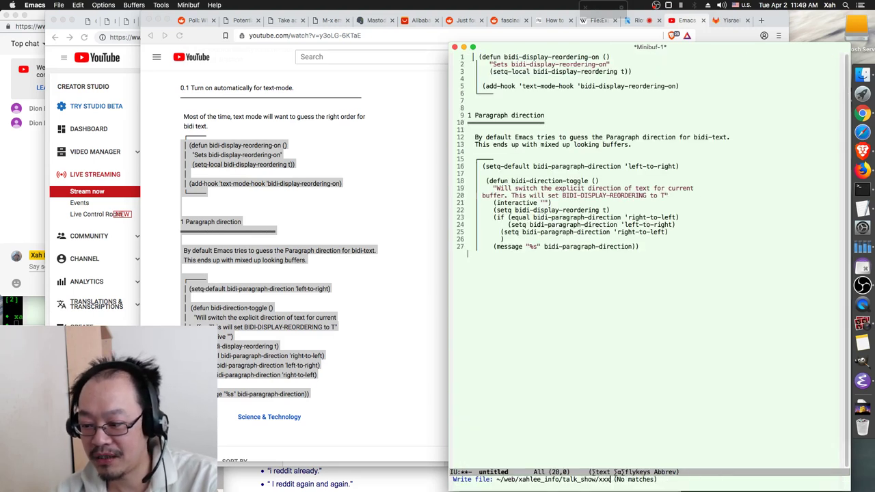
{"action": "key", "text": "Return"}
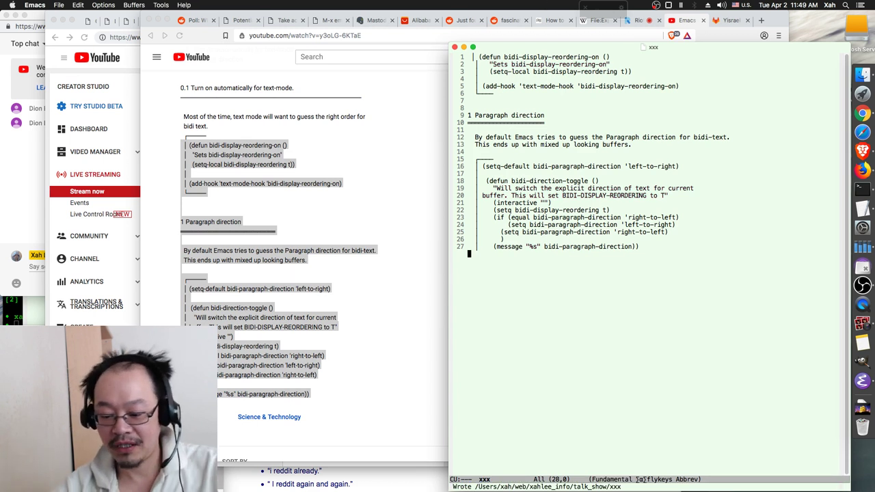
{"action": "key", "text": "ctrl+Home"}
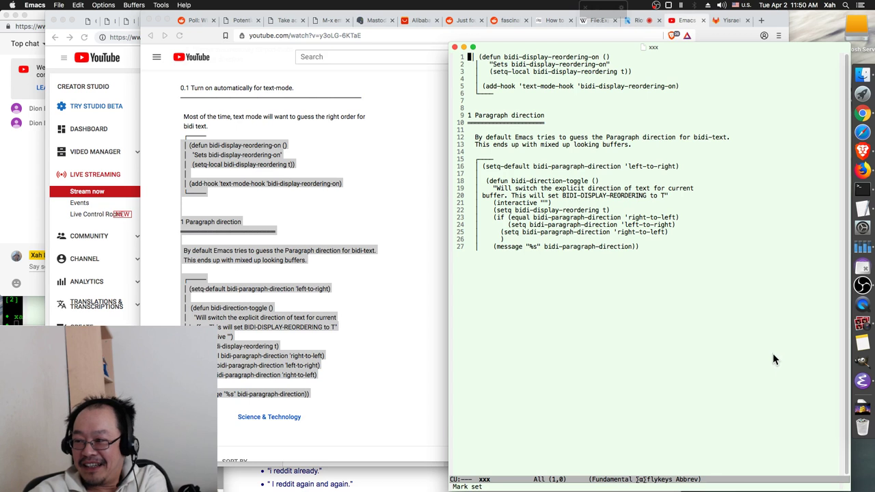
Step: Check the live dashboard preview, return to the Emacs xxx notes, then raise the live chat window
{"action": "left_click", "coordinate": [863, 115]}
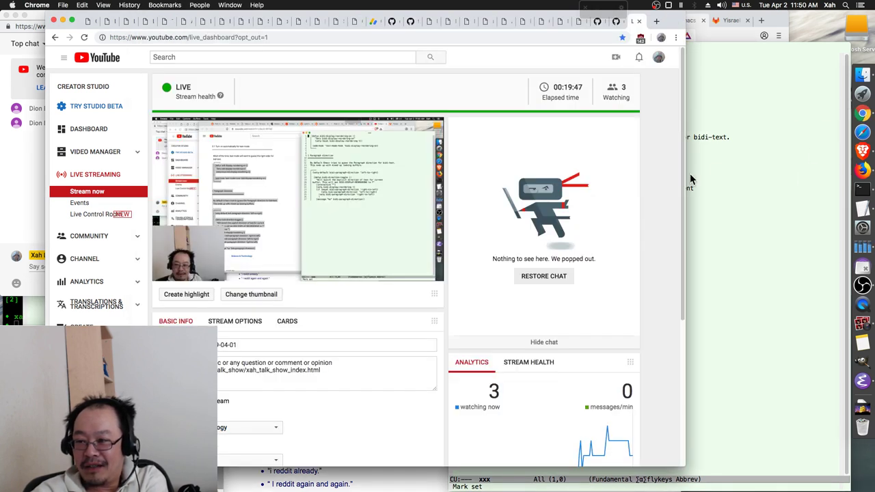
{"action": "left_click", "coordinate": [724, 188]}
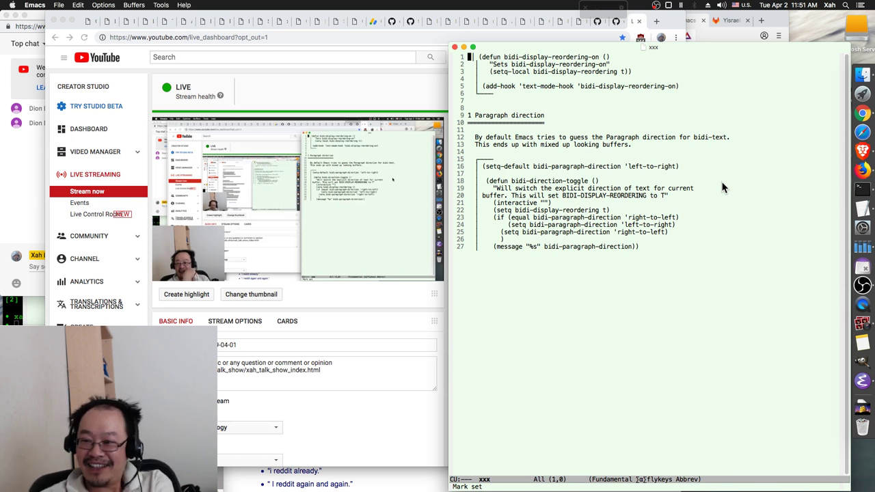
{"action": "left_click", "coordinate": [21, 185]}
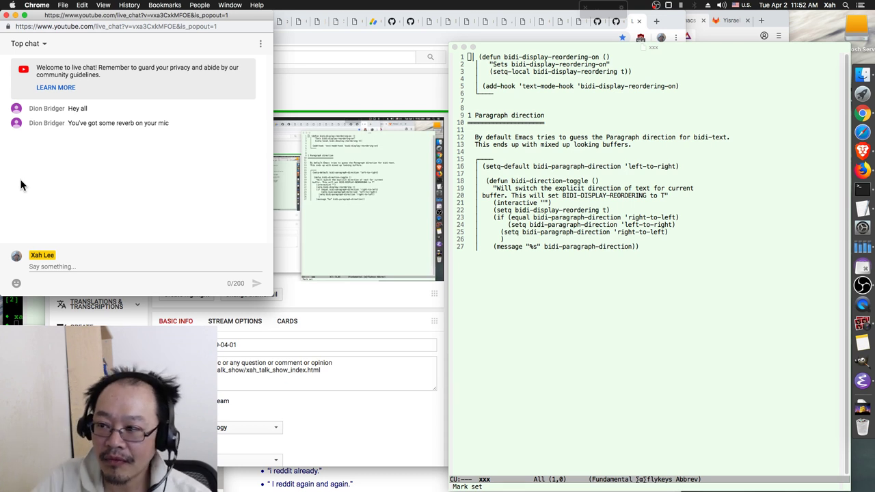
Step: Switch between the YouTube video page and live chat to read viewer comments, then raise OBS
{"action": "left_click", "coordinate": [718, 37]}
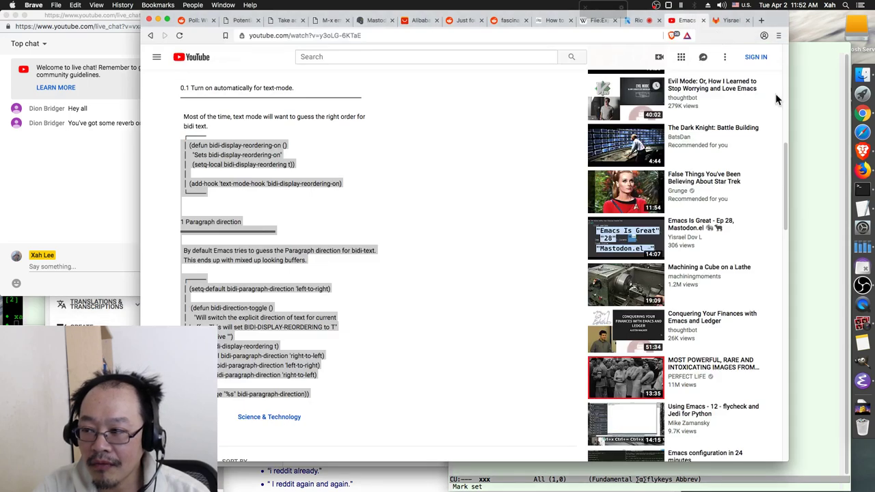
{"action": "scroll", "coordinate": [787, 85], "scroll_direction": "up", "scroll_amount": 10}
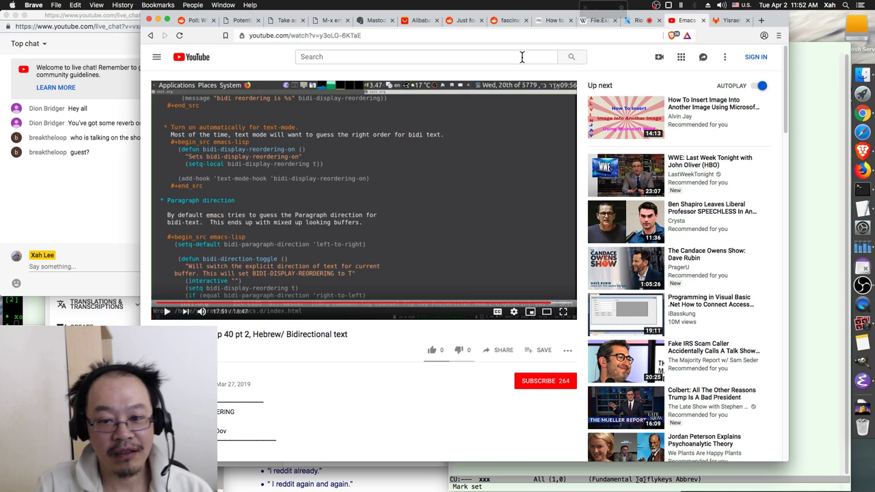
{"action": "left_click", "coordinate": [99, 186]}
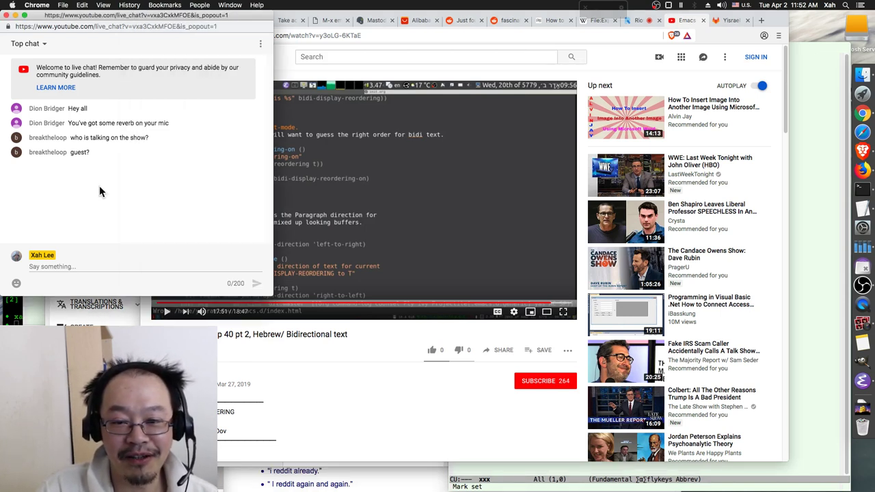
{"action": "left_click", "coordinate": [251, 338]}
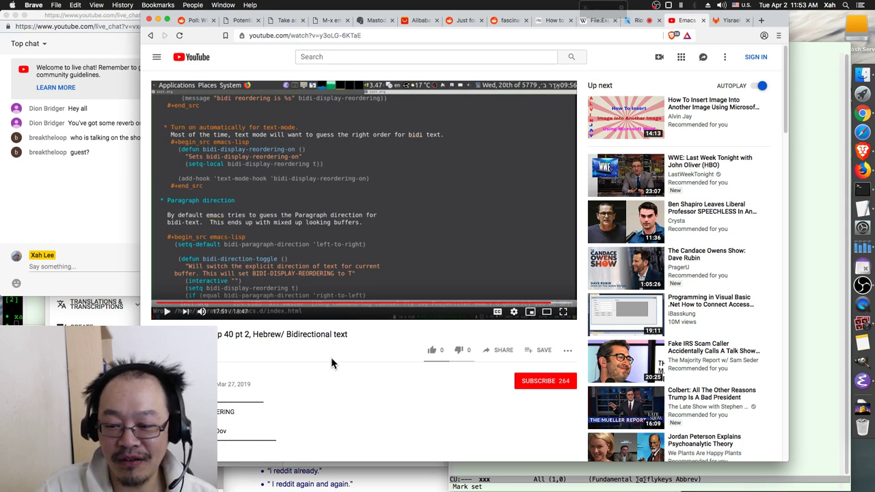
{"action": "left_click_drag", "start_coordinate": [294, 334], "coordinate": [280, 338]}
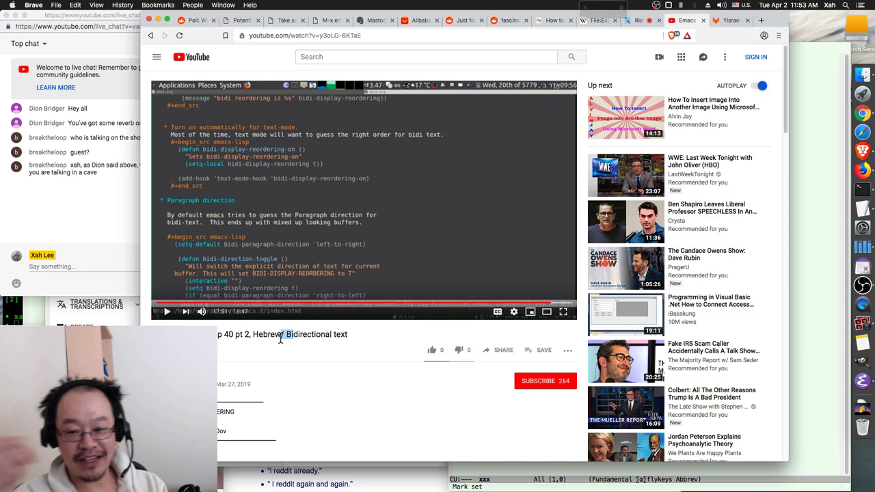
{"action": "left_click", "coordinate": [100, 192]}
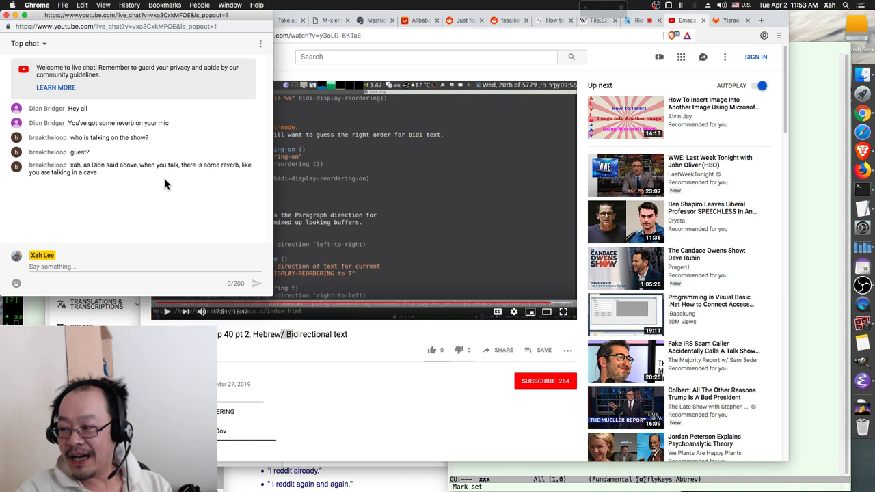
{"action": "left_click", "coordinate": [864, 290]}
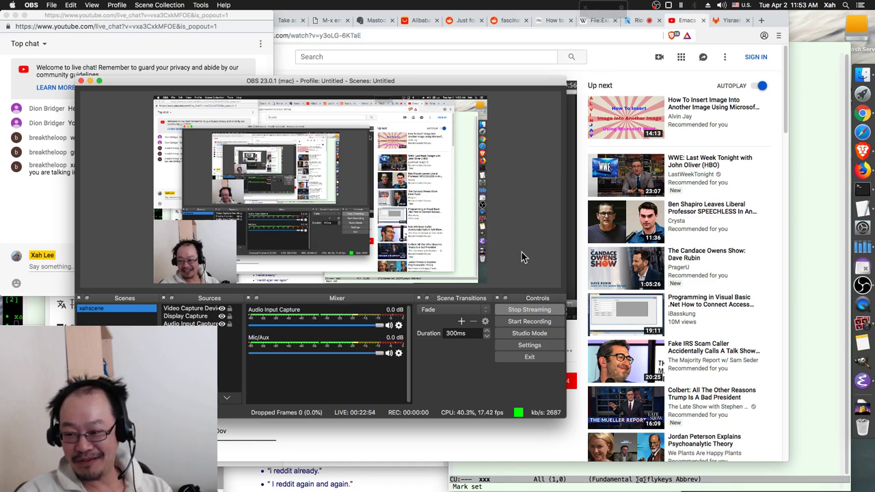
Step: Bring Brave's Hebrew/Bidirectional text video page over OBS, checking the popped-out live chat for new messages
{"action": "left_click", "coordinate": [605, 59]}
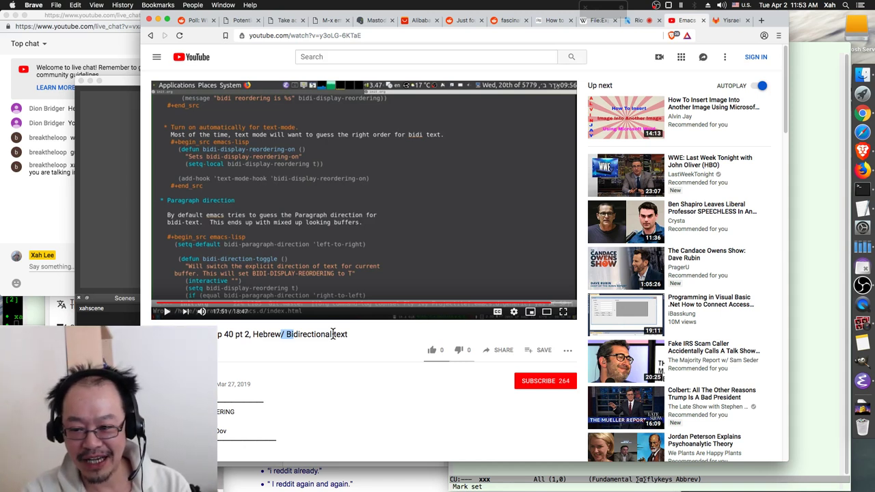
{"action": "left_click_drag", "start_coordinate": [333, 333], "coordinate": [215, 334]}
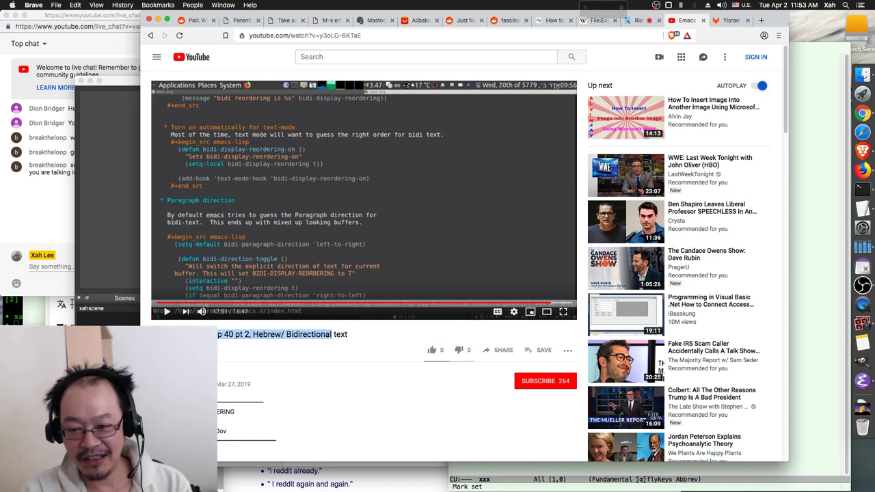
{"action": "left_click", "coordinate": [35, 206]}
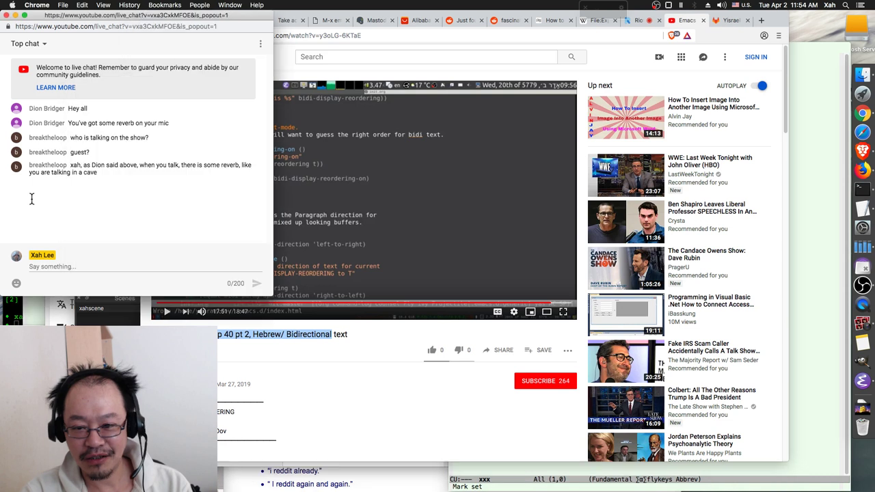
{"action": "left_click", "coordinate": [313, 334]}
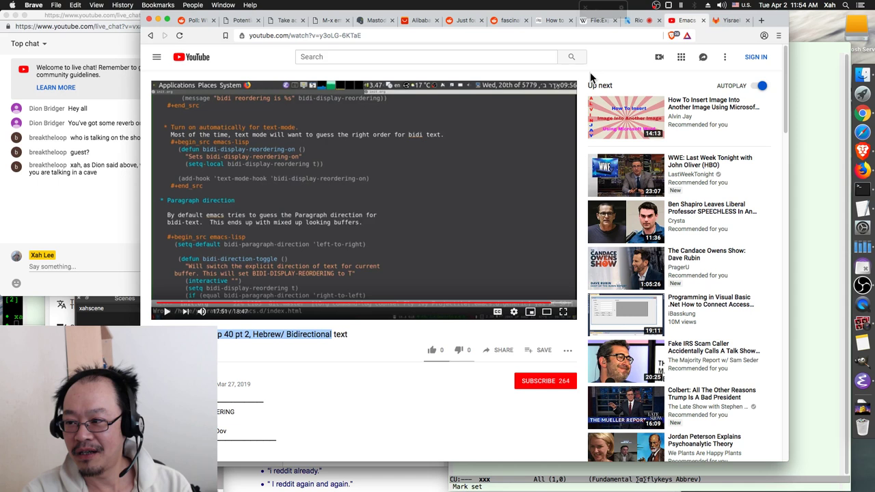
{"action": "left_click", "coordinate": [613, 59]}
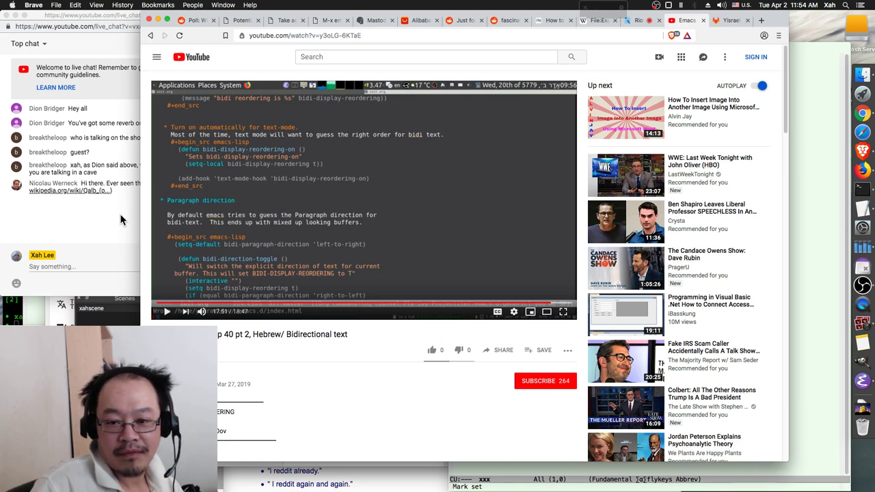
{"action": "left_click", "coordinate": [120, 220]}
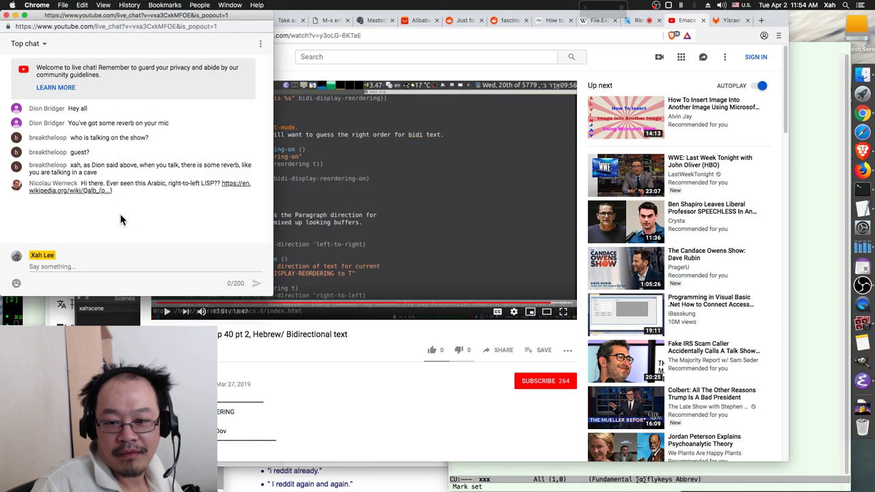
{"action": "left_click", "coordinate": [273, 340]}
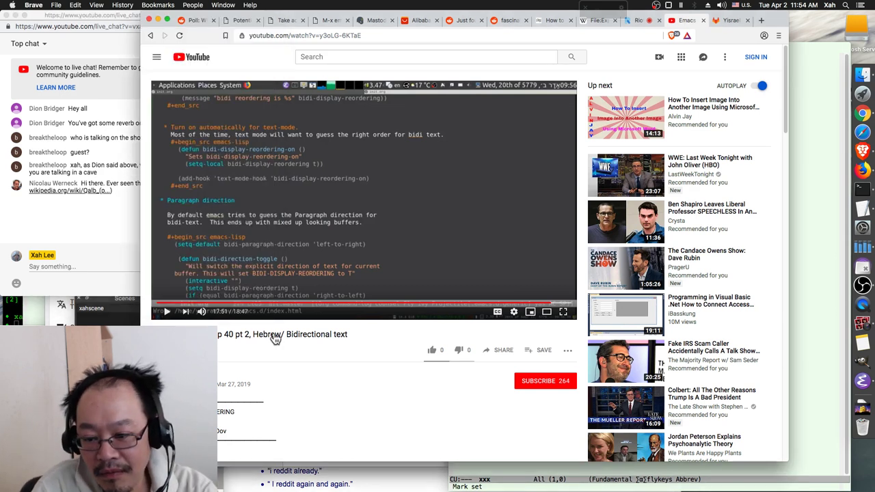
Step: Post the video page's URL in the live chat with a note identifying it as the guest's YouTube
{"action": "key", "text": "super+l"}
{"action": "key", "text": "super+c"}
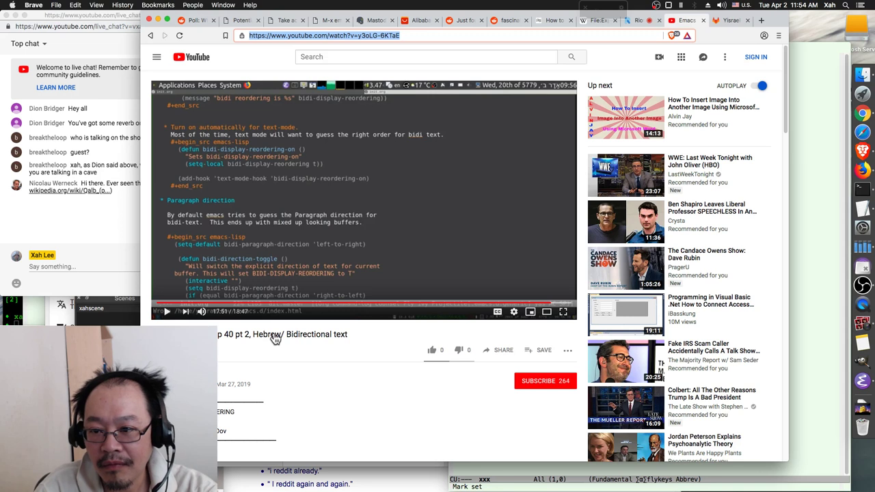
{"action": "left_click", "coordinate": [98, 267]}
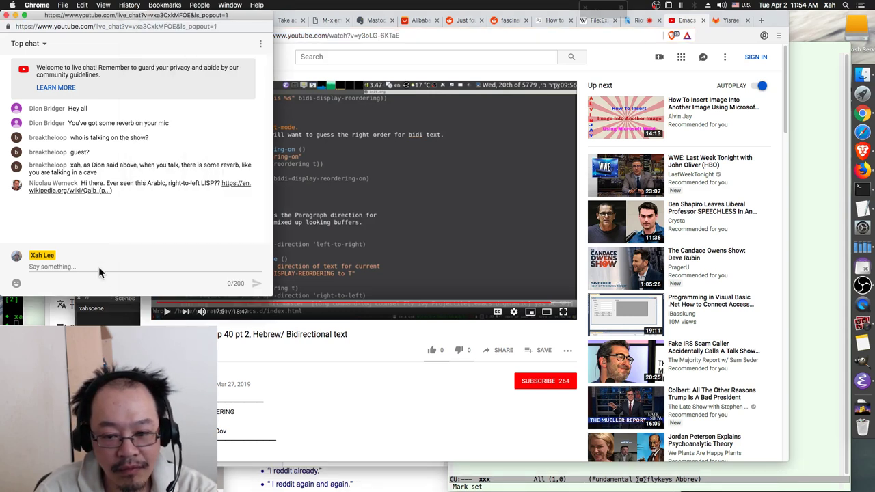
{"action": "left_click", "coordinate": [98, 266]}
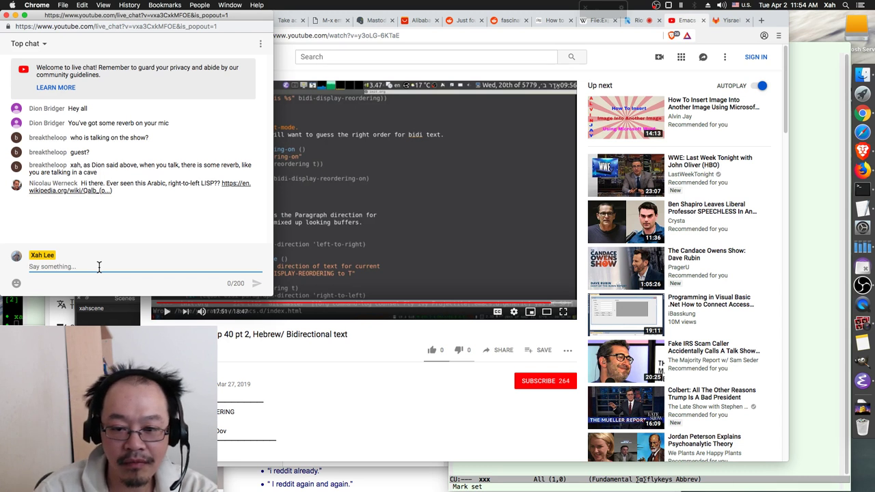
{"action": "key", "text": "super+v"}
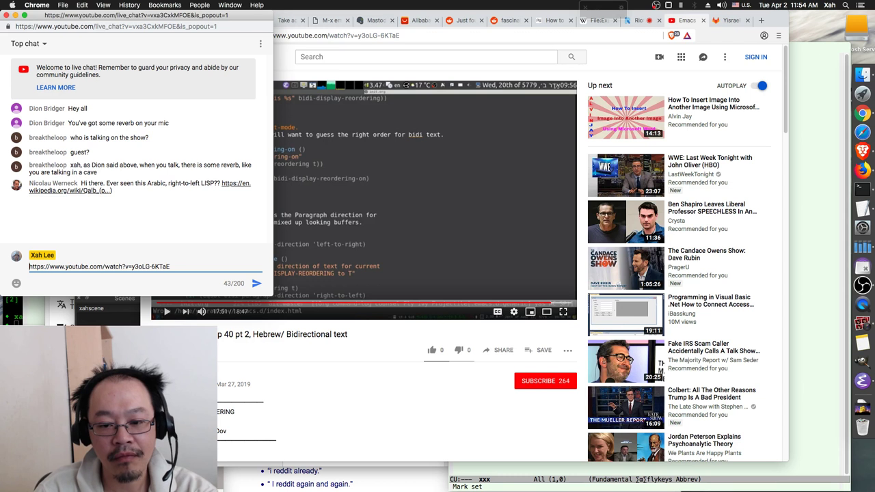
{"action": "type", "text": "guest"}
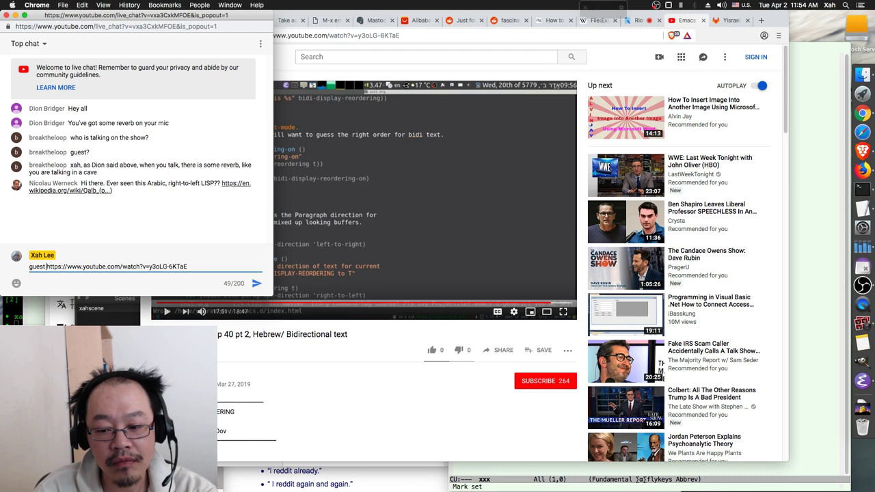
{"action": "type", "text": "yis"}
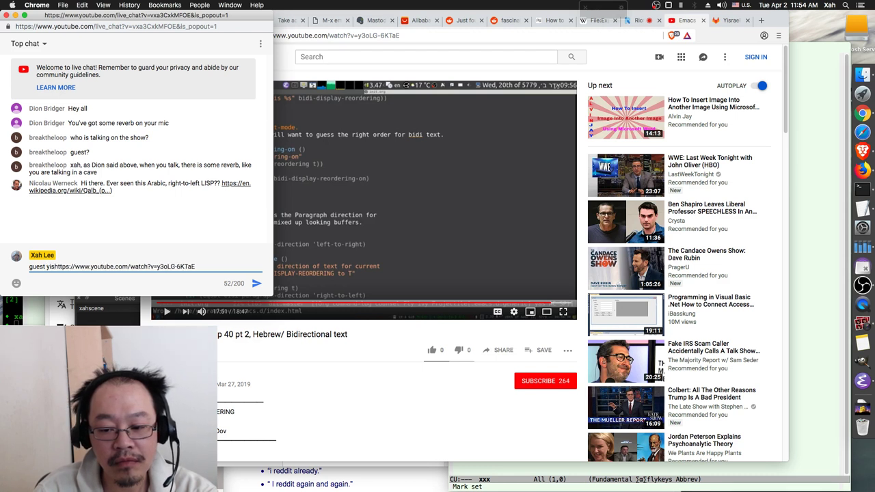
{"action": "type", "text": "rael dov"}
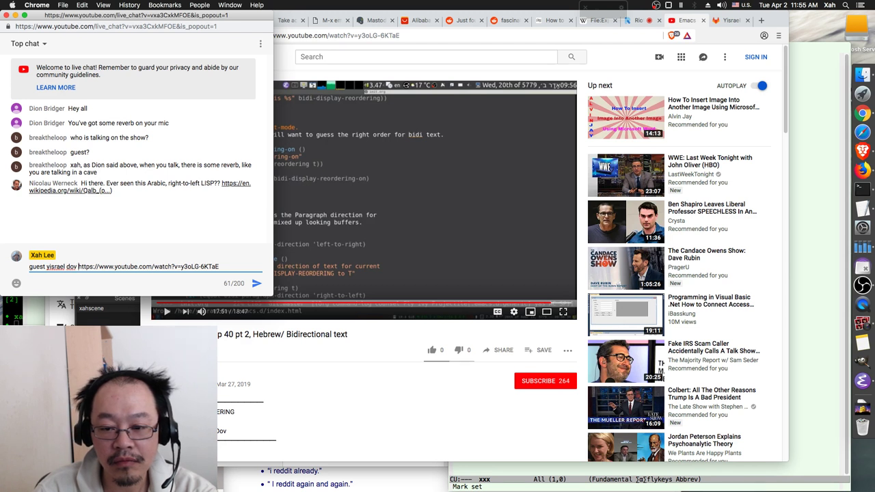
{"action": "type", "text": " youtube"}
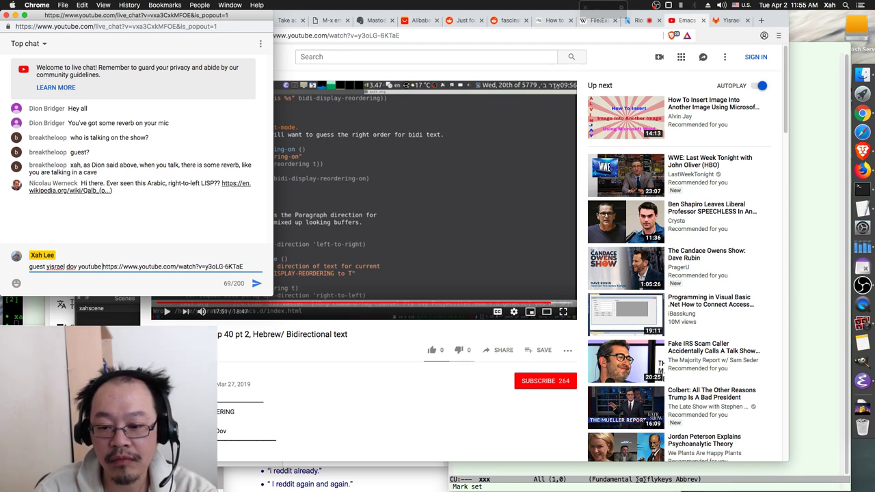
{"action": "key", "text": "Return"}
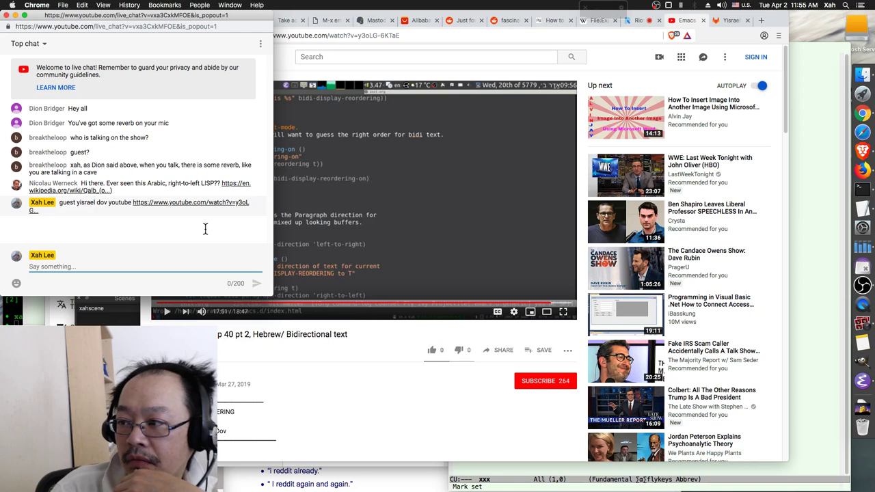
Step: Post the guest's GitLab emacs.d repository link as a second chat message
{"action": "left_click", "coordinate": [727, 24]}
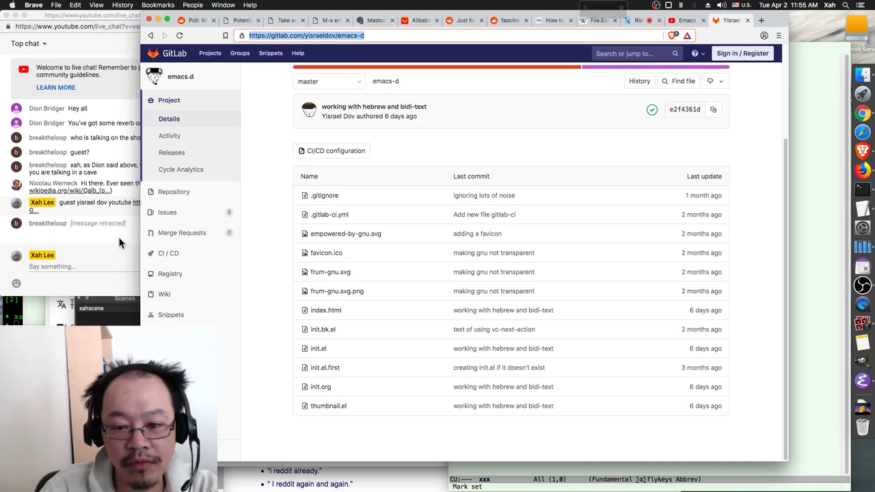
{"action": "left_click", "coordinate": [71, 265]}
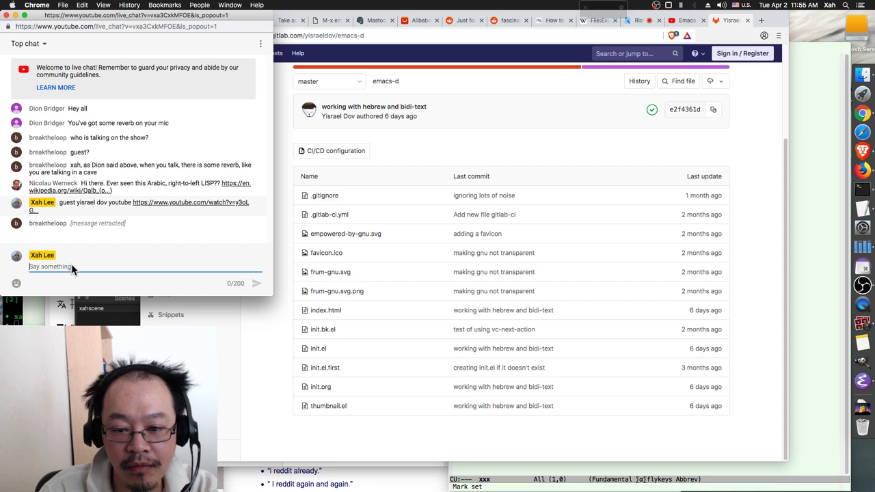
{"action": "type", "text": "https://gitlab.com/yisraeldov/emacs-d"}
{"action": "key", "text": "Return"}
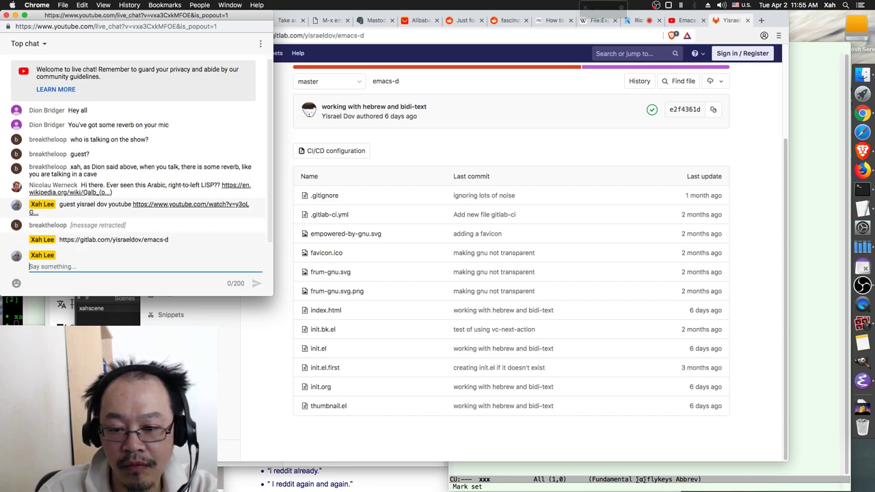
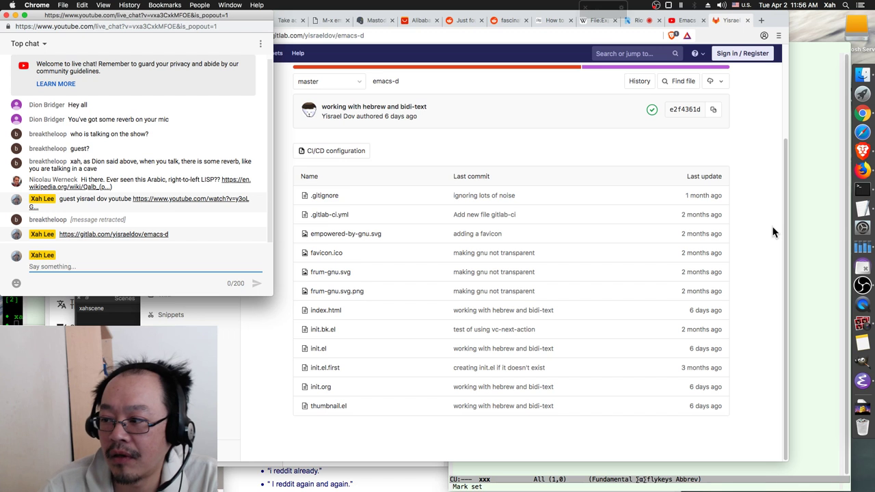
Step: Switch to Brave and try riot.net in a new tab, which fails with ERR_NAME_NOT_RESOLVED
{"action": "key", "text": "super+Tab"}
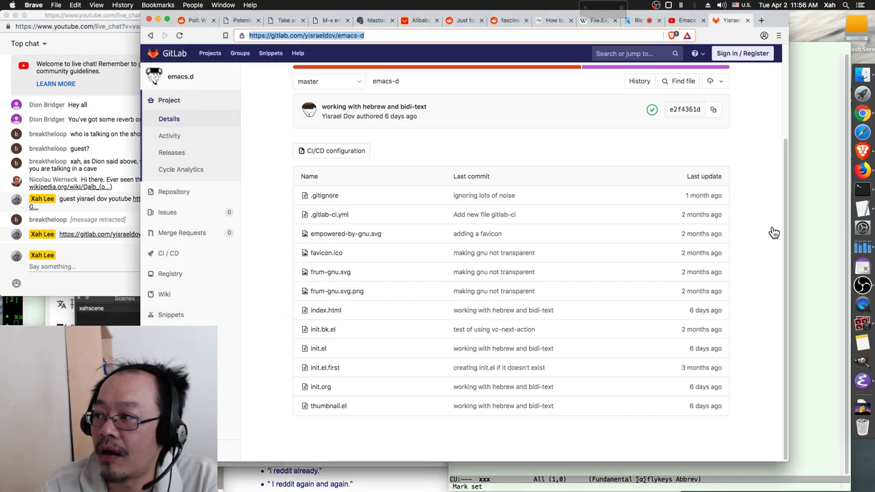
{"action": "key", "text": "super+t"}
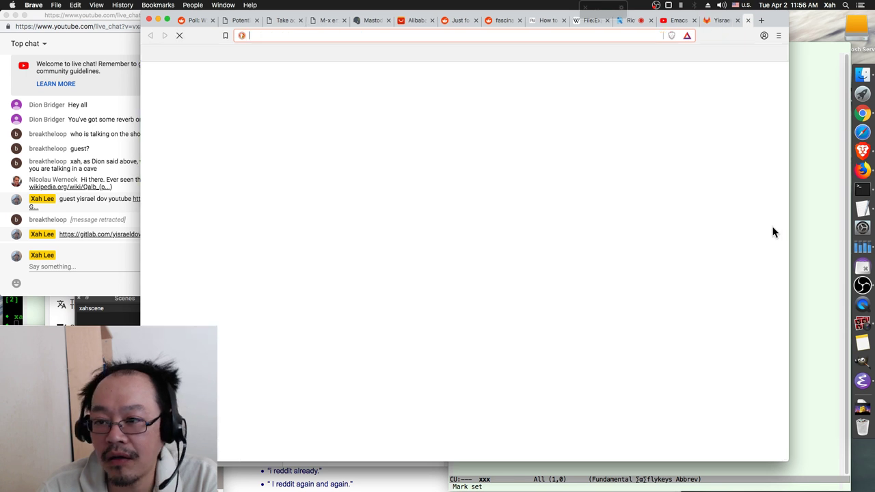
{"action": "type", "text": "riot"}
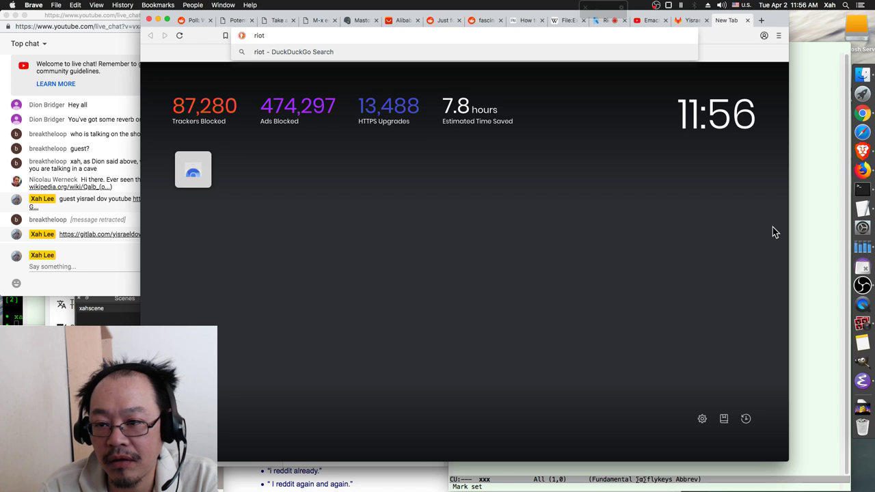
{"action": "type", "text": ".net"}
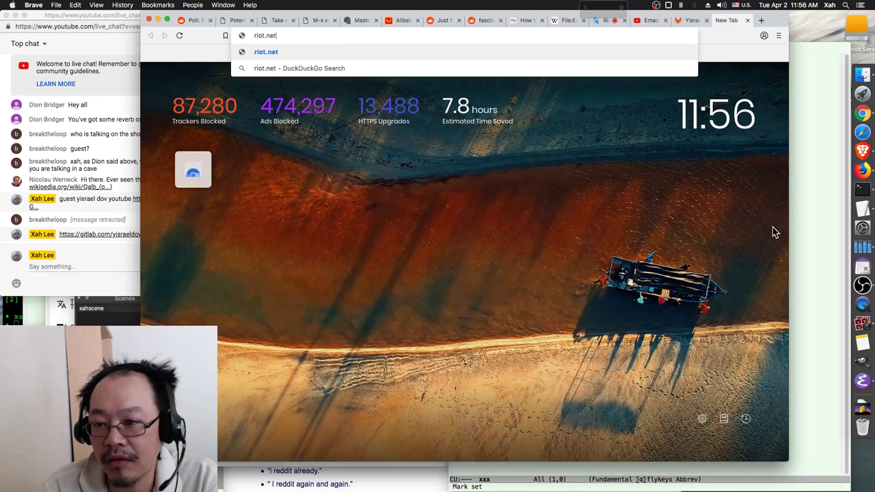
{"action": "key", "text": "Return"}
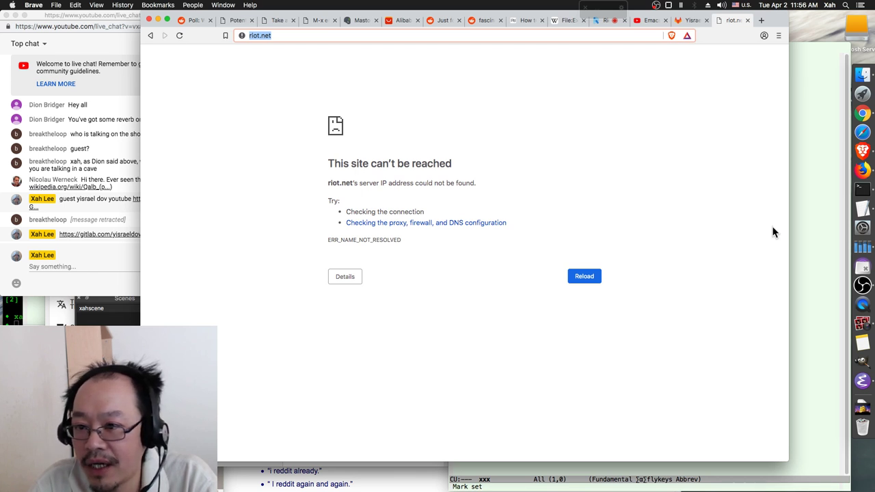
Step: Load riot.im instead, landing on about.riot.im, and select its page address for copying
{"action": "type", "text": "r"}
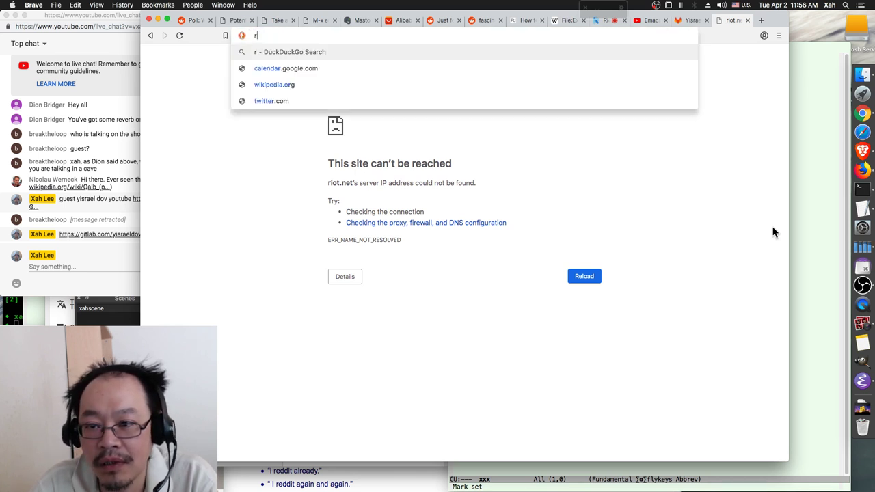
{"action": "type", "text": "ie"}
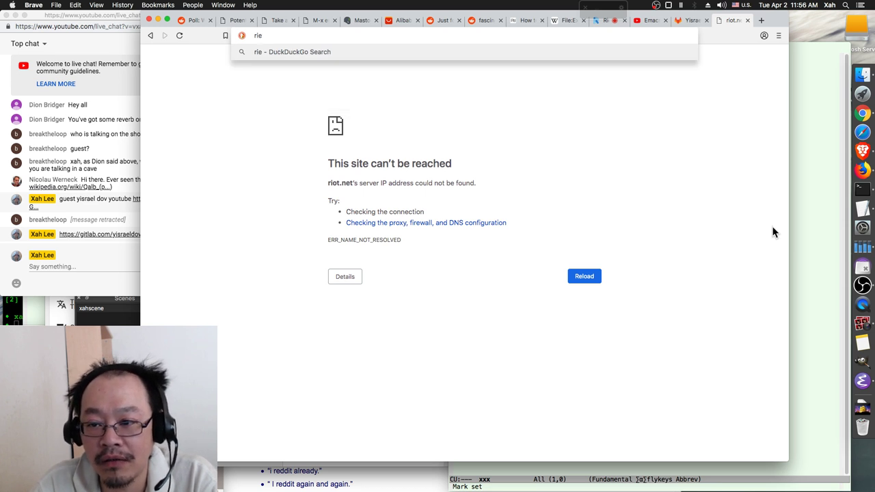
{"action": "key", "text": "BackSpace"}
{"action": "type", "text": "ot.im"}
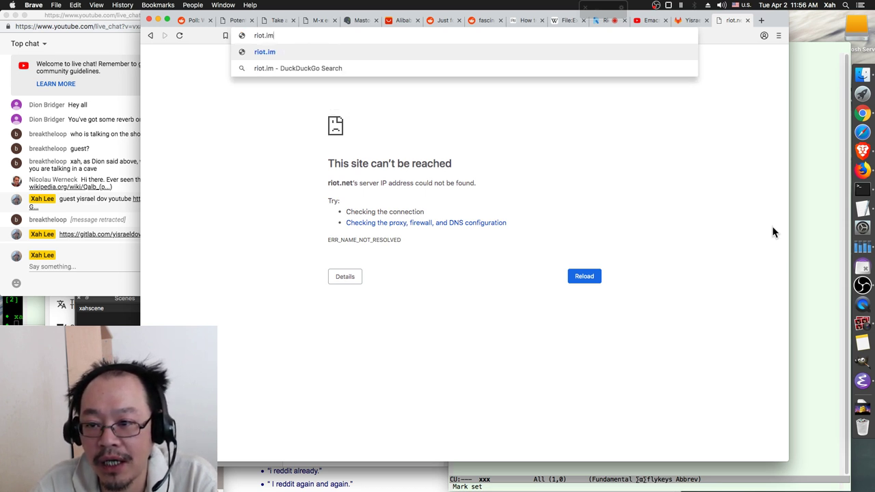
{"action": "key", "text": "Return"}
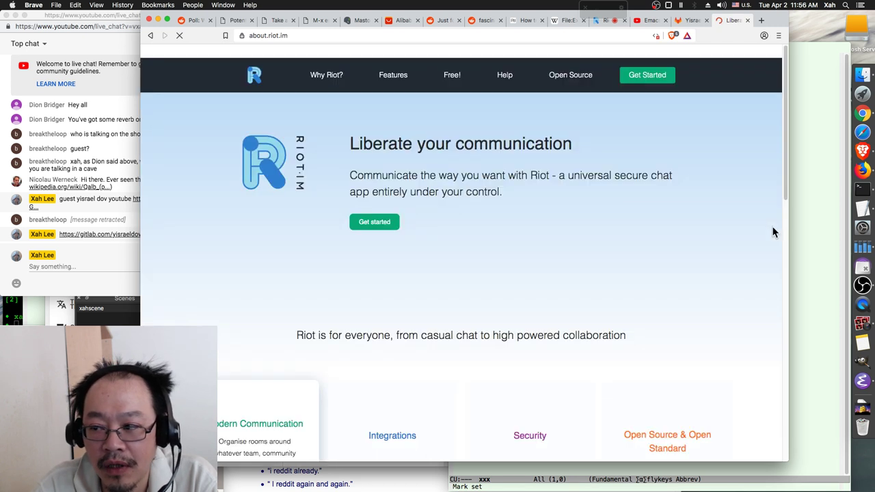
{"action": "key", "text": "super+l"}
{"action": "key", "text": "super+c"}
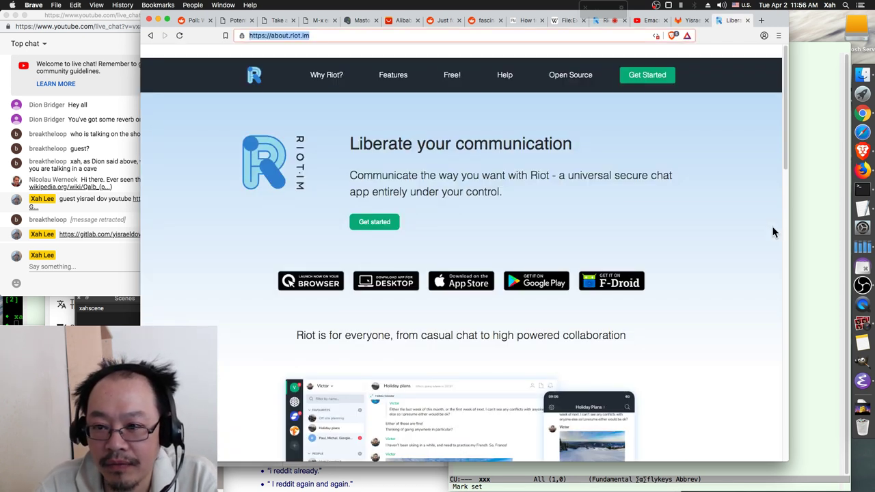
{"action": "left_click", "coordinate": [87, 267]}
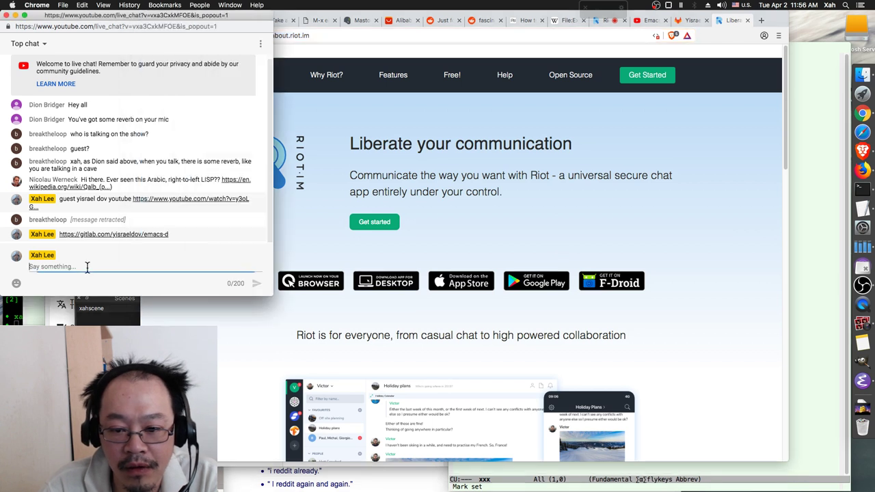
{"action": "key", "text": "super+v"}
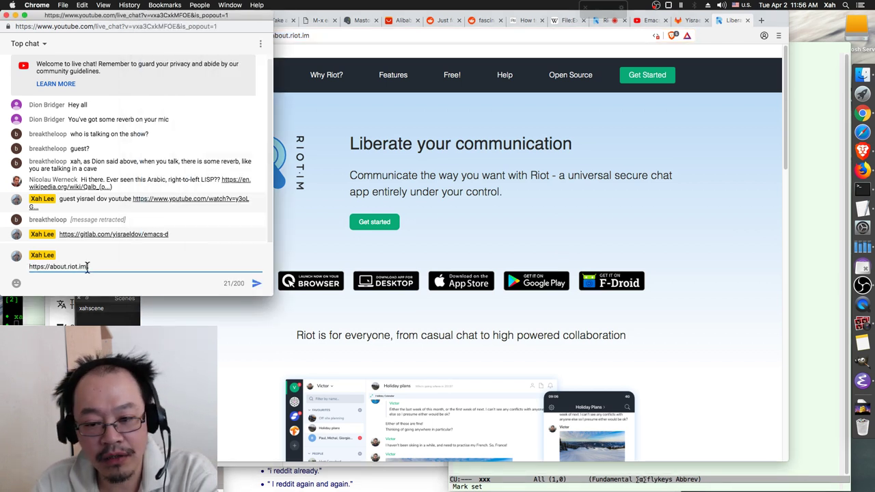
{"action": "key", "text": "Return"}
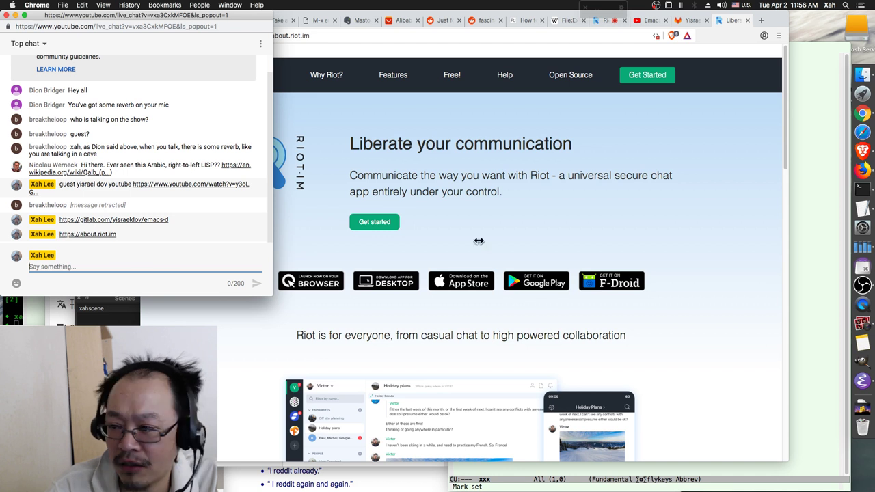
Step: Bring the Brave window with the Riot.im landing page in front of the chat popout
{"action": "left_click", "coordinate": [726, 210]}
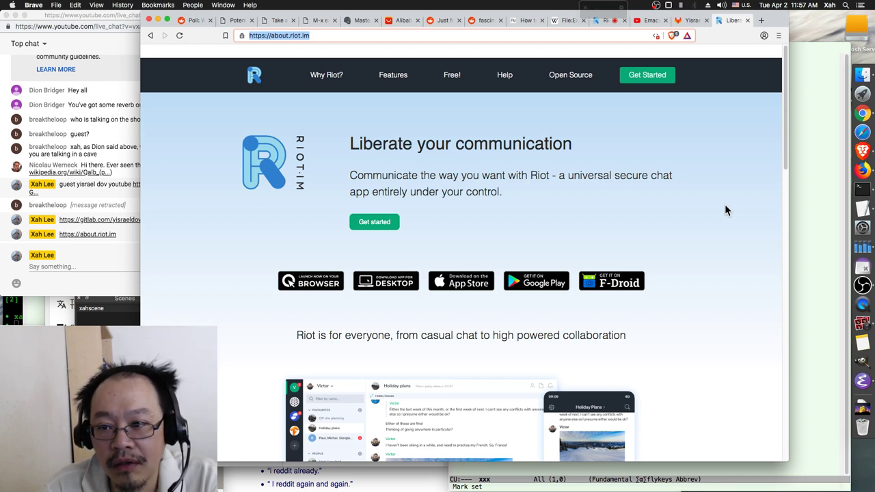
Step: Search DuckDuckGo for 'matrix protocol' from a new Brave tab
{"action": "key", "text": "super+t"}
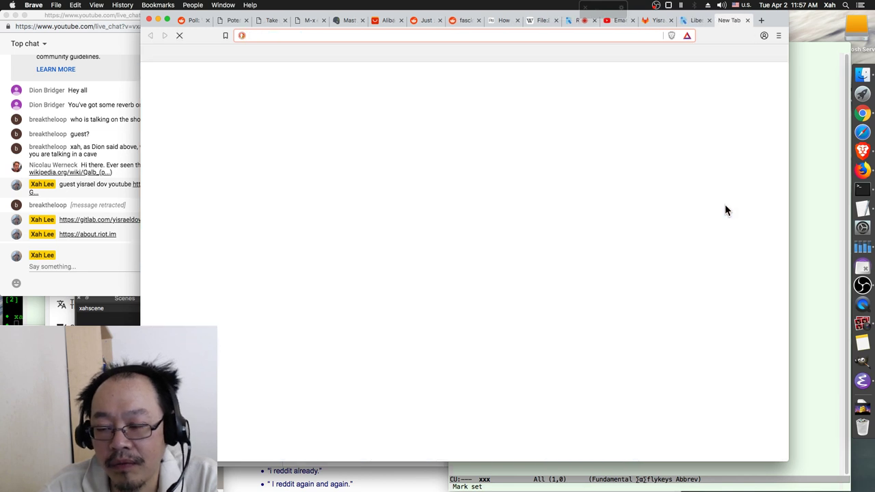
{"action": "type", "text": "matir"}
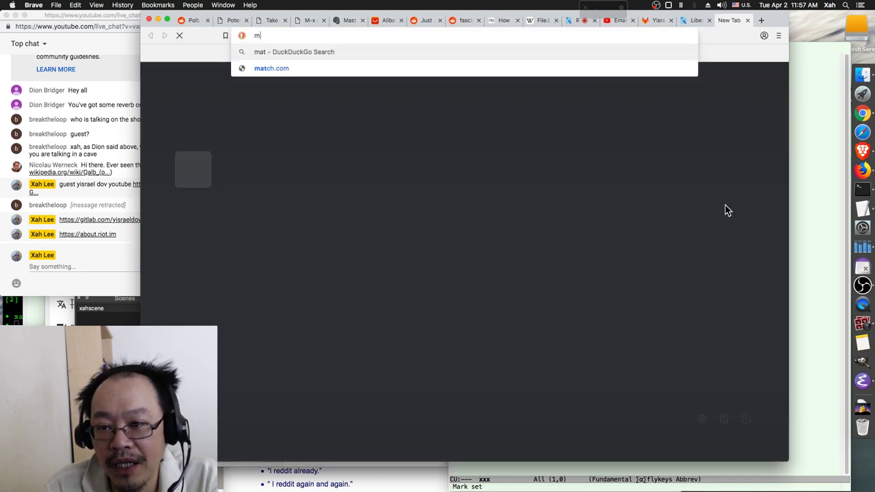
{"action": "key", "text": "BackSpace"}
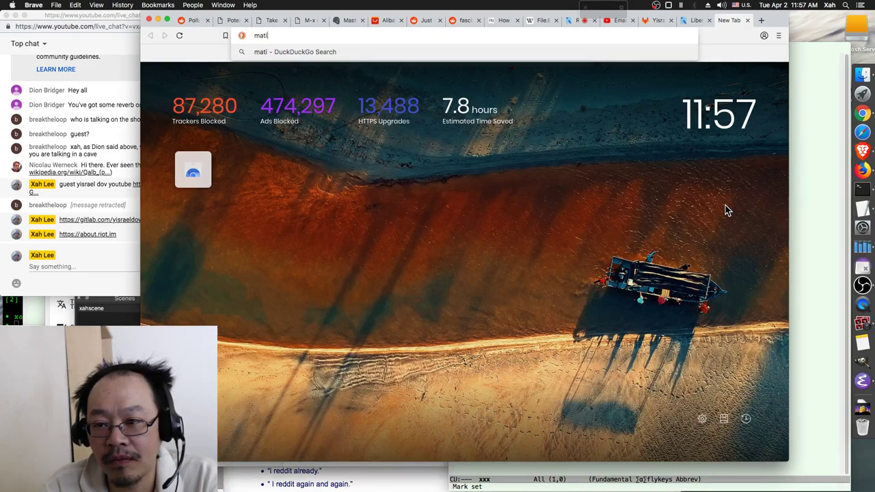
{"action": "key", "text": "BackSpace"}
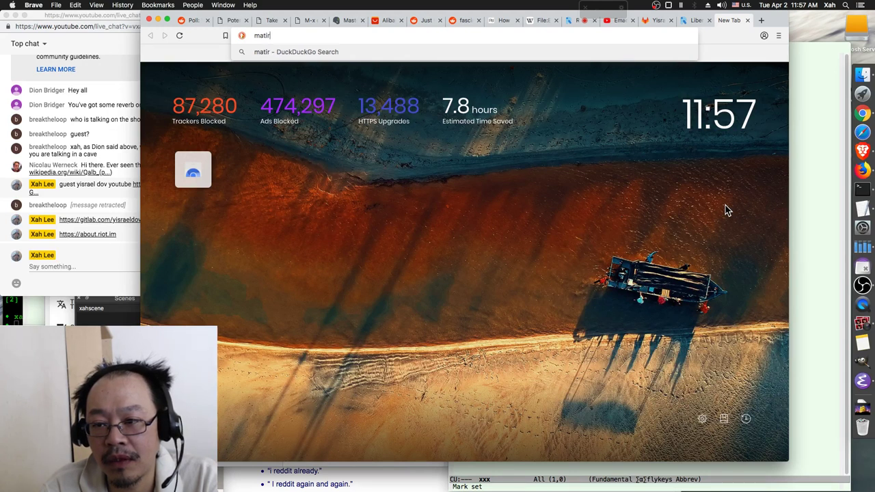
{"action": "type", "text": "ri"}
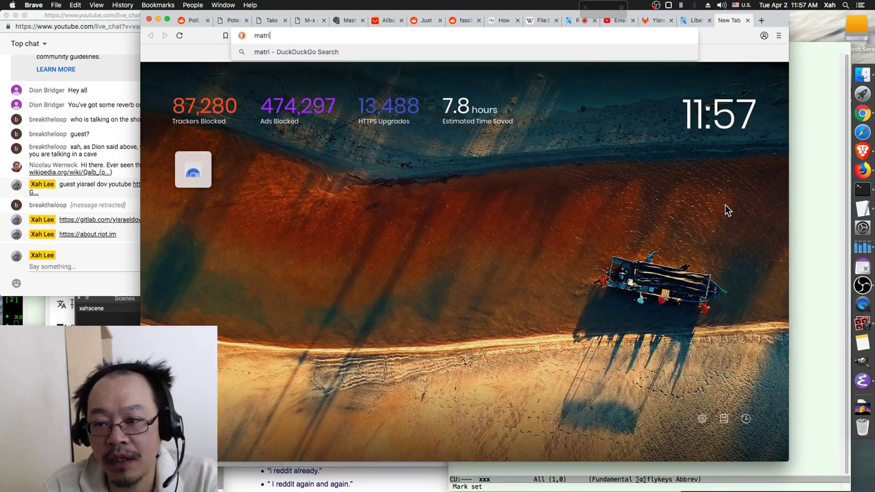
{"action": "type", "text": "x p"}
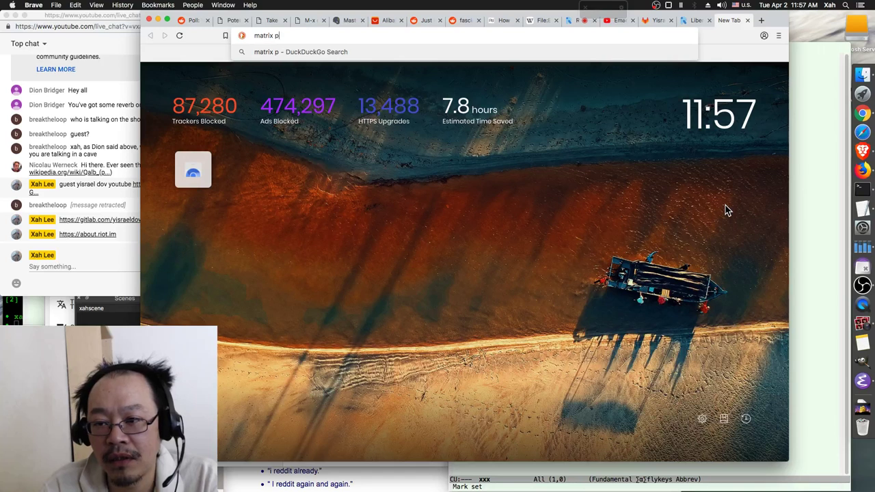
{"action": "type", "text": "rotocol"}
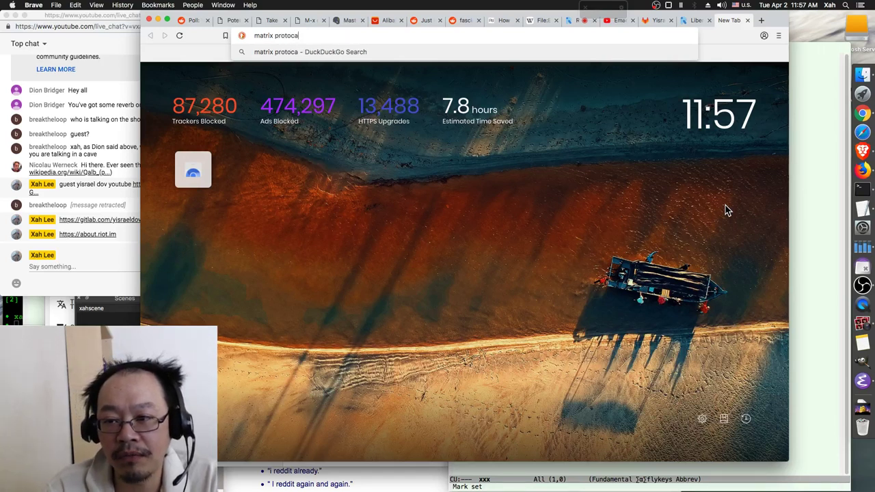
{"action": "key", "text": "Return"}
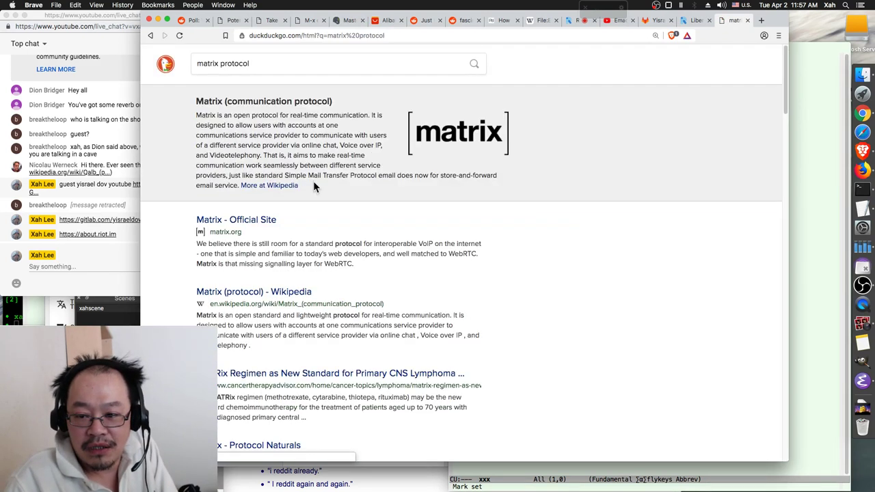
Step: Open the Matrix (protocol) Wikipedia article, skim its intro and History, then return to the live chat
{"action": "left_click", "coordinate": [281, 292]}
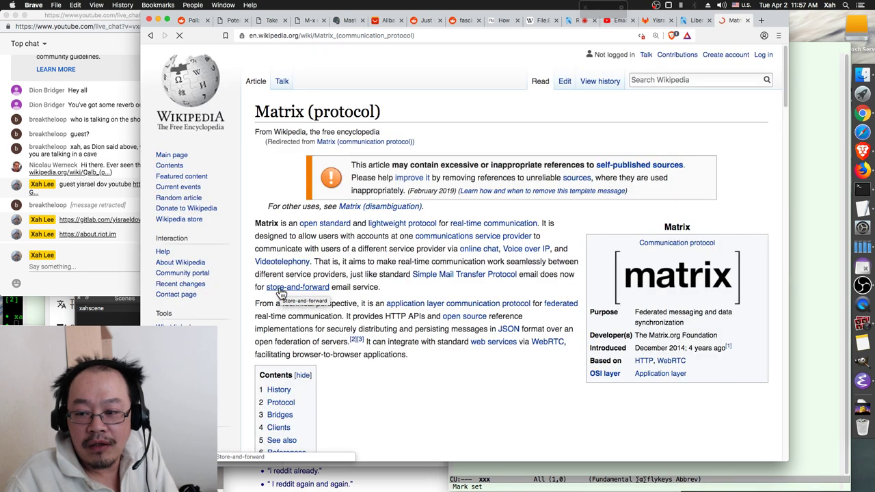
{"action": "scroll", "coordinate": [402, 290], "scroll_direction": "down", "scroll_amount": 3}
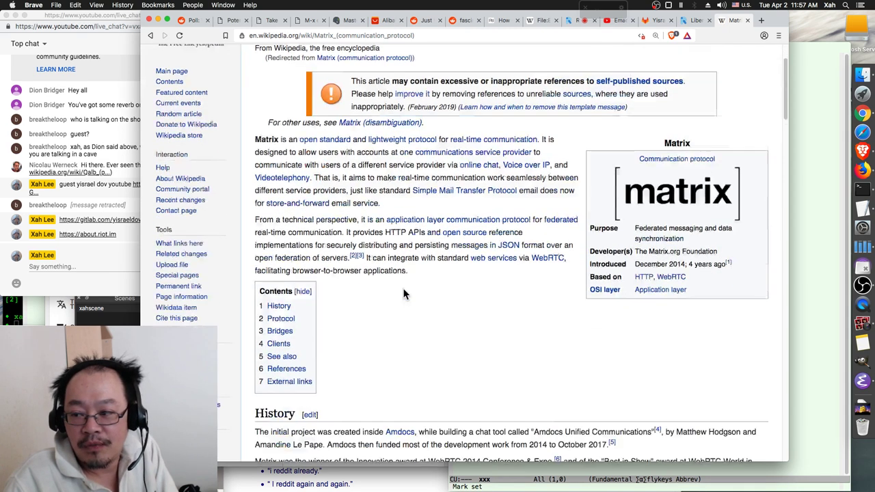
{"action": "scroll", "coordinate": [404, 294], "scroll_direction": "up", "scroll_amount": 3}
{"action": "scroll", "coordinate": [403, 294], "scroll_direction": "down", "scroll_amount": 1}
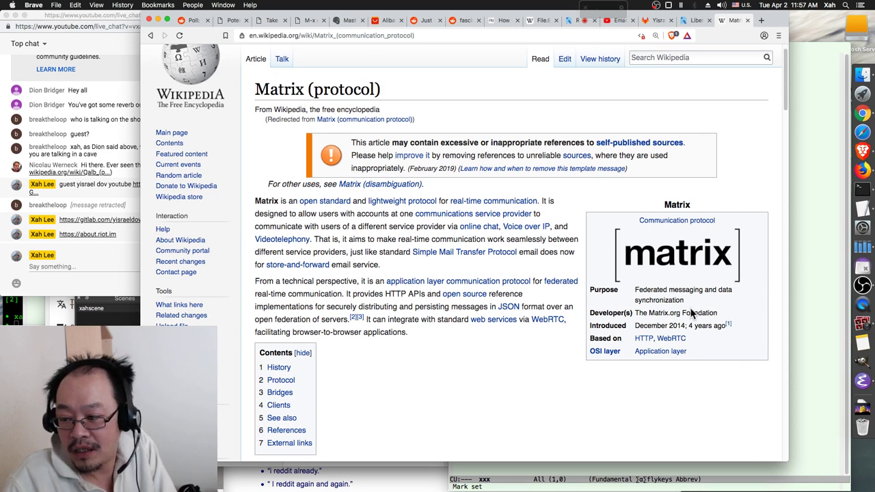
{"action": "scroll", "coordinate": [485, 359], "scroll_direction": "down", "scroll_amount": 5}
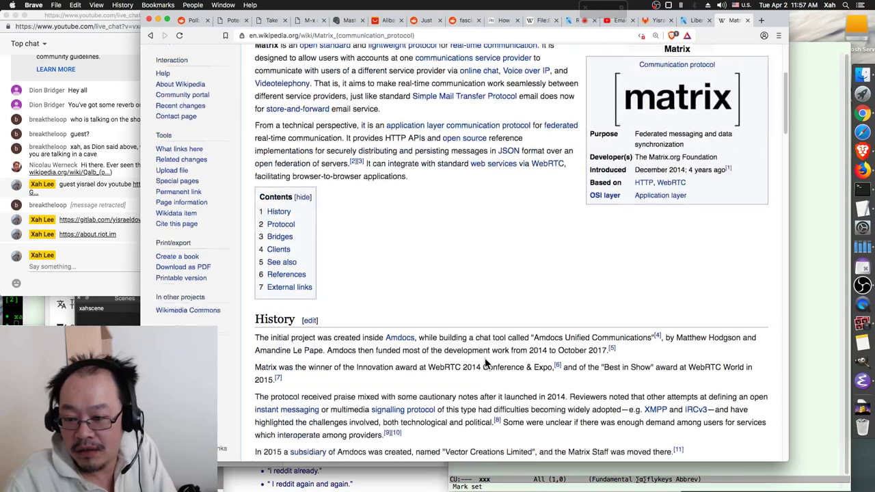
{"action": "scroll", "coordinate": [485, 358], "scroll_direction": "down", "scroll_amount": 4}
{"action": "scroll", "coordinate": [485, 357], "scroll_direction": "up", "scroll_amount": 12}
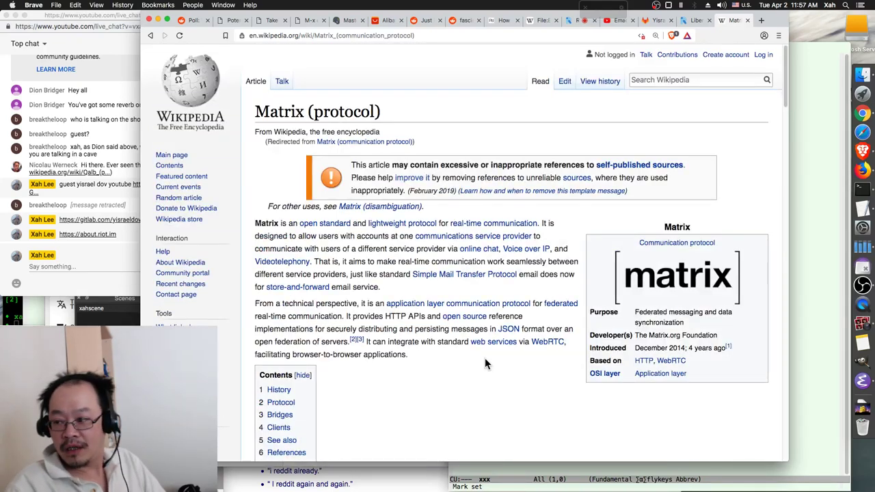
{"action": "left_click", "coordinate": [99, 271]}
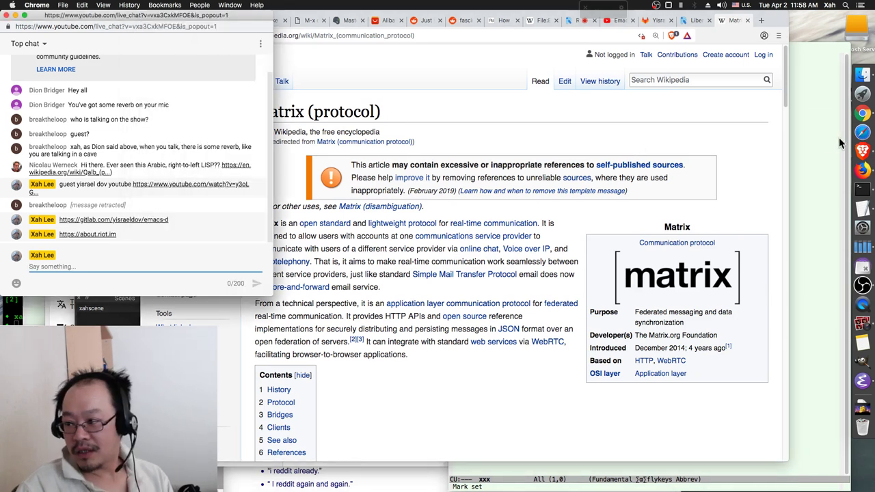
Step: Check the YouTube Studio live dashboard, showing 27:53 elapsed and 5 watching
{"action": "left_click", "coordinate": [862, 115]}
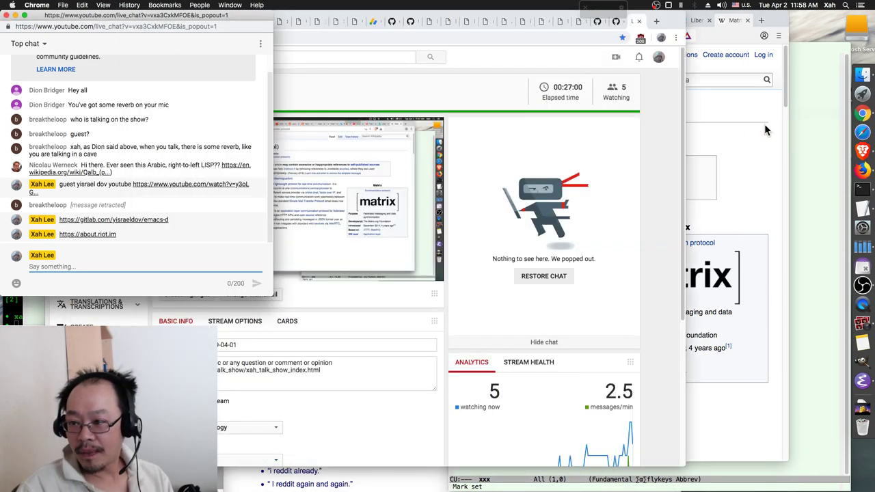
{"action": "left_click", "coordinate": [748, 159]}
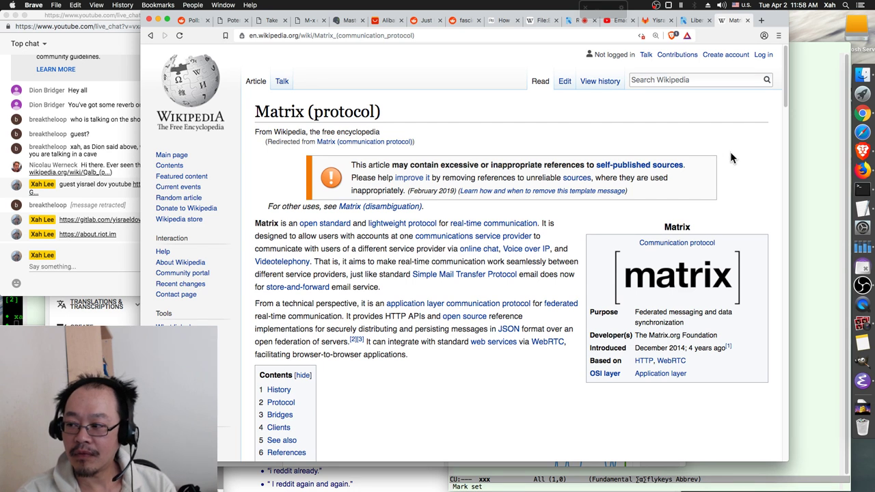
{"action": "left_click", "coordinate": [865, 115]}
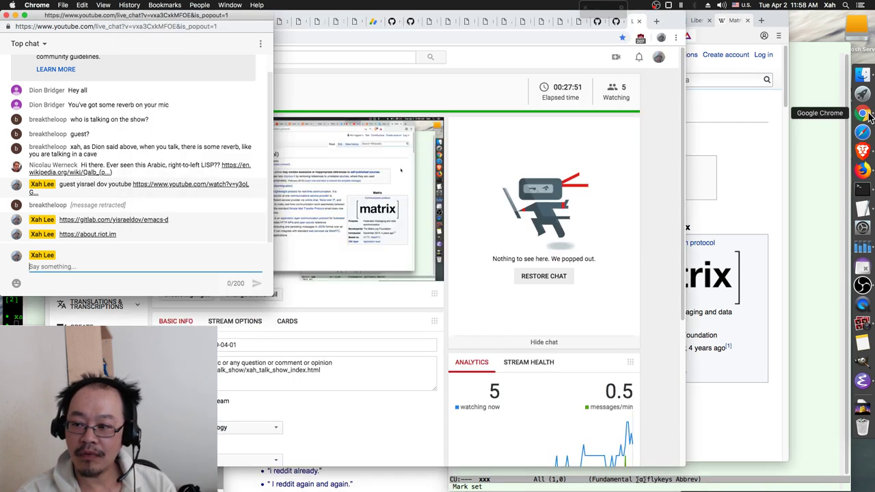
Step: Bring Brave's Matrix (protocol) Wikipedia article back in front of Chrome
{"action": "left_click", "coordinate": [758, 159]}
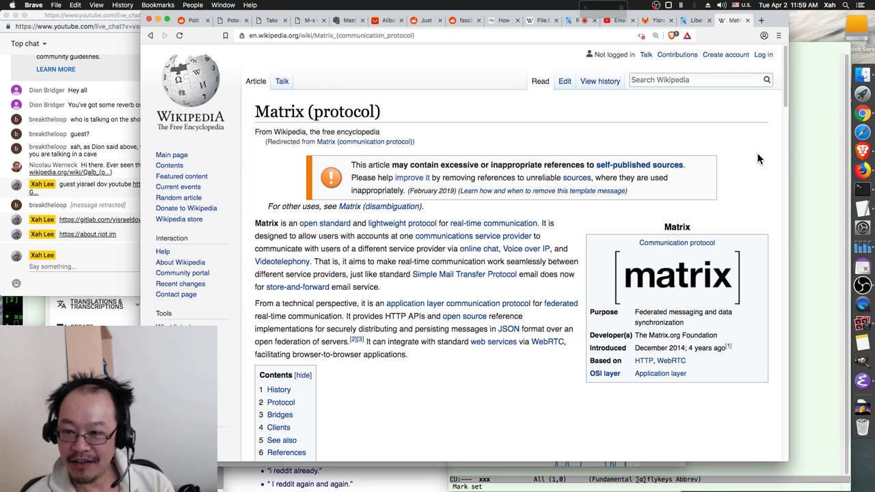
Step: Cycle tabs from the Matrix article past Riot.im to the guest's GitLab emacs.d repository
{"action": "key", "text": "ctrl+shift+Tab"}
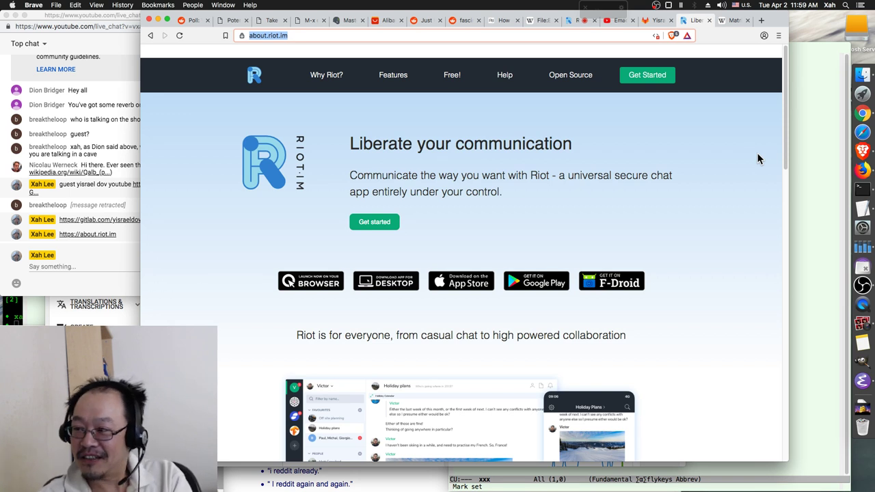
{"action": "key", "text": "ctrl+Tab"}
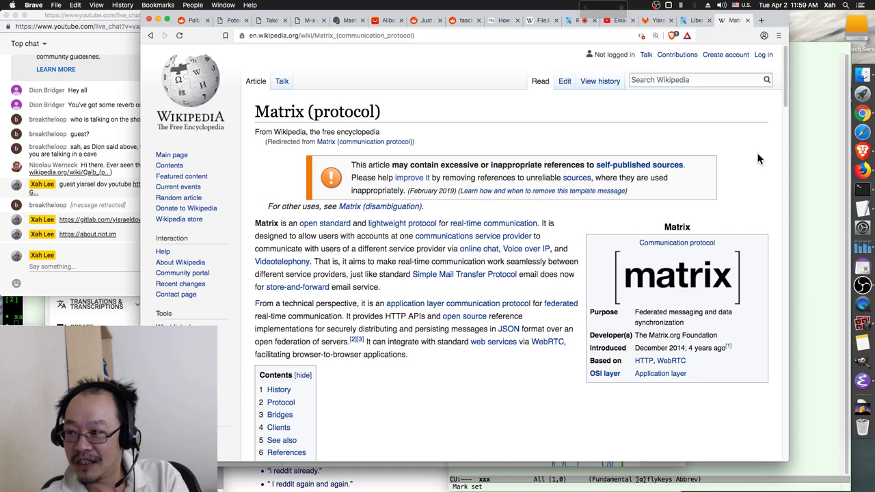
{"action": "key", "text": "ctrl+shift+Tab"}
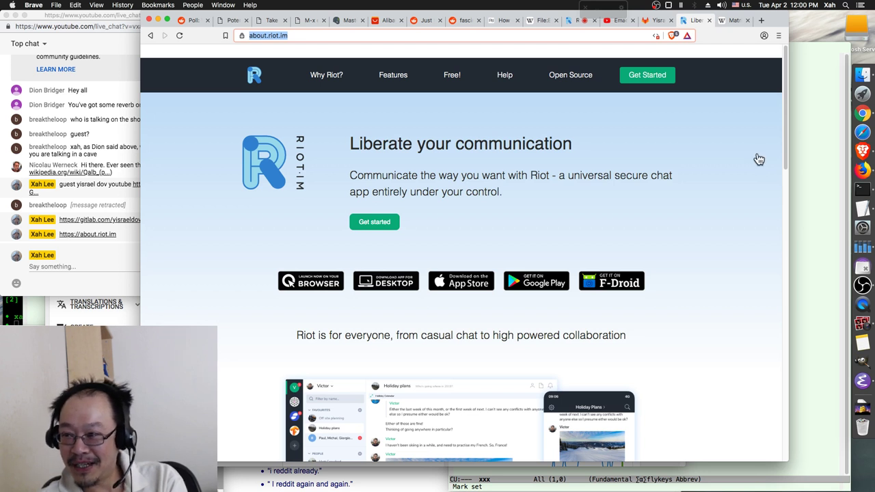
{"action": "key", "text": "ctrl+shift+Tab"}
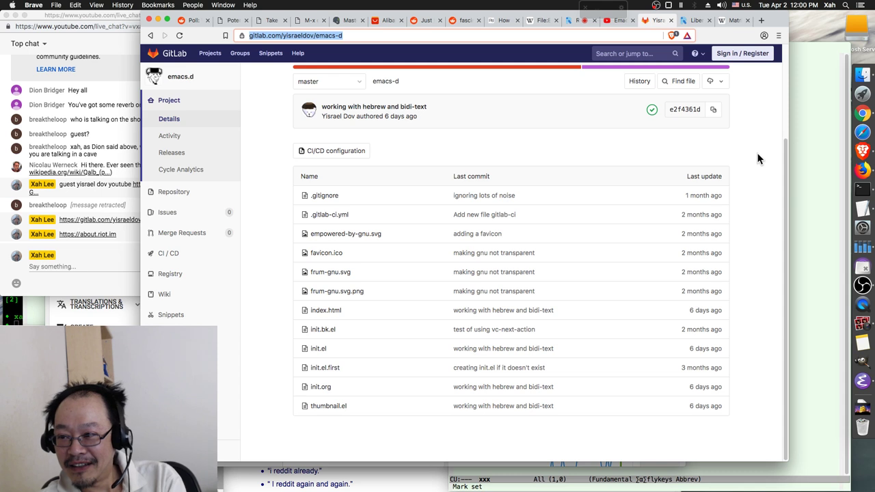
Step: Switch to the YouTube tab with the guest's Hebrew/Bidirectional text video
{"action": "key", "text": "ctrl+shift+Tab"}
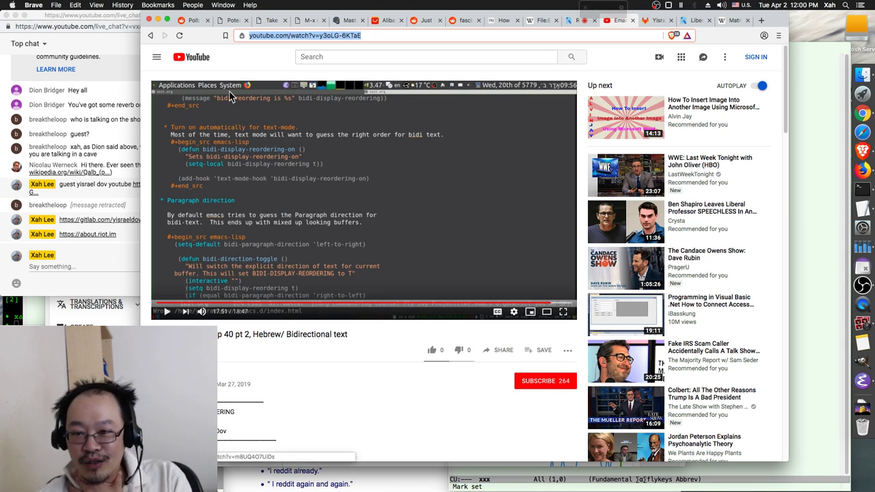
Step: Leave the YouTube home page for the Hebrew/Bidirectional text video and open its uploader's channel
{"action": "left_click", "coordinate": [202, 63]}
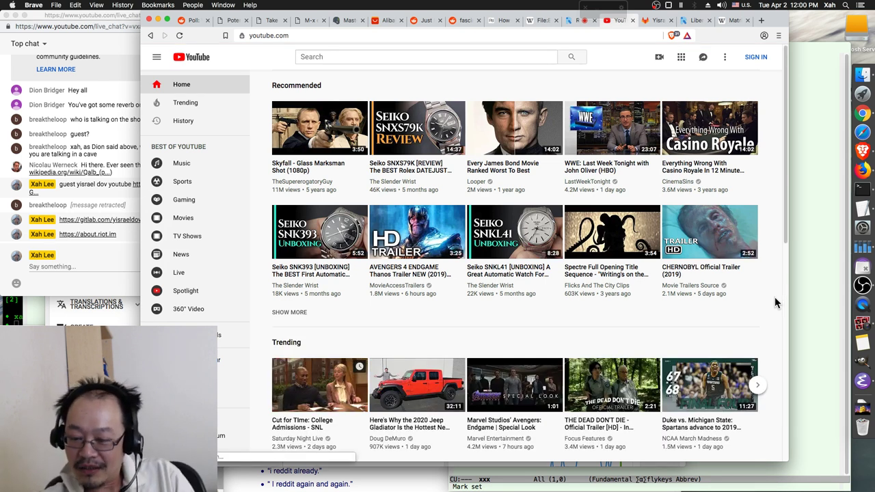
{"action": "key", "text": "super+bracketleft"}
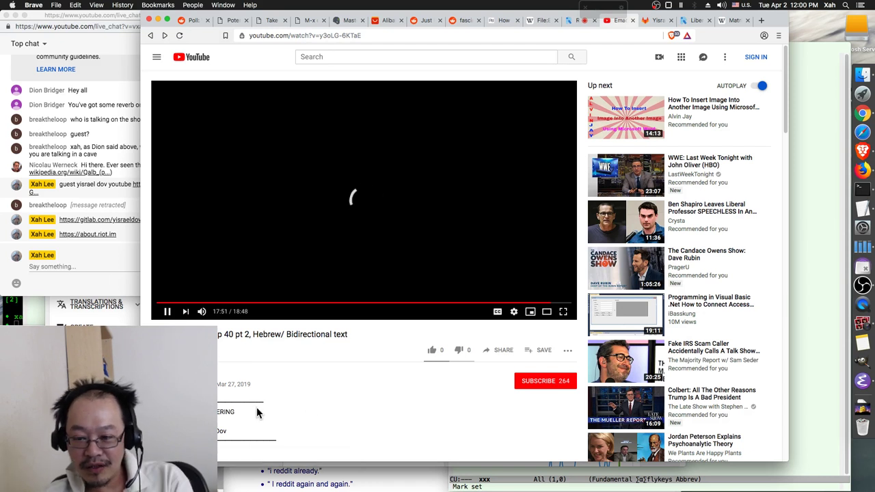
{"action": "left_click", "coordinate": [221, 376]}
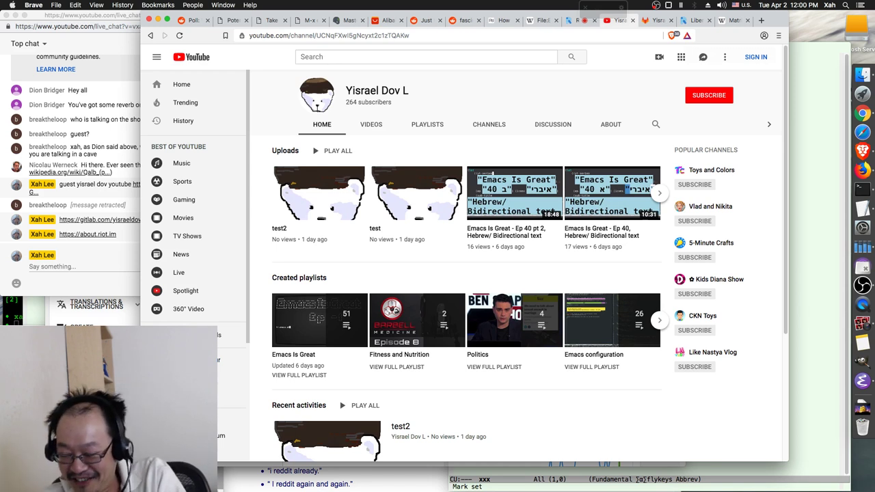
{"action": "scroll", "coordinate": [756, 388], "scroll_direction": "down", "scroll_amount": 3}
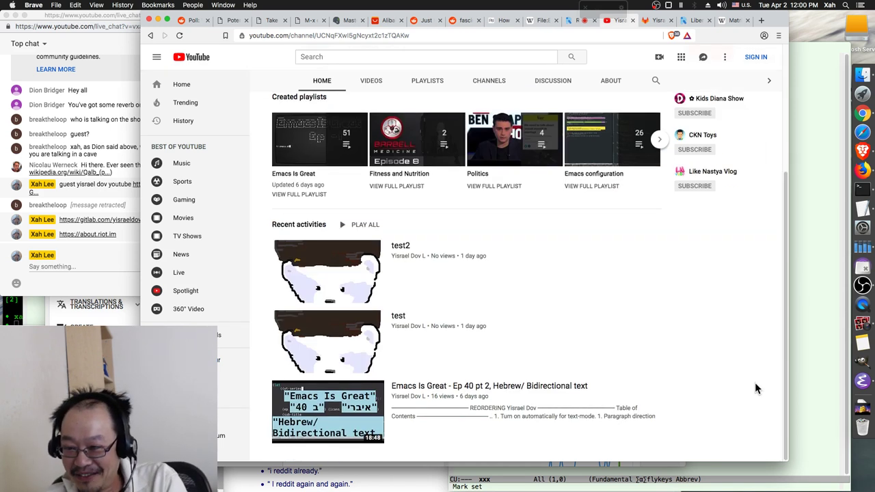
{"action": "scroll", "coordinate": [756, 389], "scroll_direction": "up", "scroll_amount": 3}
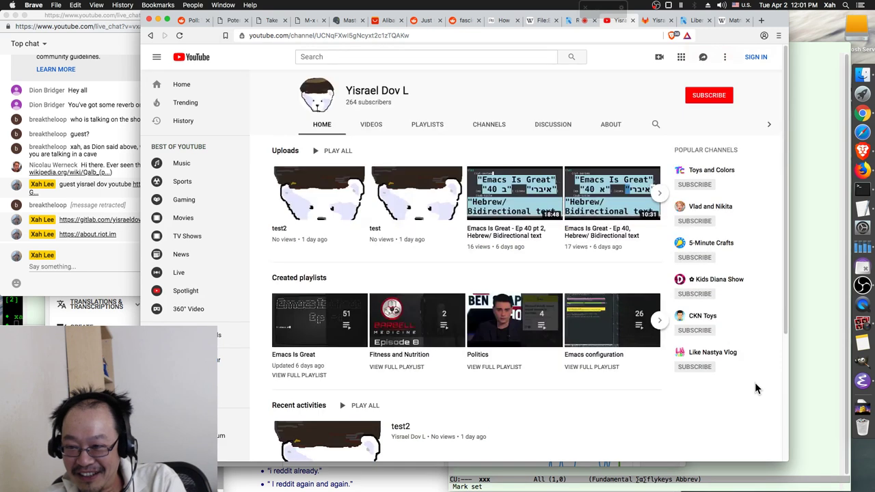
Step: List the channel's uploaded videos and scroll down through the Emacs Is Great episodes
{"action": "left_click", "coordinate": [369, 124]}
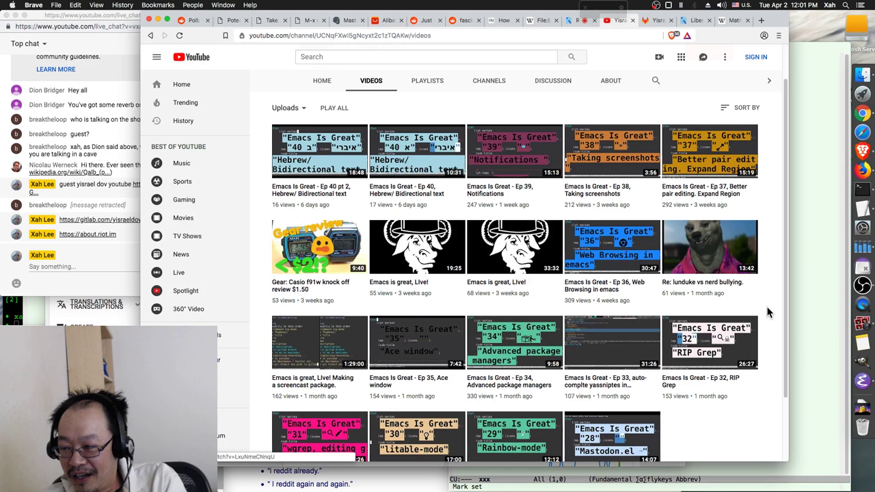
{"action": "scroll", "coordinate": [771, 308], "scroll_direction": "down", "scroll_amount": 2}
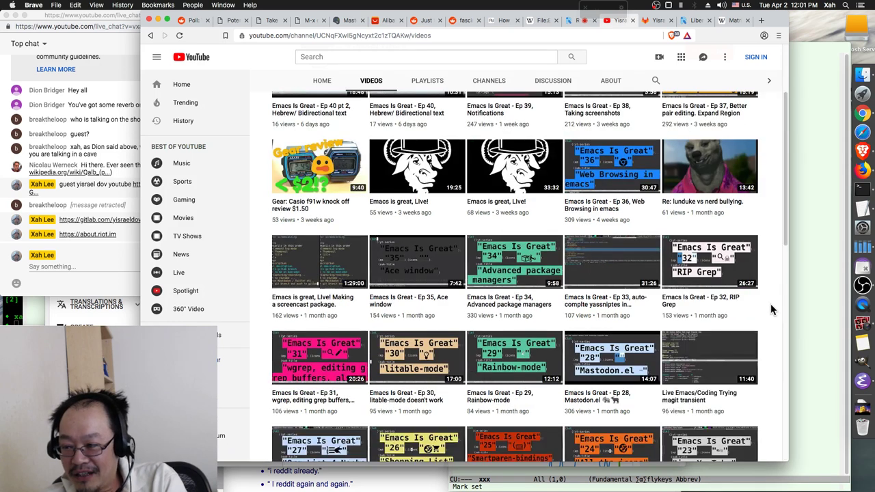
{"action": "scroll", "coordinate": [770, 309], "scroll_direction": "down", "scroll_amount": 3}
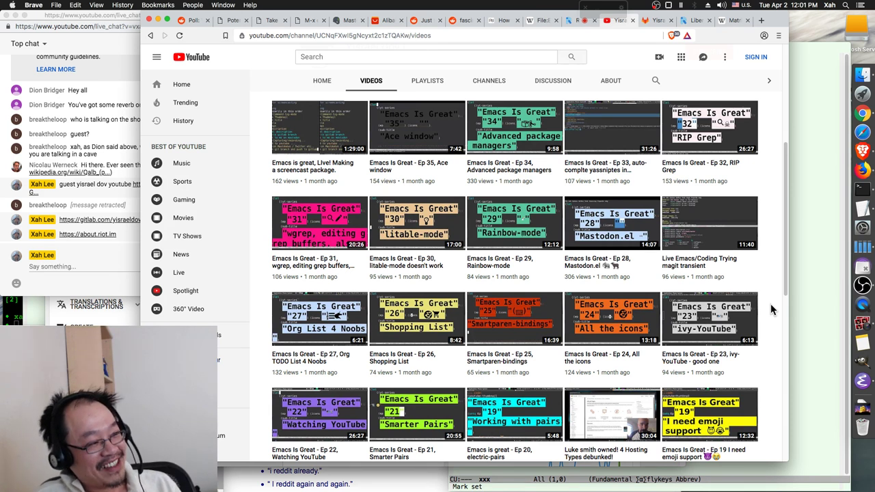
{"action": "scroll", "coordinate": [771, 310], "scroll_direction": "down", "scroll_amount": 1}
{"action": "scroll", "coordinate": [771, 310], "scroll_direction": "down", "scroll_amount": 2}
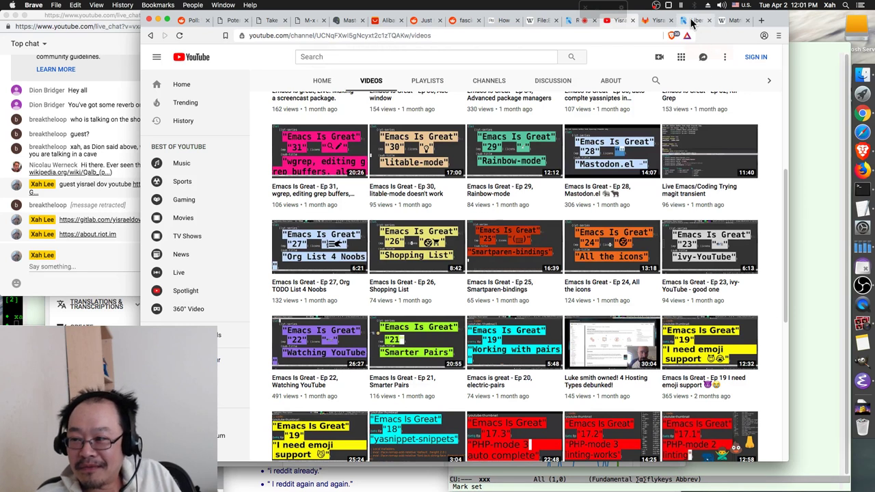
Step: Switch back to the Wikipedia 'Matrix (protocol)' tab
{"action": "left_click", "coordinate": [731, 22]}
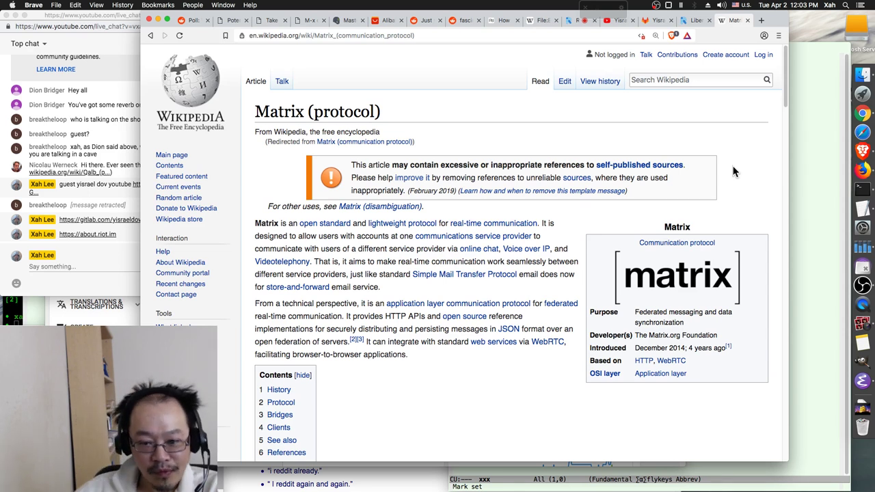
Step: Raise Chrome's YouTube Studio dashboard and put the cursor in the live chat's message box
{"action": "left_click", "coordinate": [855, 114]}
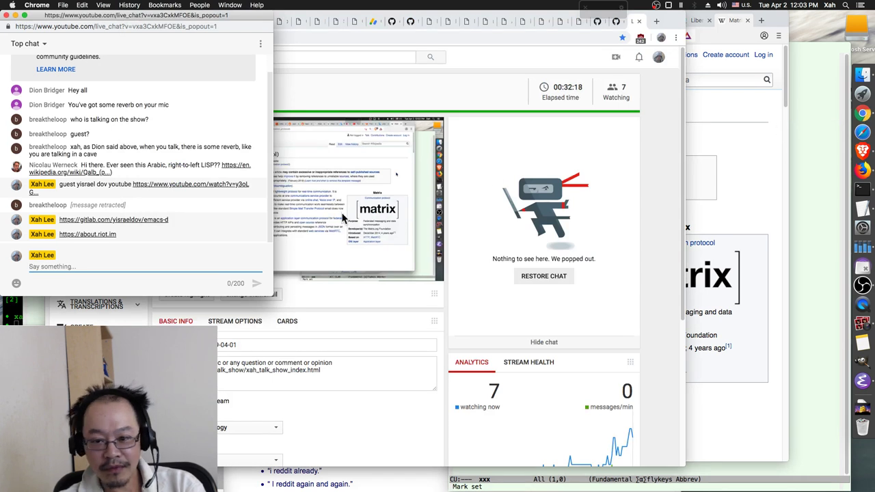
{"action": "left_click", "coordinate": [164, 265]}
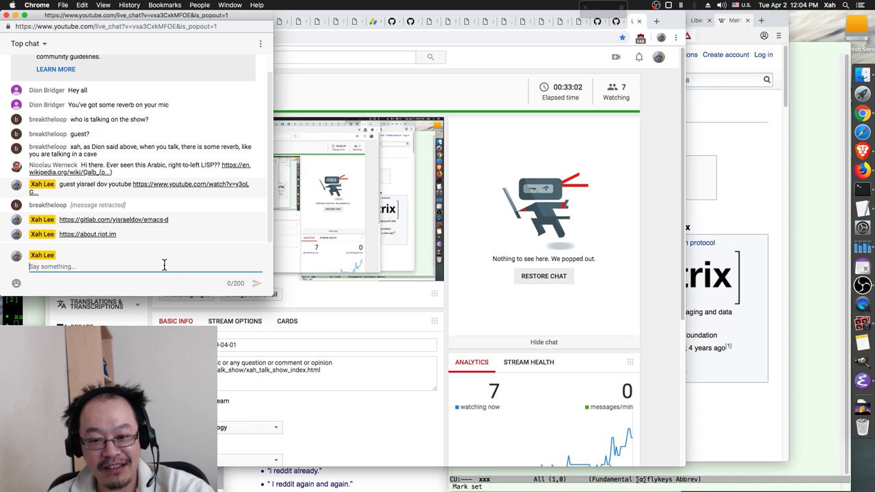
Step: Post 'hi guys' to the live chat, then enter 'type something here'
{"action": "type", "text": "he"}
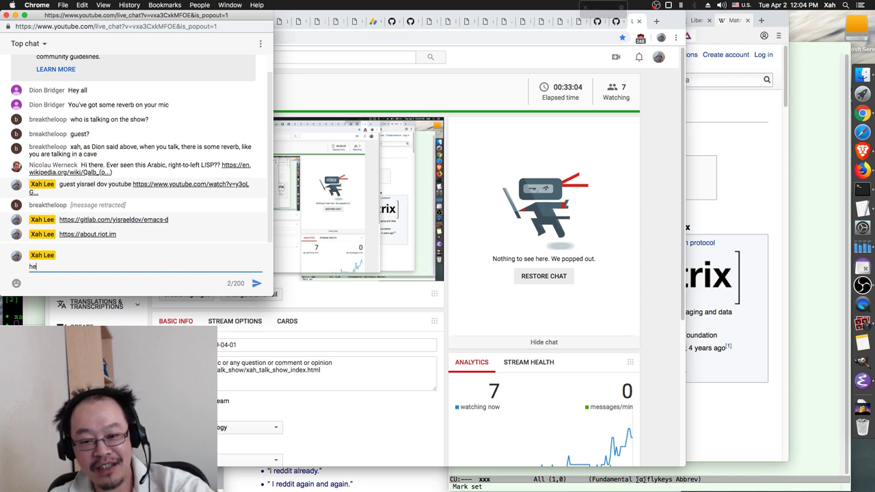
{"action": "key", "text": "BackSpace"}
{"action": "type", "text": "hi "}
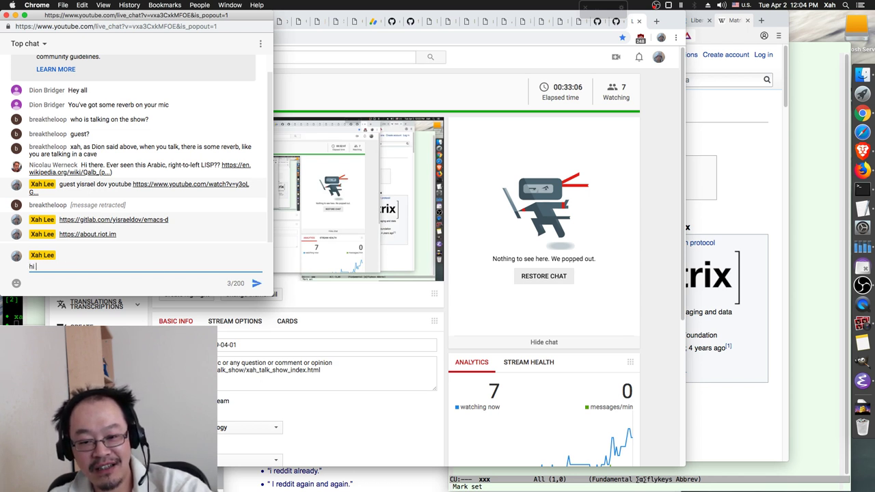
{"action": "type", "text": "guys"}
{"action": "key", "text": "Return"}
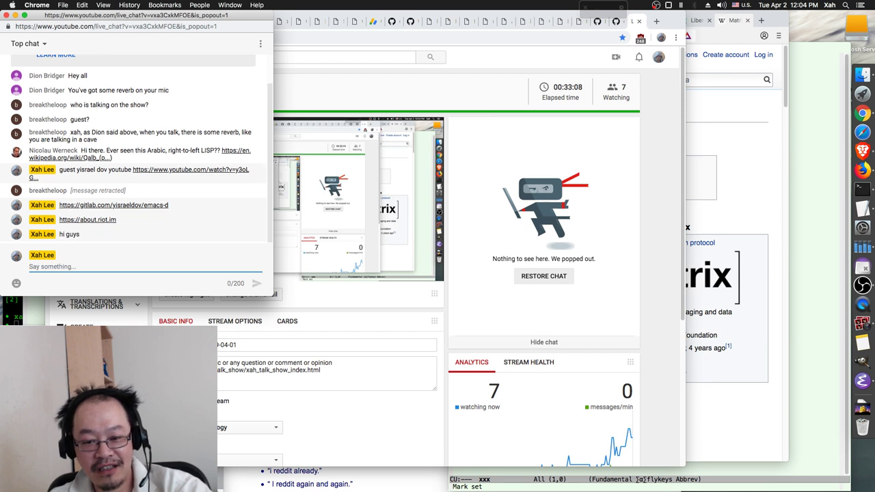
{"action": "type", "text": "type something here"}
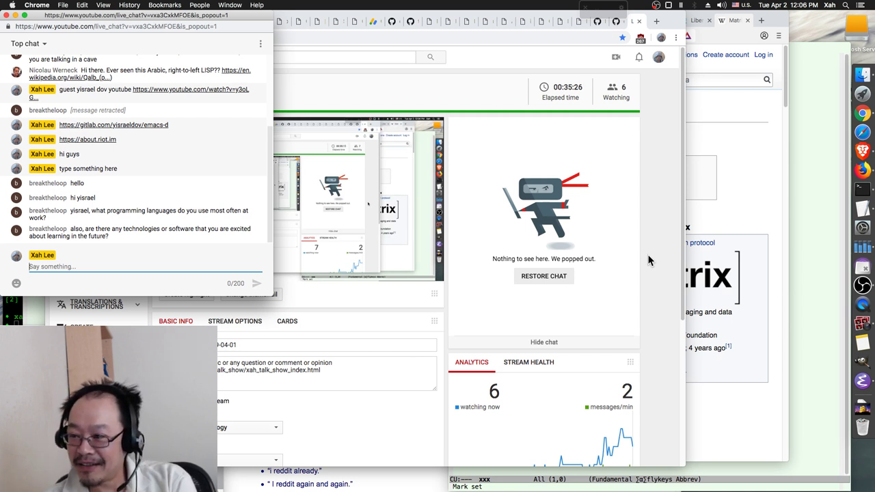
Step: Raise Brave, glance at the Mastodon tab, then return to the Matrix (protocol) article
{"action": "left_click", "coordinate": [767, 121]}
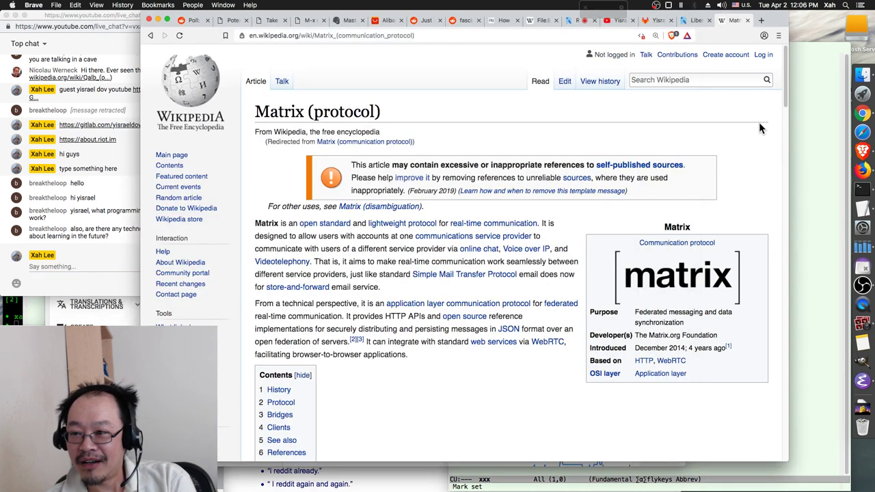
{"action": "left_click", "coordinate": [346, 21]}
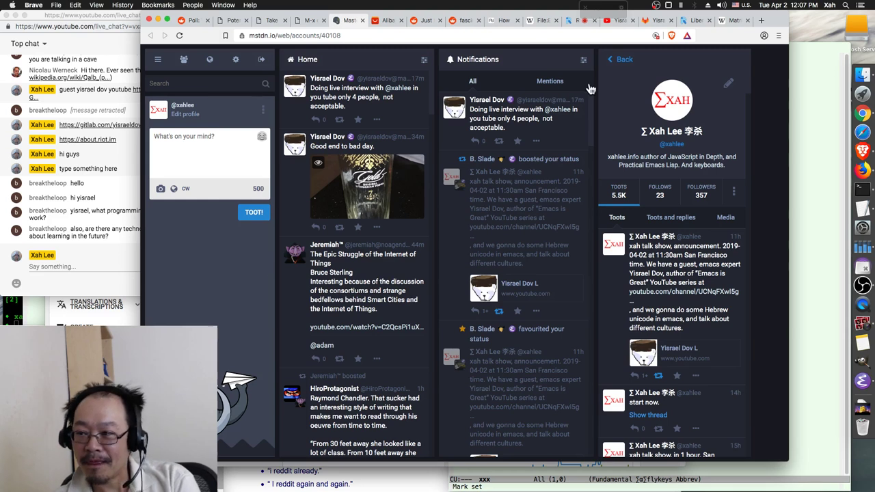
{"action": "left_click", "coordinate": [728, 20]}
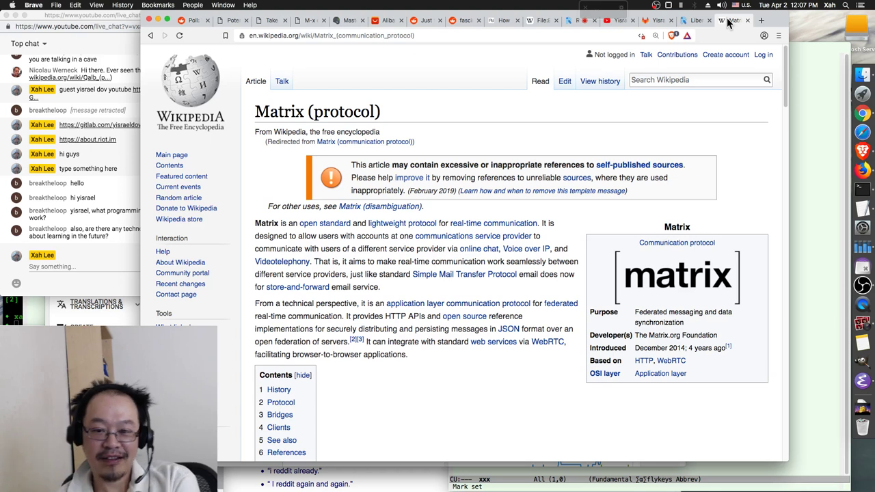
Step: Put the cursor in the live chat's message box beside the Matrix article
{"action": "left_click", "coordinate": [113, 273]}
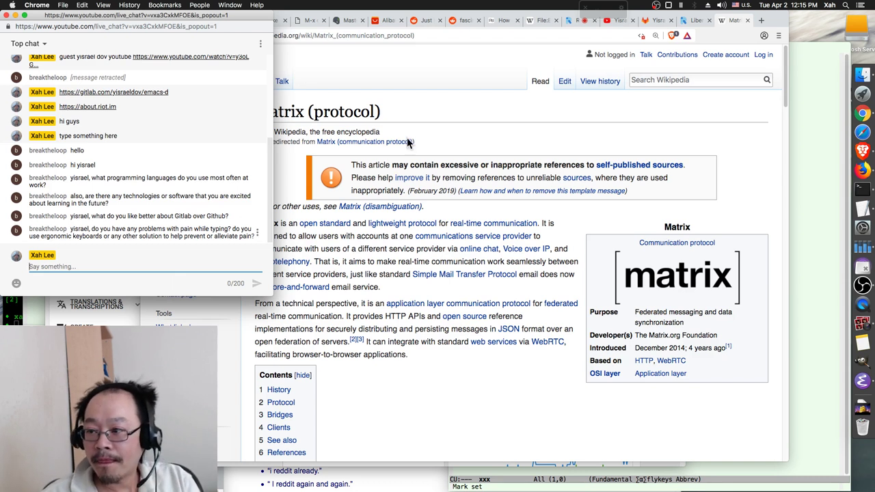
Step: Switch to the guest's YouTube channel tab and scroll its Videos grid back to the top
{"action": "left_click", "coordinate": [609, 20]}
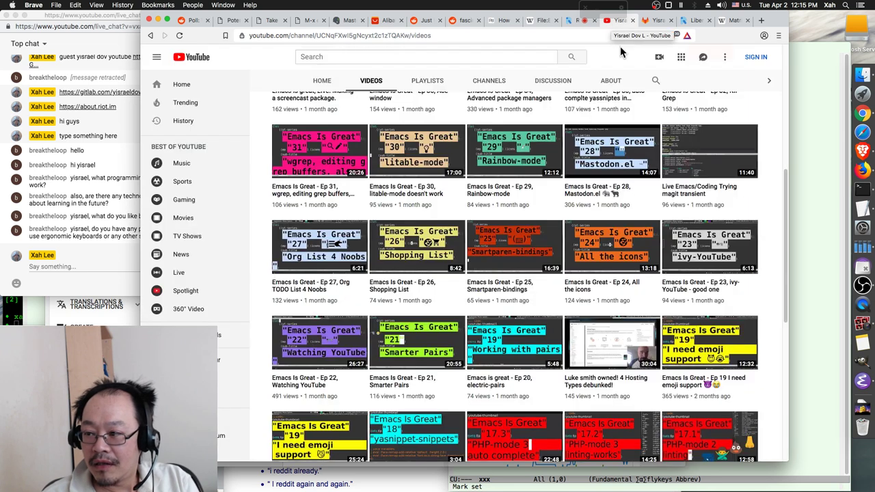
{"action": "scroll", "coordinate": [770, 171], "scroll_direction": "up", "scroll_amount": 3}
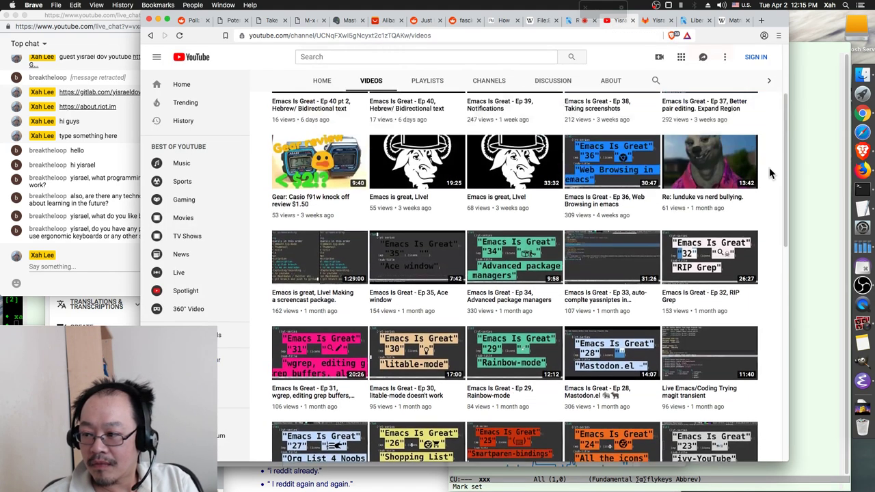
{"action": "scroll", "coordinate": [770, 171], "scroll_direction": "up", "scroll_amount": 2}
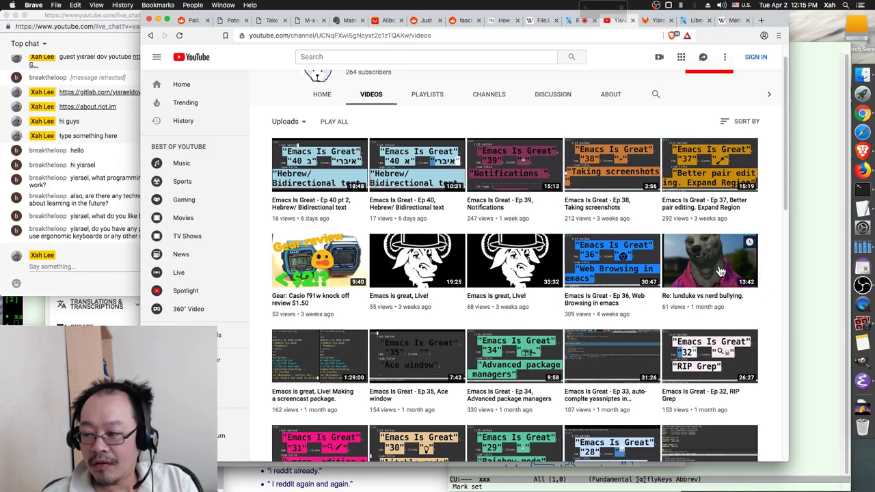
Step: Open 'Re: lunduke vs nerd bullying' from the channel's videos and start it playing
{"action": "left_click", "coordinate": [695, 272]}
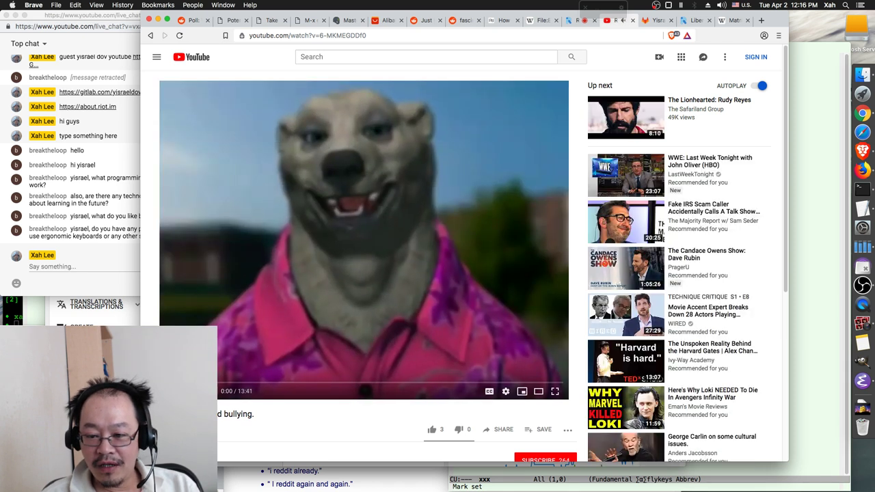
{"action": "scroll", "coordinate": [465, 260], "scroll_direction": "down", "scroll_amount": 2}
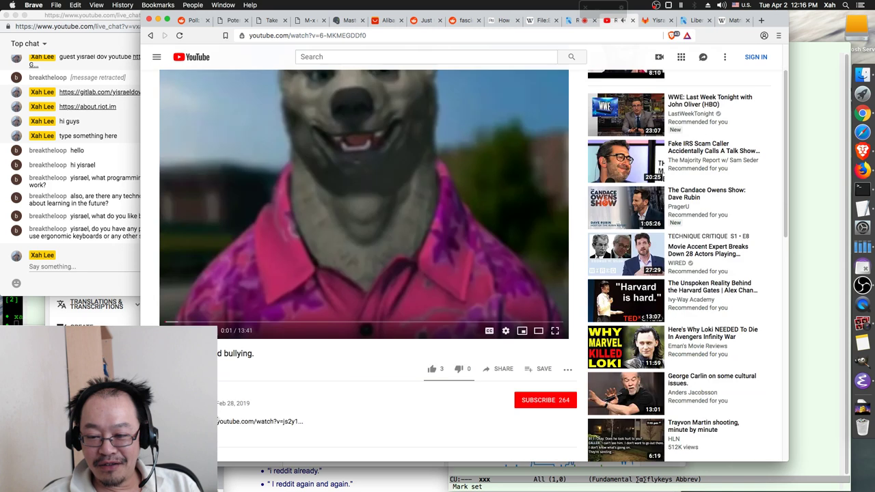
{"action": "scroll", "coordinate": [363, 263], "scroll_direction": "up", "scroll_amount": 2}
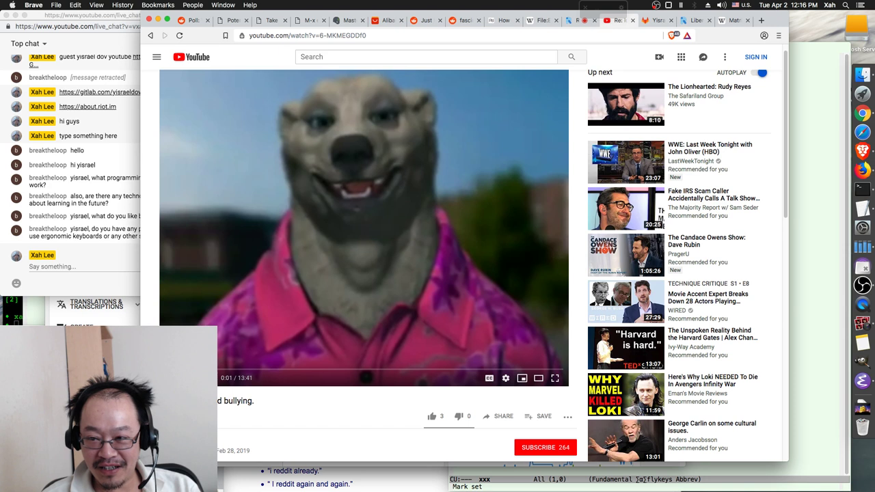
{"action": "key", "text": "space"}
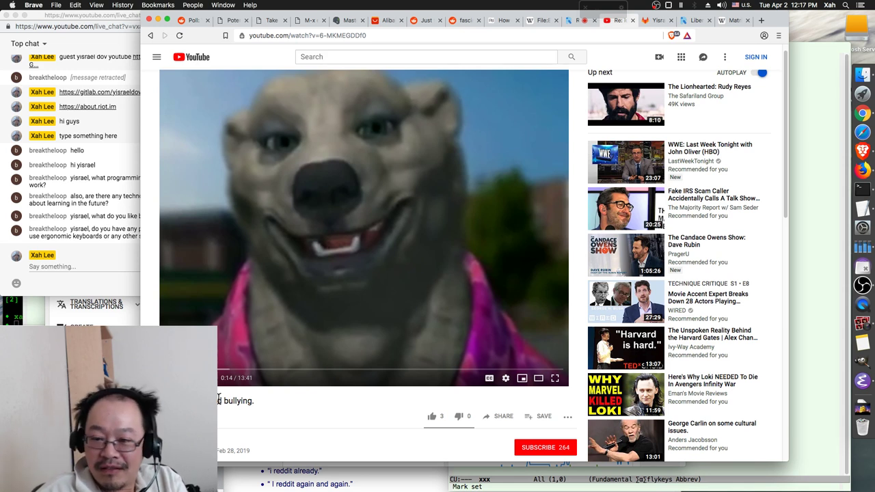
Step: Bring the live chat pop-out forward and scroll up through earlier messages
{"action": "left_click", "coordinate": [114, 283]}
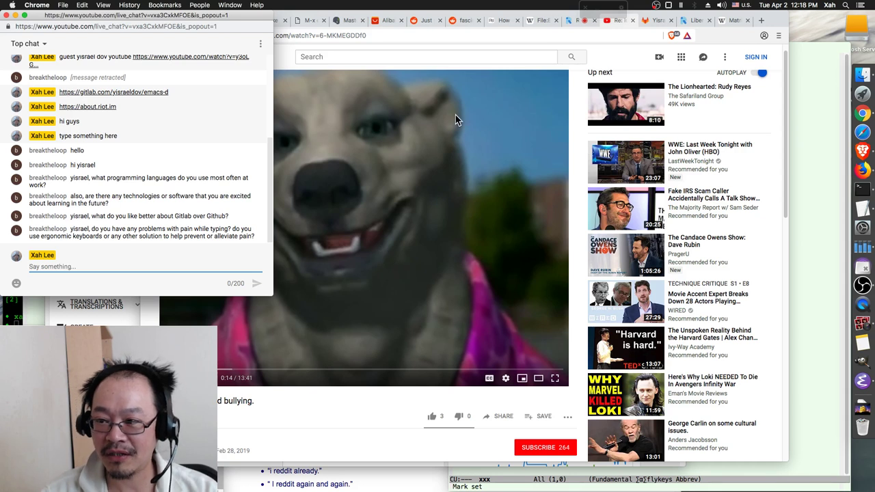
{"action": "scroll", "coordinate": [354, 240], "scroll_direction": "up", "scroll_amount": 1}
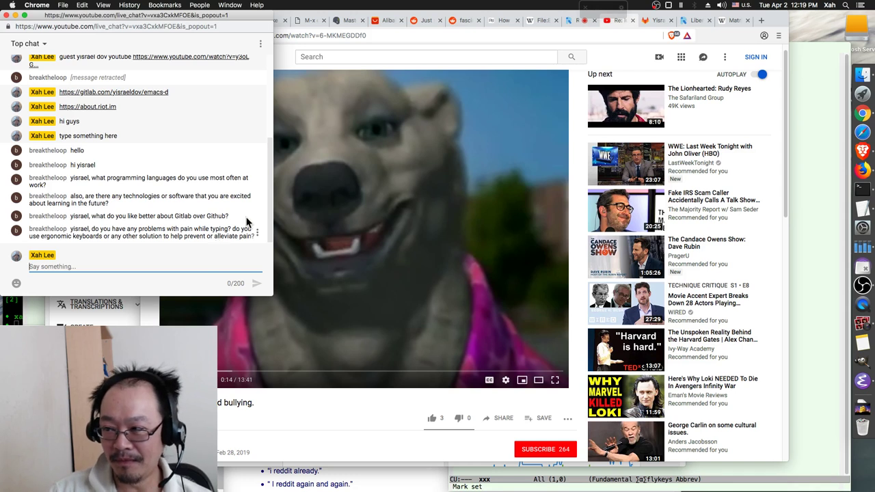
Step: Raise the live-stream dashboard, then put Brave's bullying video page back in front
{"action": "left_click", "coordinate": [866, 117]}
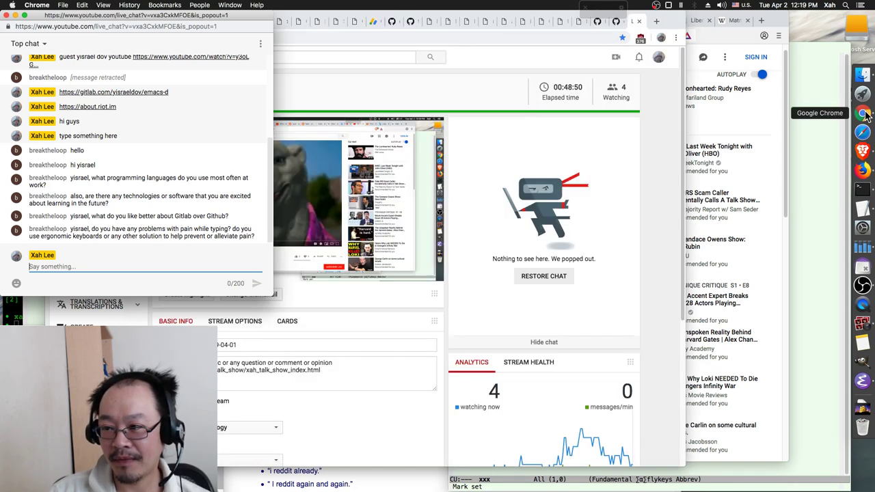
{"action": "left_click", "coordinate": [783, 115]}
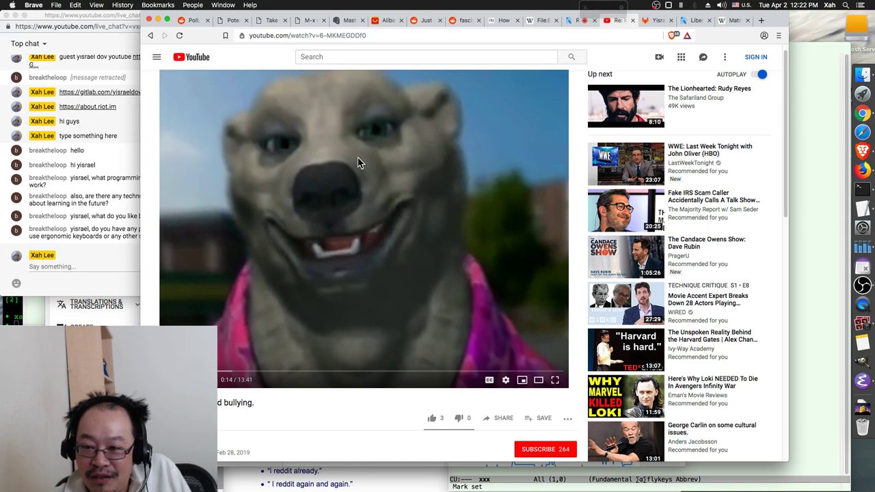
{"action": "scroll", "coordinate": [271, 399], "scroll_direction": "down", "scroll_amount": 1}
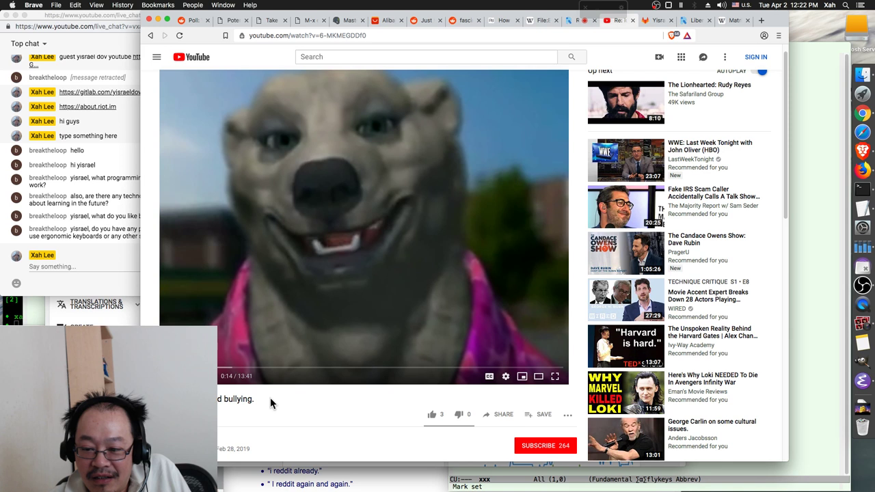
{"action": "scroll", "coordinate": [270, 404], "scroll_direction": "up", "scroll_amount": 1}
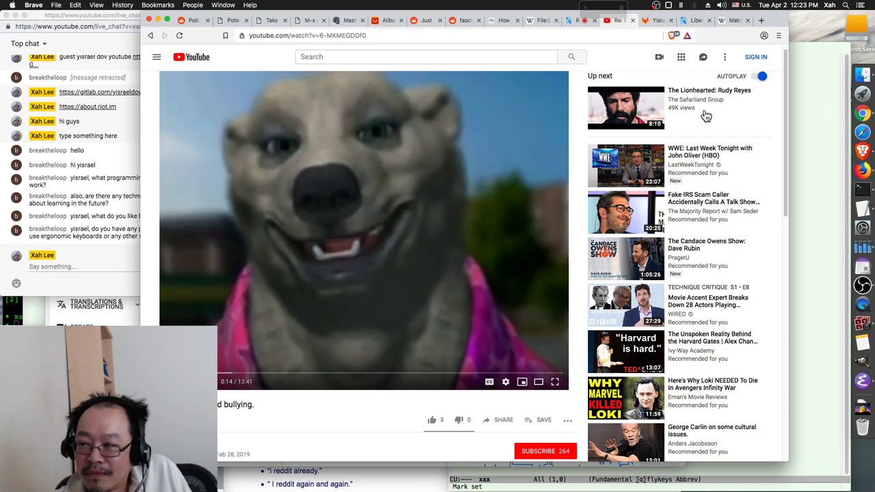
{"action": "left_click", "coordinate": [863, 114]}
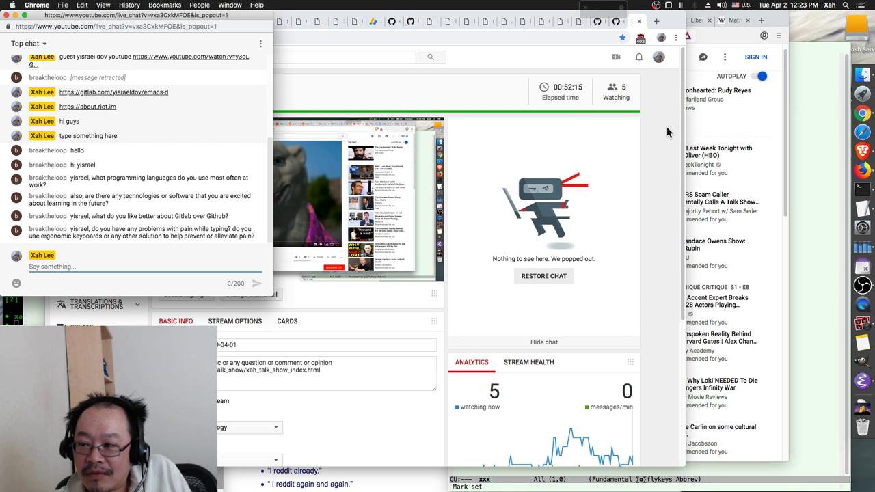
{"action": "left_click", "coordinate": [777, 130]}
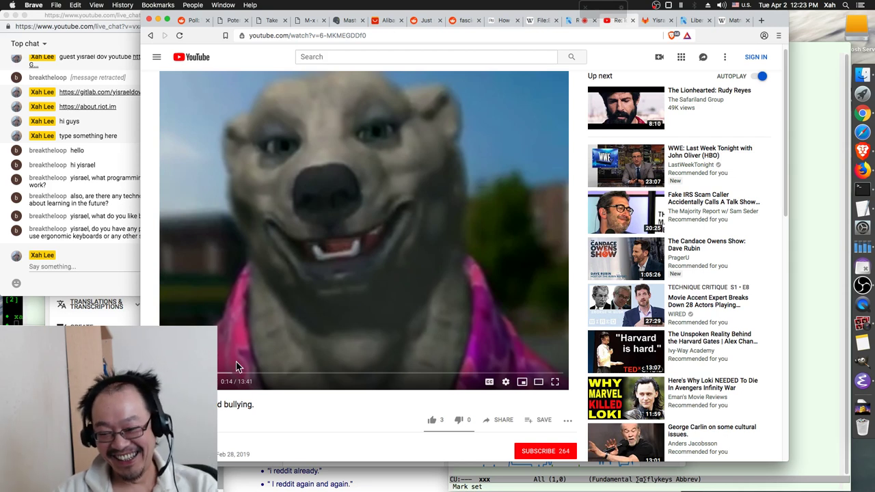
Step: Scrub the bear video forward from 0:14 past 3:22 to about 4:47 of 13:41
{"action": "left_click", "coordinate": [225, 378]}
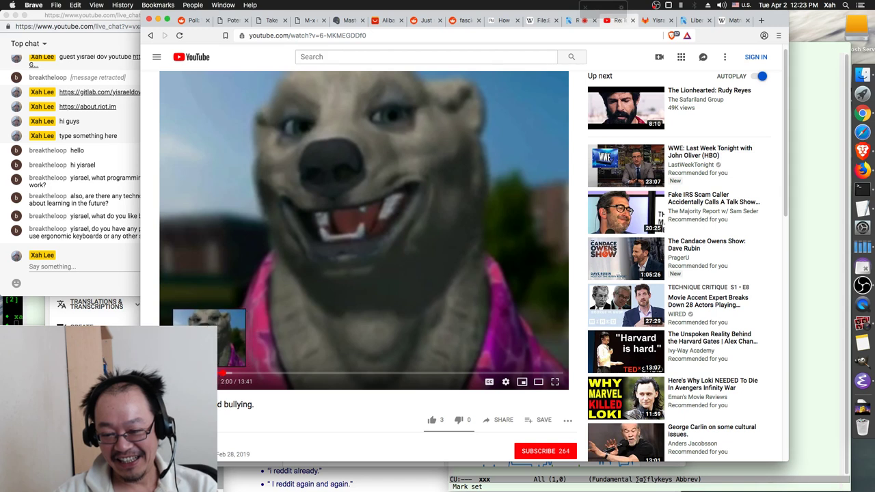
{"action": "left_click_drag", "start_coordinate": [218, 378], "coordinate": [264, 377]}
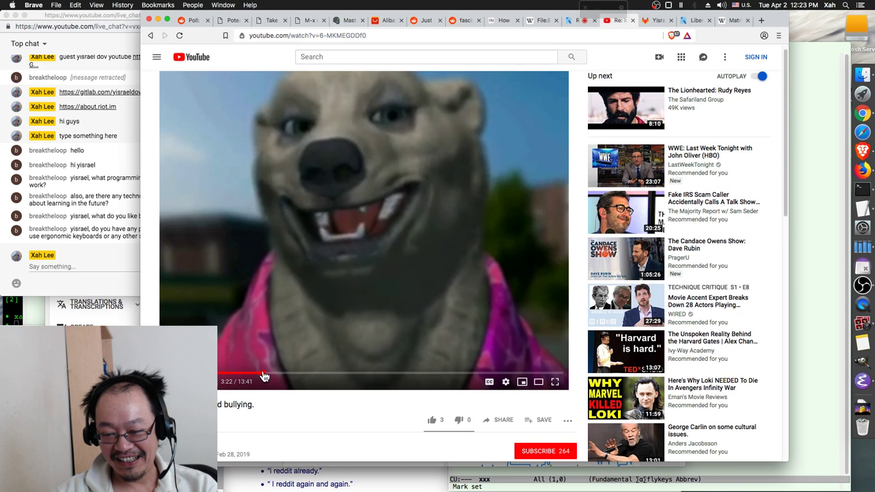
{"action": "left_click", "coordinate": [305, 378]}
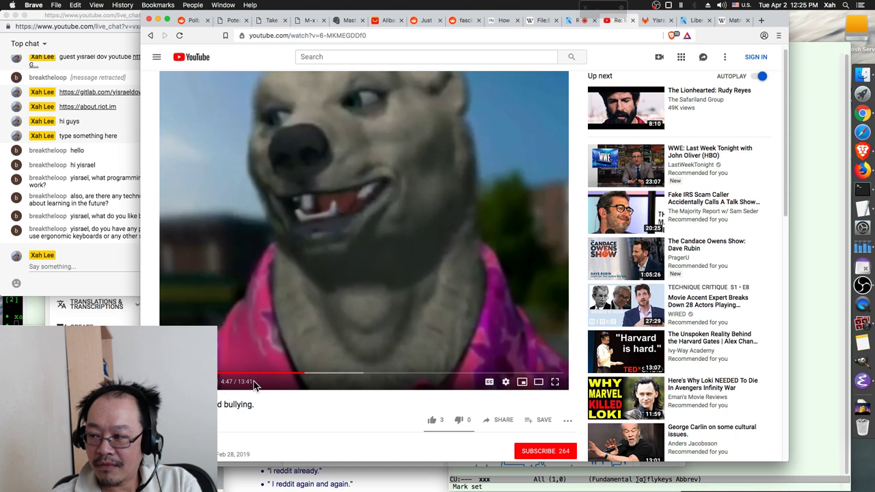
Step: Check the live stream in OBS, then show the guest's emacs.d GitLab repository tab in Brave
{"action": "left_click", "coordinate": [864, 287]}
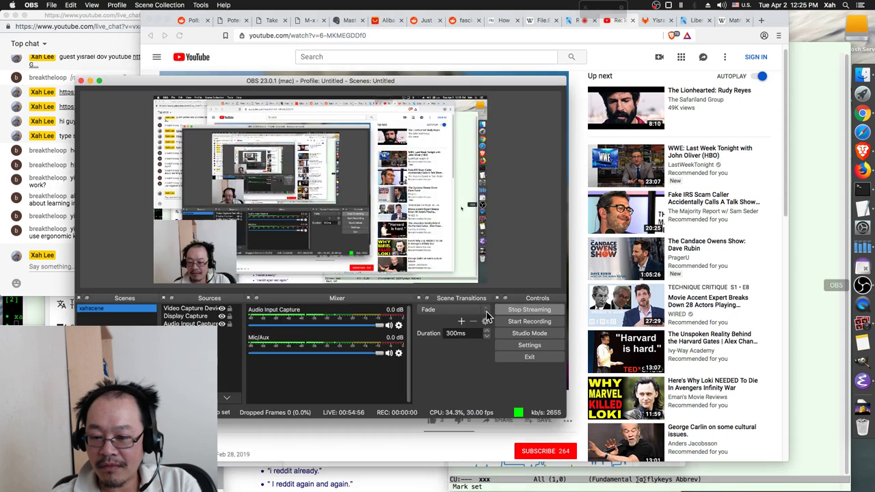
{"action": "key", "text": "super+Tab"}
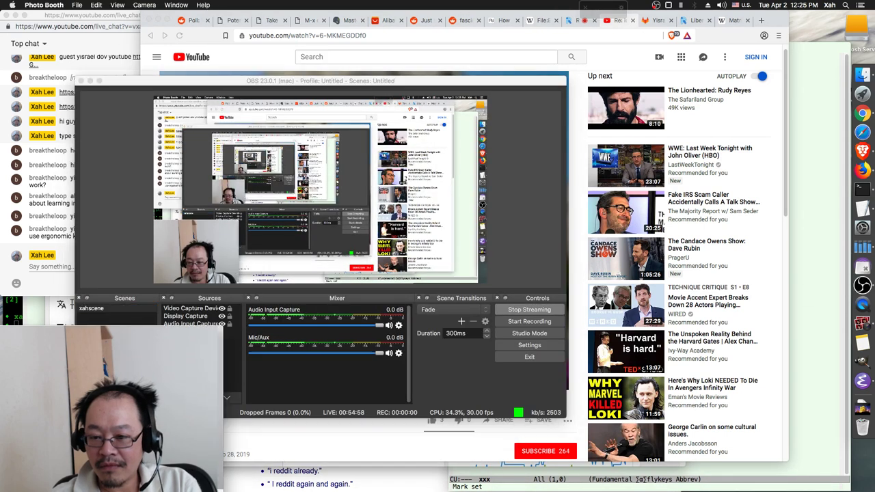
{"action": "left_click", "coordinate": [462, 381]}
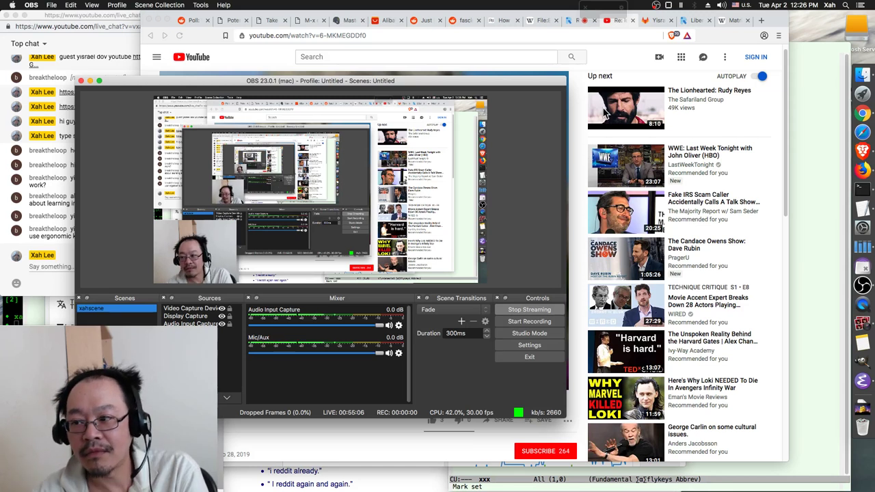
{"action": "left_click", "coordinate": [595, 56]}
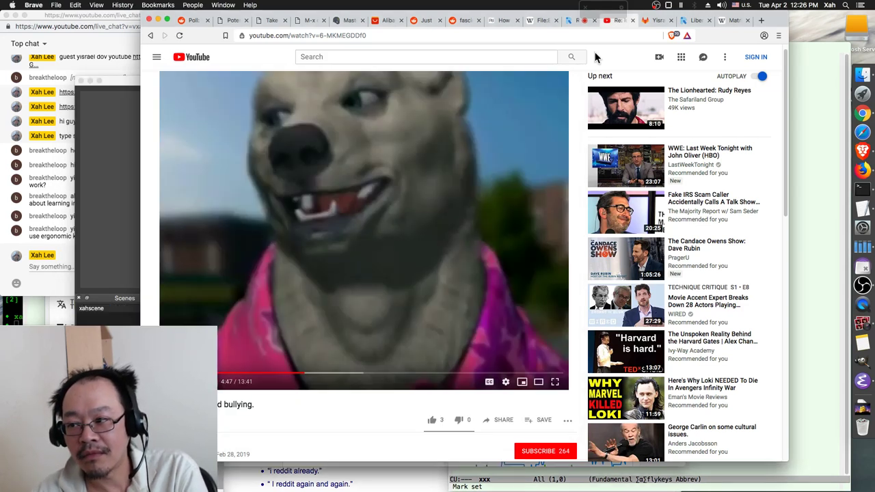
{"action": "key", "text": "ctrl+Tab"}
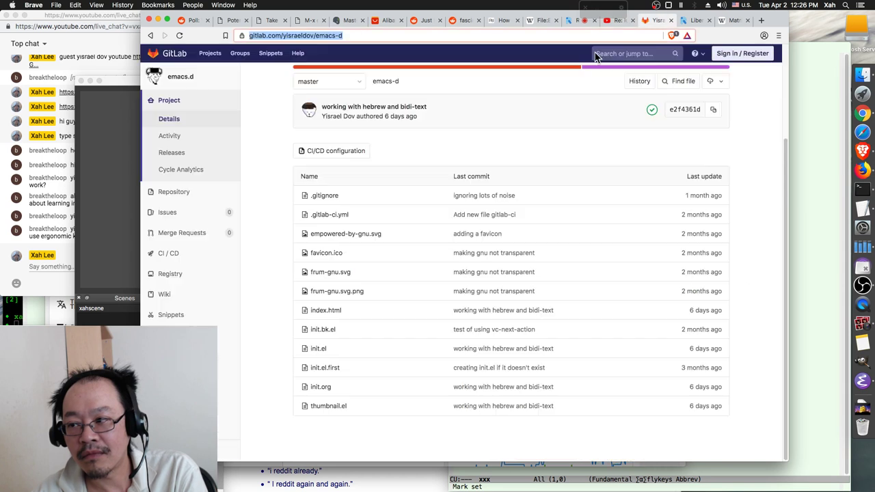
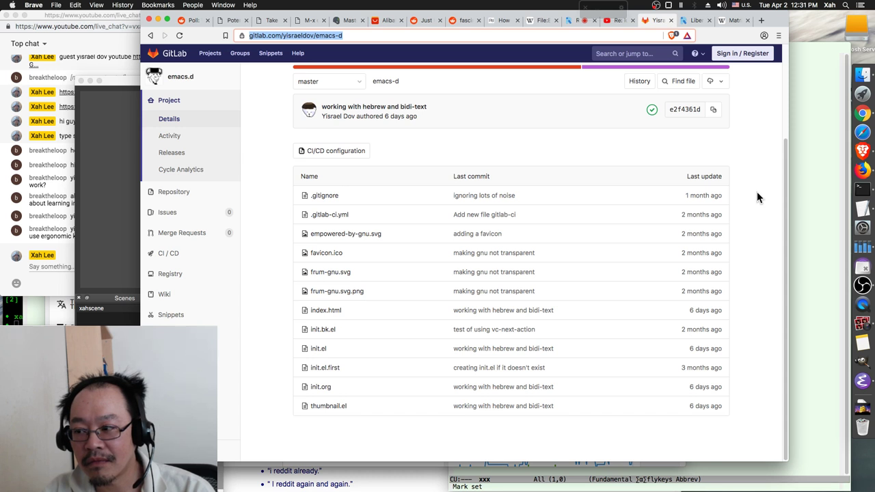
Step: Return to the top of the emacs.d project page, then switch to the Wikipedia Matrix (protocol) article
{"action": "scroll", "coordinate": [757, 197], "scroll_direction": "up", "scroll_amount": 4}
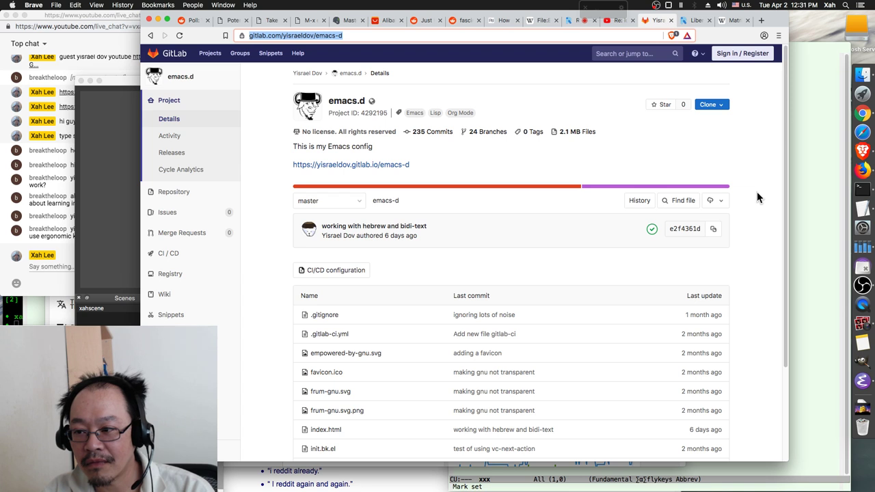
{"action": "left_click", "coordinate": [733, 21]}
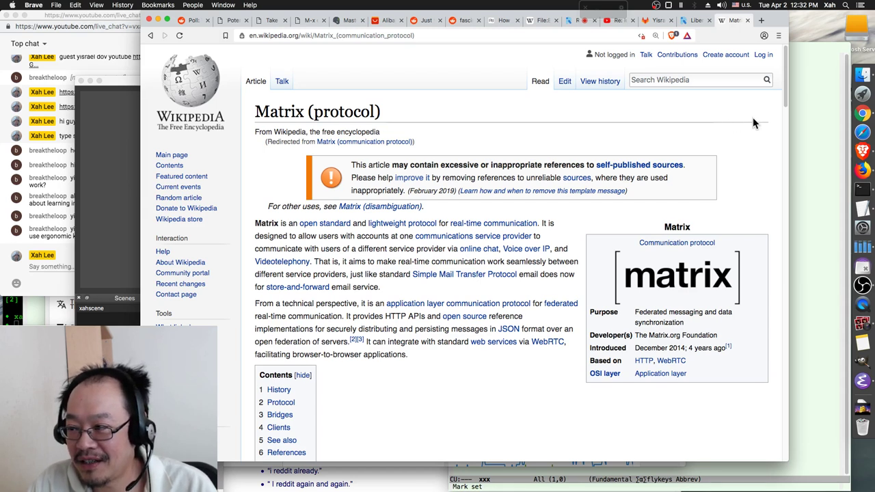
Step: Raise the YouTube live chat, then the live stream dashboard window, in front of Wikipedia
{"action": "left_click", "coordinate": [864, 118]}
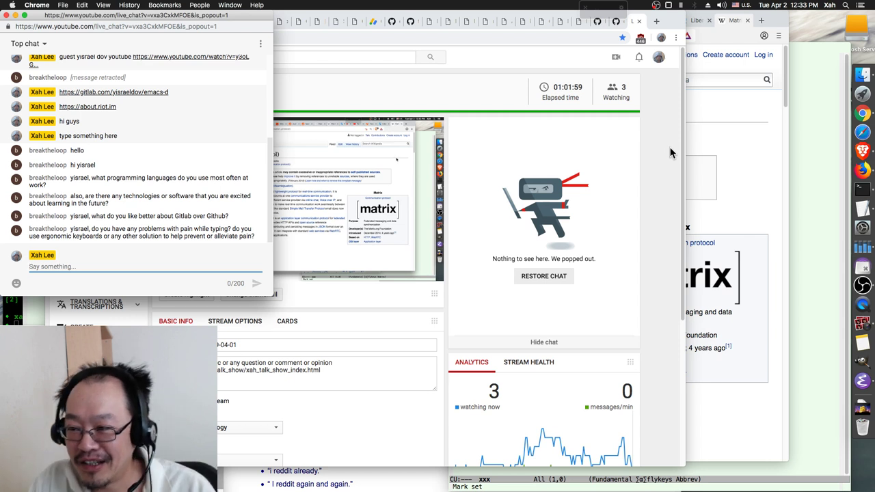
{"action": "left_click", "coordinate": [670, 153]}
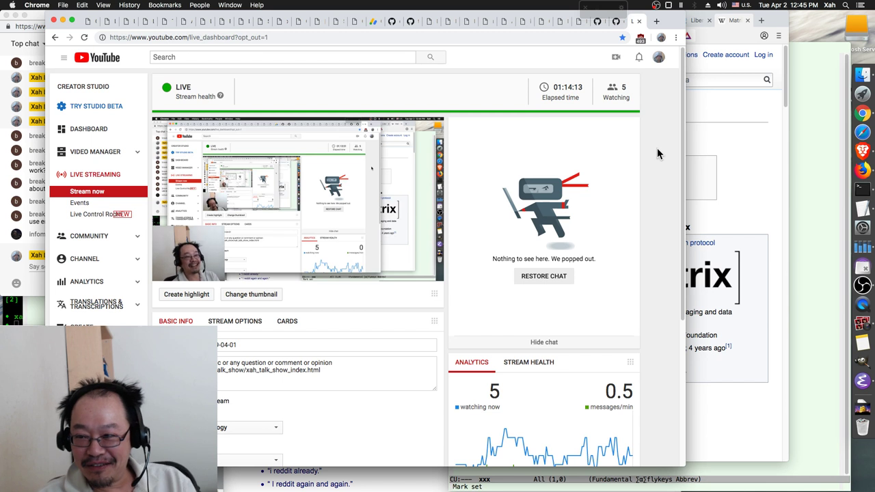
Step: Put focus in the pop-out live chat's message box, showing viewers' latest questions above the dashboard
{"action": "left_click", "coordinate": [39, 289]}
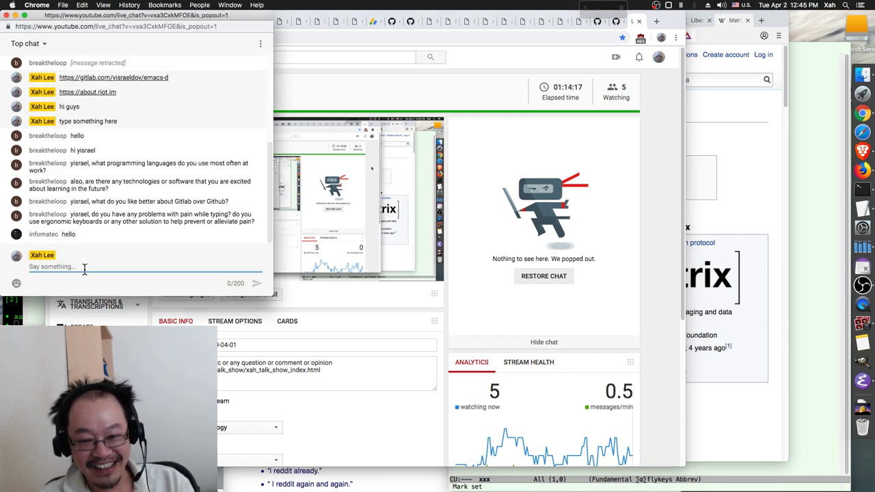